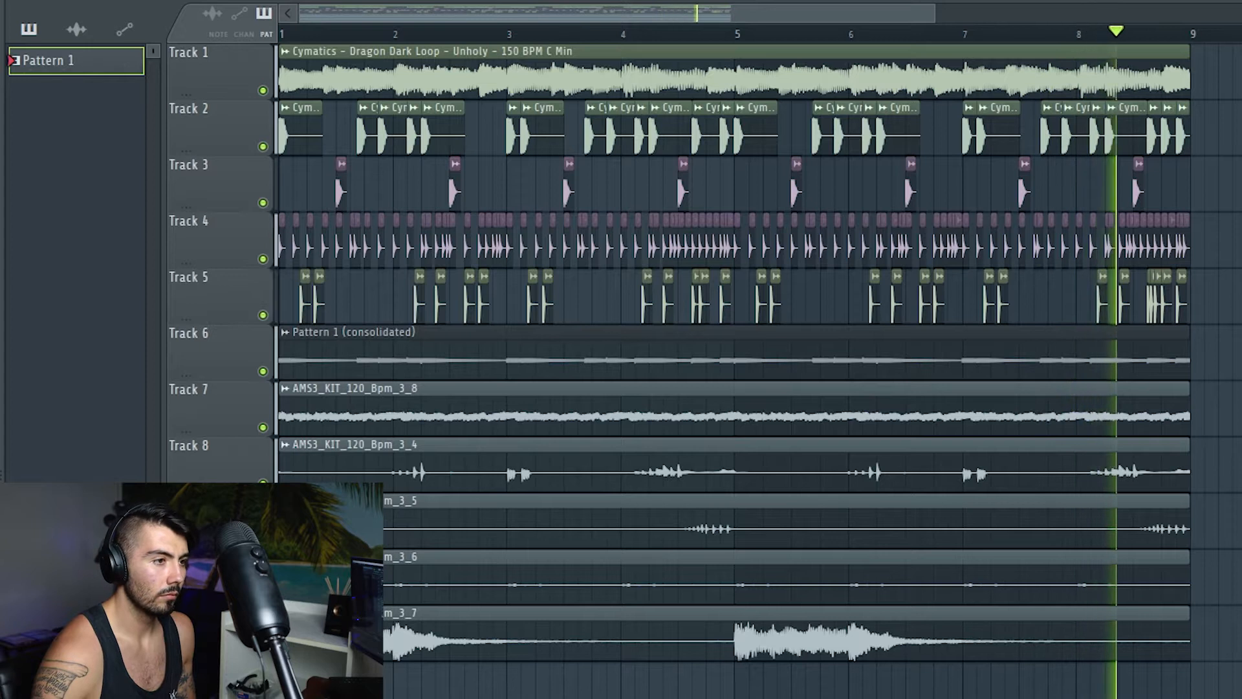
Stop the full loop and audition Track 4 on its own
{"action": "key", "text": "space"}
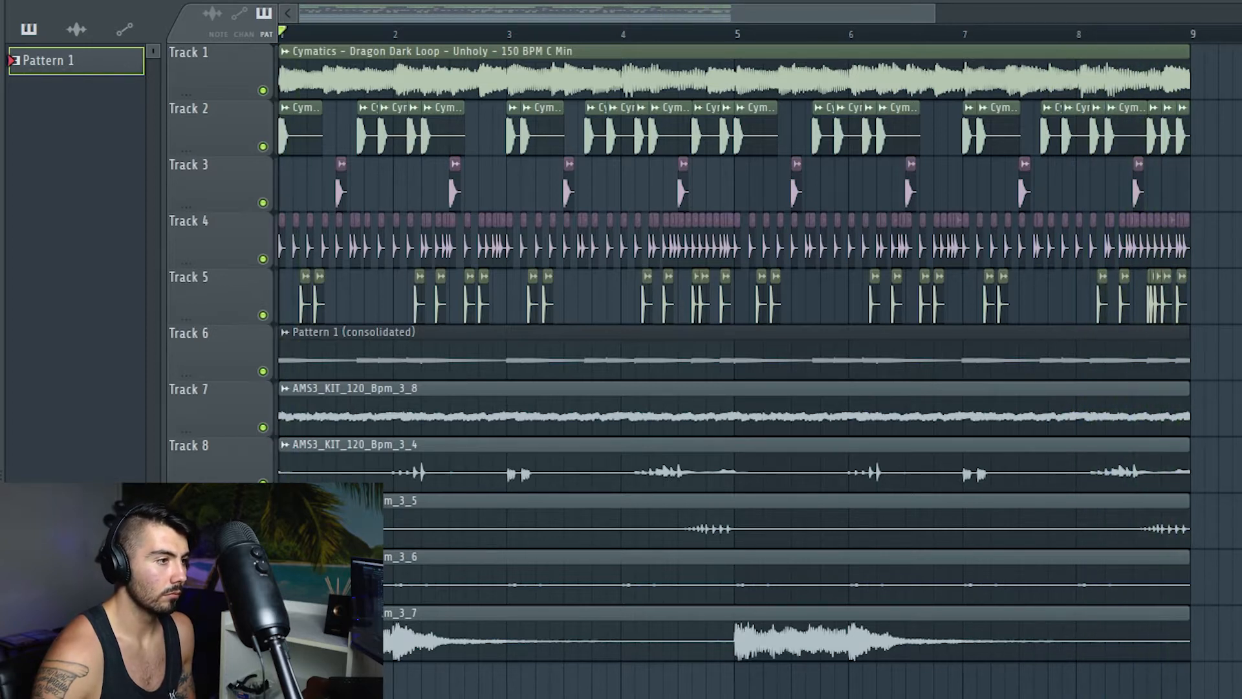
{"action": "scroll", "coordinate": [734, 350], "scroll_direction": "down", "scroll_amount": 2}
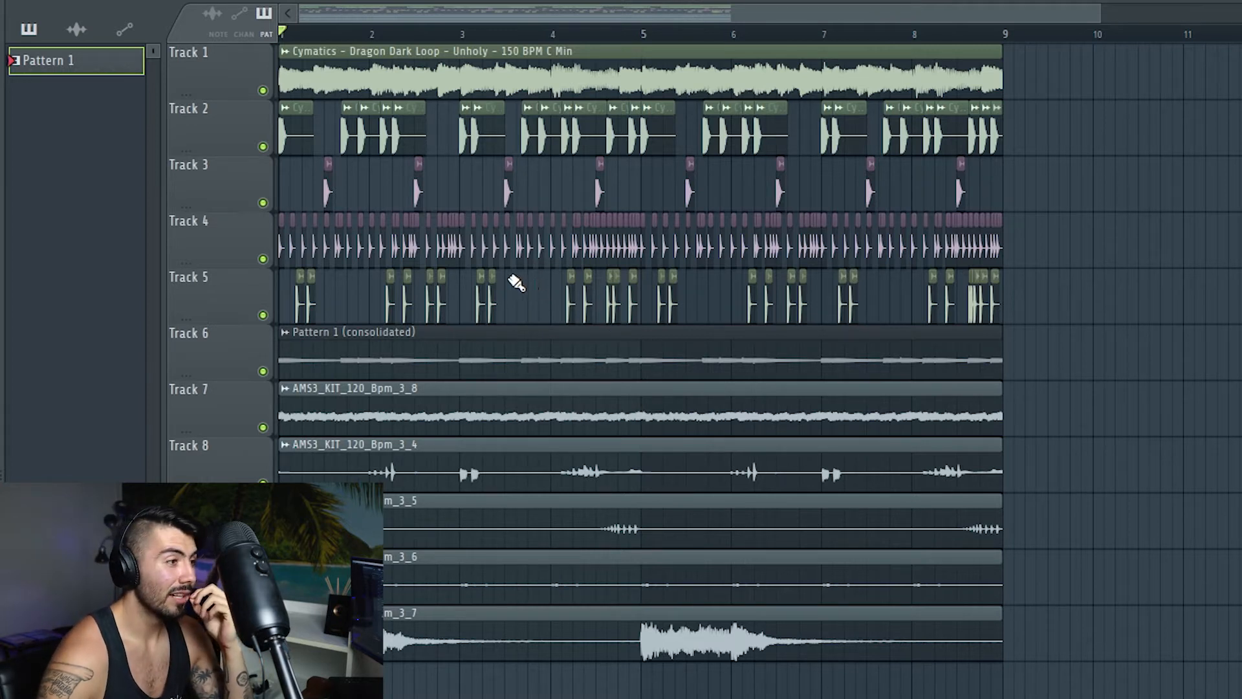
{"action": "scroll", "coordinate": [526, 288], "scroll_direction": "up", "scroll_amount": 4}
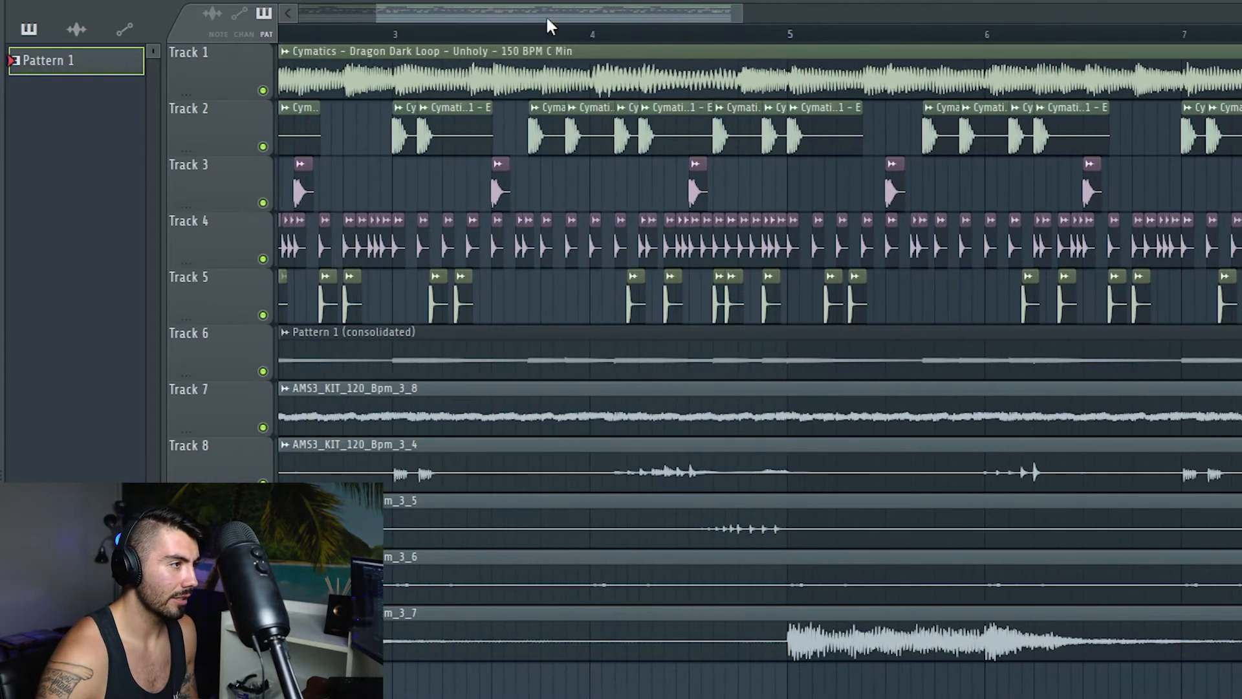
{"action": "right_click", "coordinate": [262, 259]}
{"action": "key", "text": "space"}
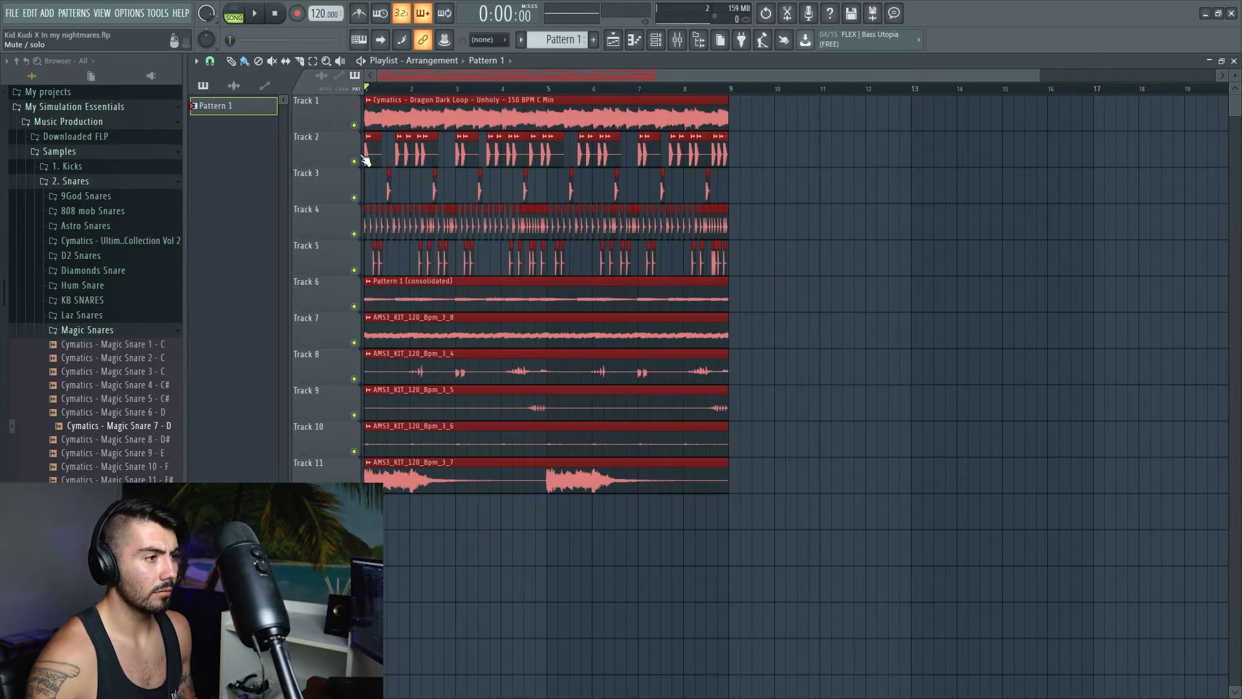
Duplicate all clips of the eight-bar loop nine times end to end, up to bar 81, and return to the start
{"action": "key", "text": "ctrl+b"}
{"action": "key", "text": "ctrl+b"}
{"action": "key", "text": "ctrl+b"}
{"action": "key", "text": "ctrl+b"}
{"action": "key", "text": "ctrl+b"}
{"action": "key", "text": "ctrl+b"}
{"action": "key", "text": "ctrl+b"}
{"action": "key", "text": "ctrl+b"}
{"action": "key", "text": "ctrl+b"}
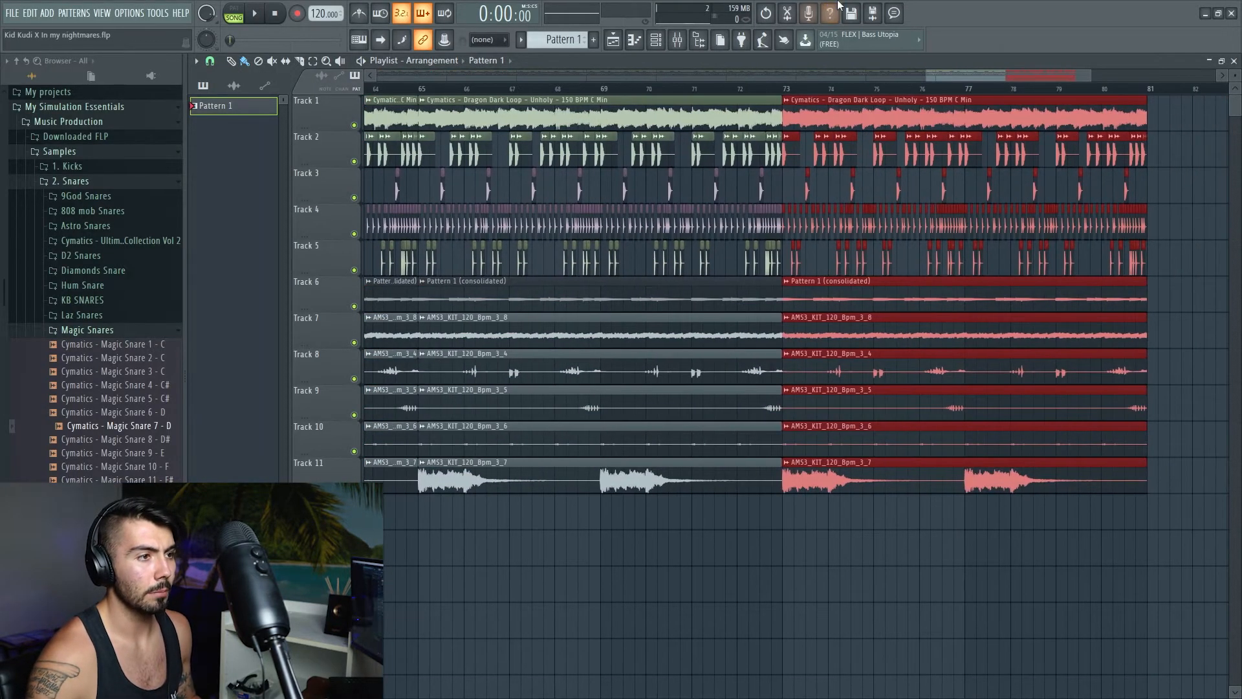
{"action": "left_click_drag", "start_coordinate": [968, 80], "coordinate": [275, 246]}
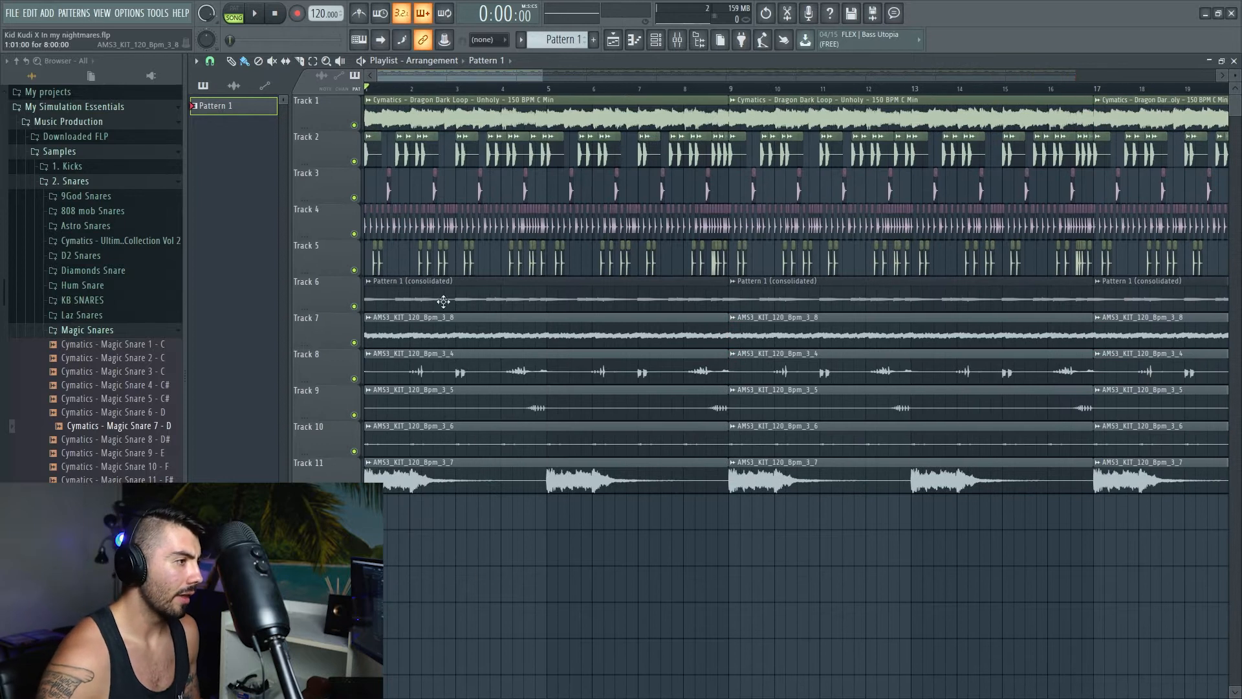
{"action": "scroll", "coordinate": [448, 75], "scroll_direction": "up", "scroll_amount": 2}
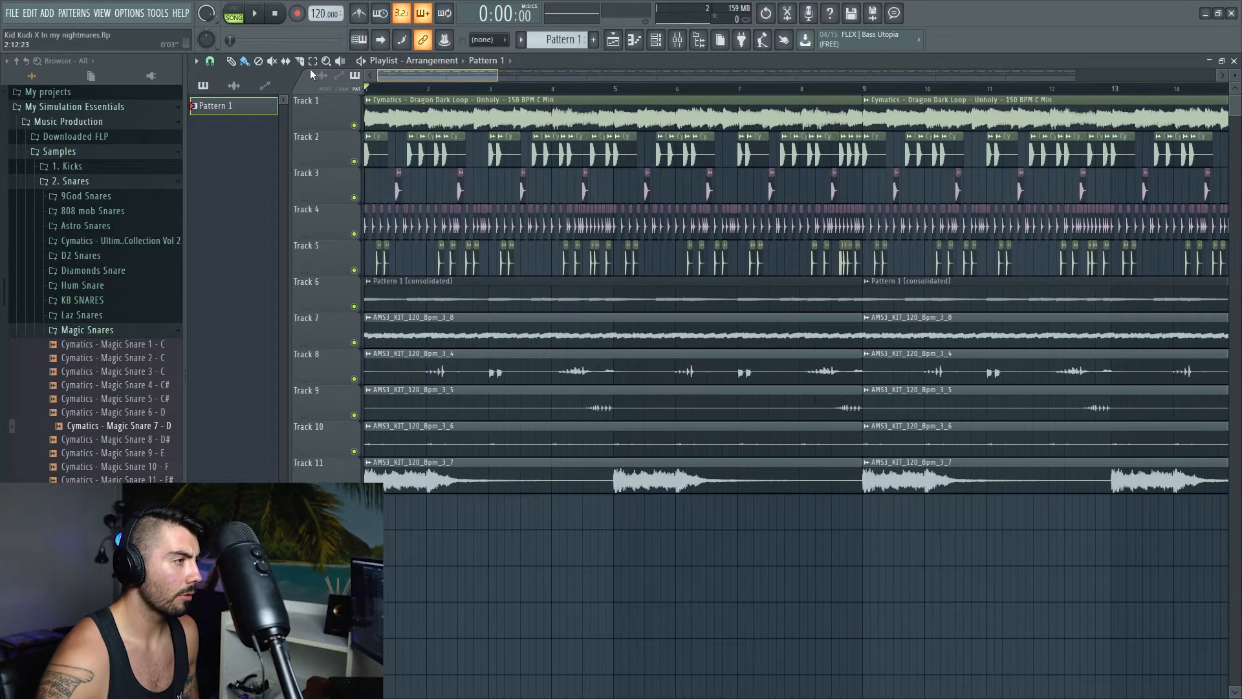
Solo Track 1, play it back, and reactivate Tracks 7 to 11 alongside it
{"action": "right_click", "coordinate": [361, 136]}
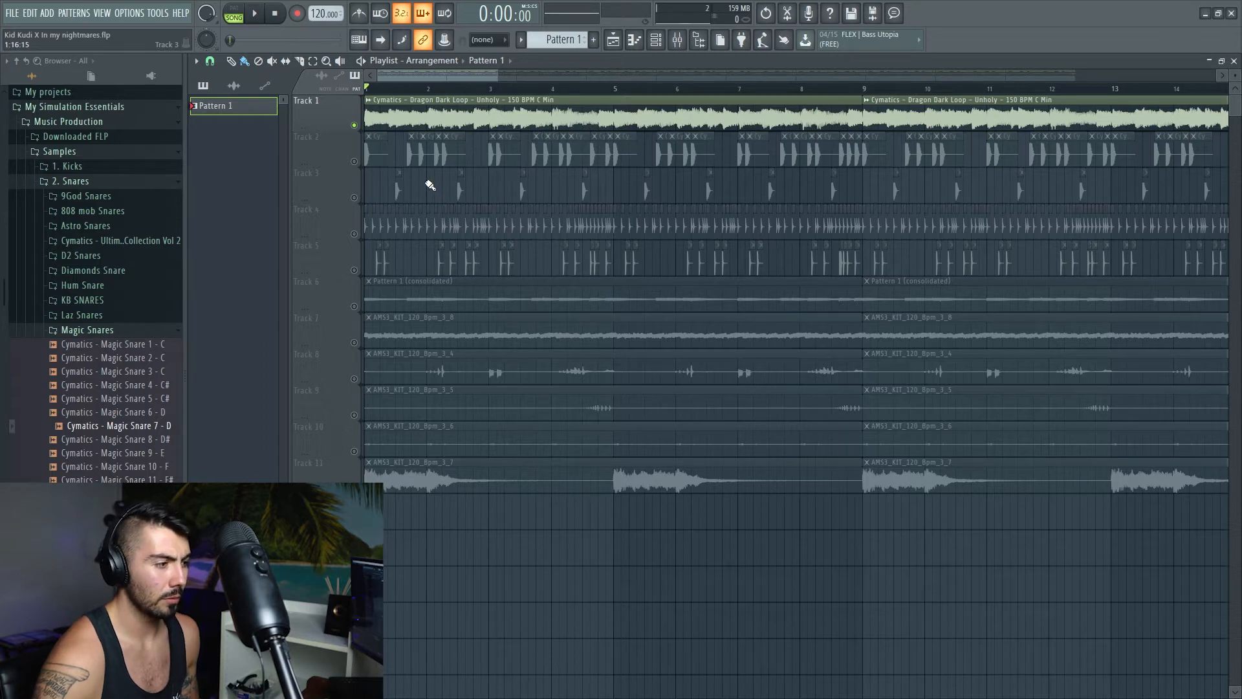
{"action": "left_click", "coordinate": [354, 487]}
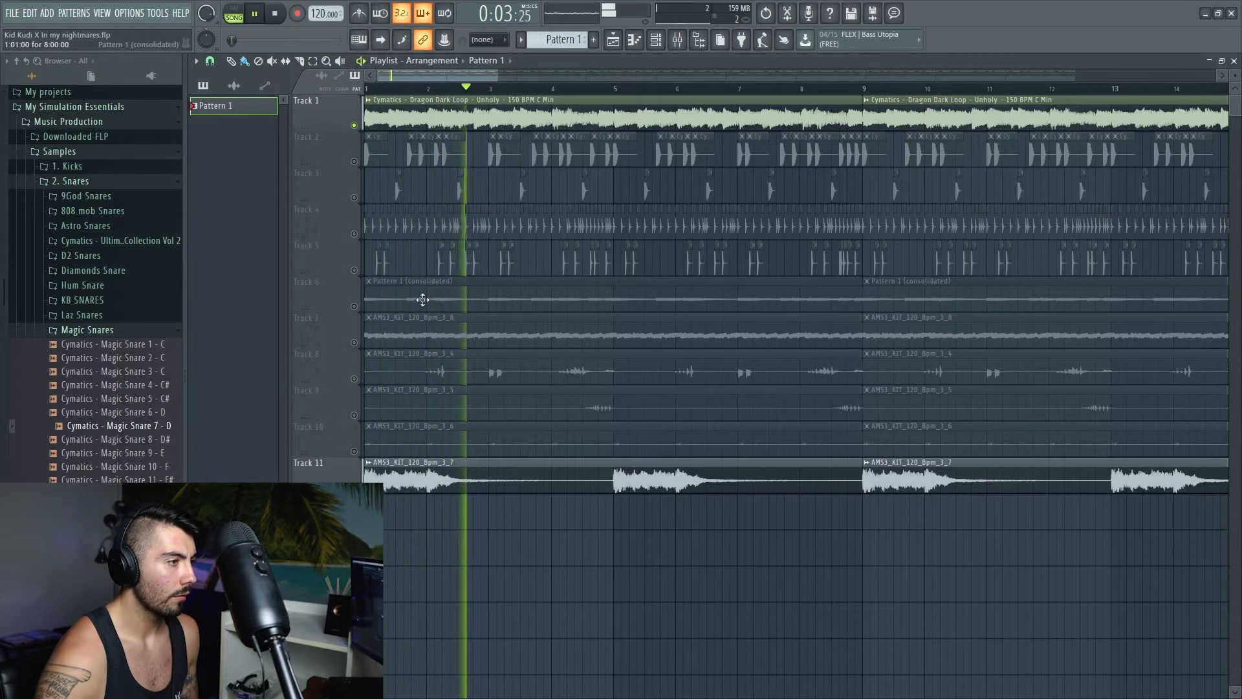
{"action": "left_click", "coordinate": [354, 343]}
{"action": "left_click", "coordinate": [355, 380]}
{"action": "left_click", "coordinate": [353, 415]}
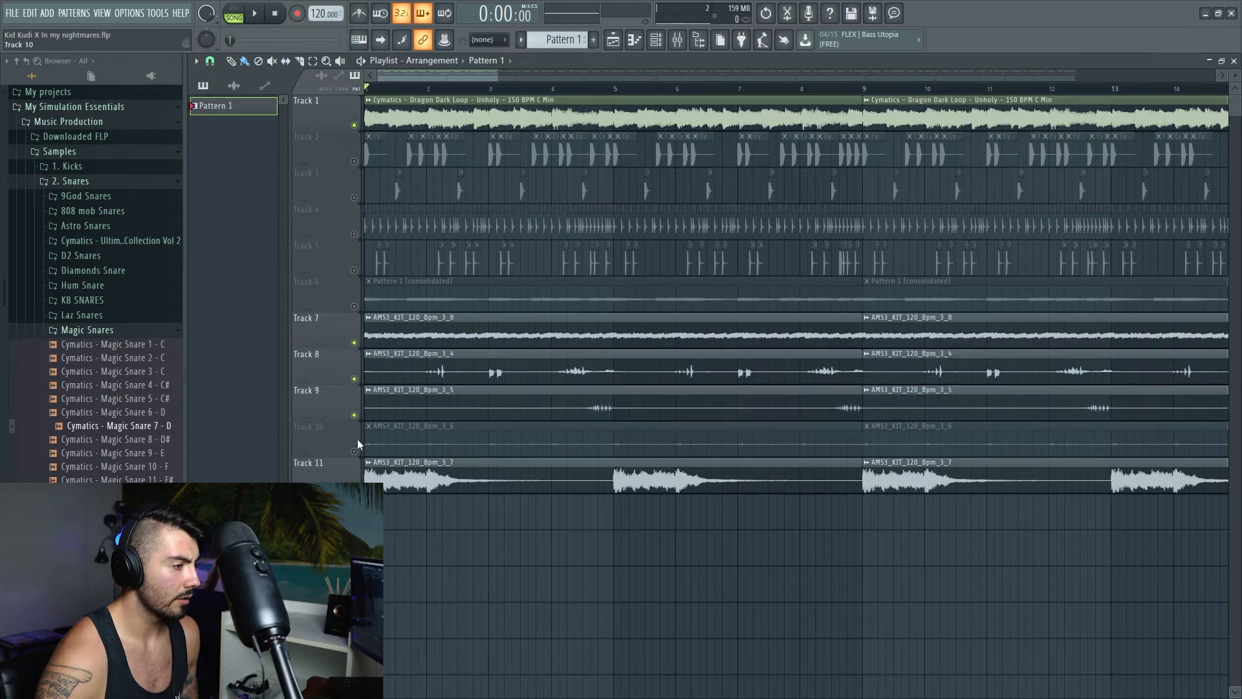
{"action": "left_click", "coordinate": [354, 452]}
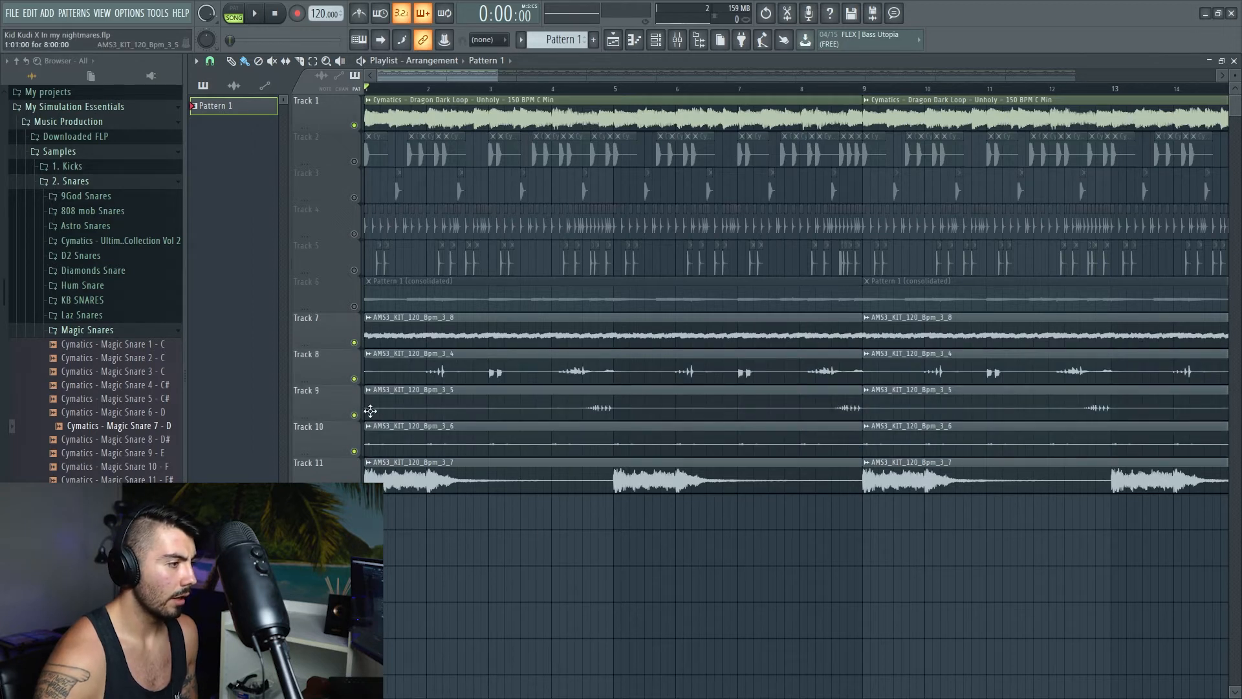
Trim the starts of the first clips so Track 9 enters at bar 8 and Track 8 at bar 4, checking by playback
{"action": "left_click_drag", "start_coordinate": [368, 408], "coordinate": [629, 400]}
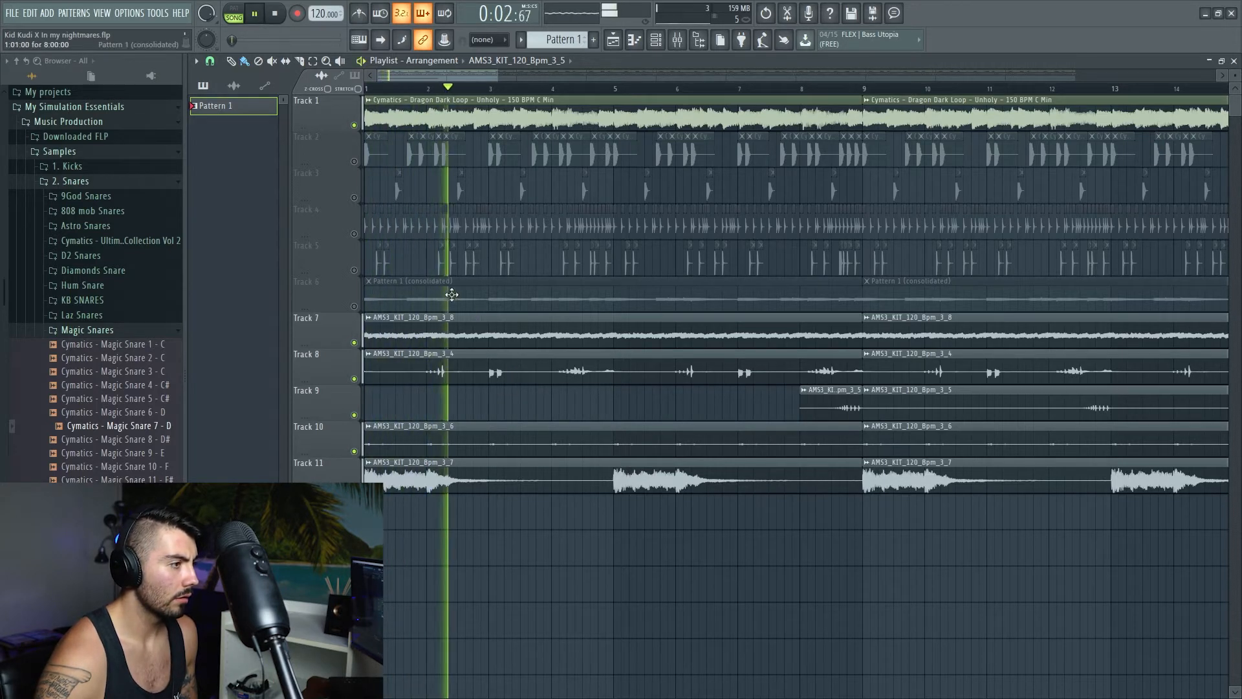
{"action": "key", "text": "space"}
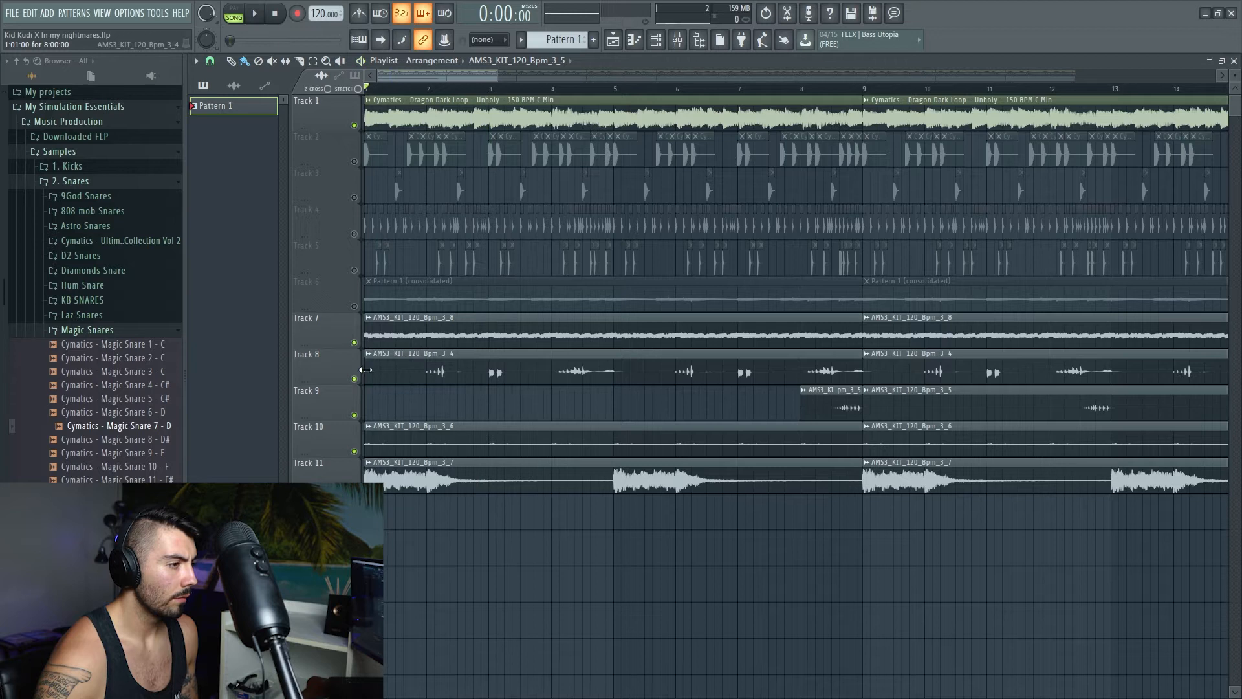
{"action": "left_click_drag", "start_coordinate": [366, 369], "coordinate": [602, 372]}
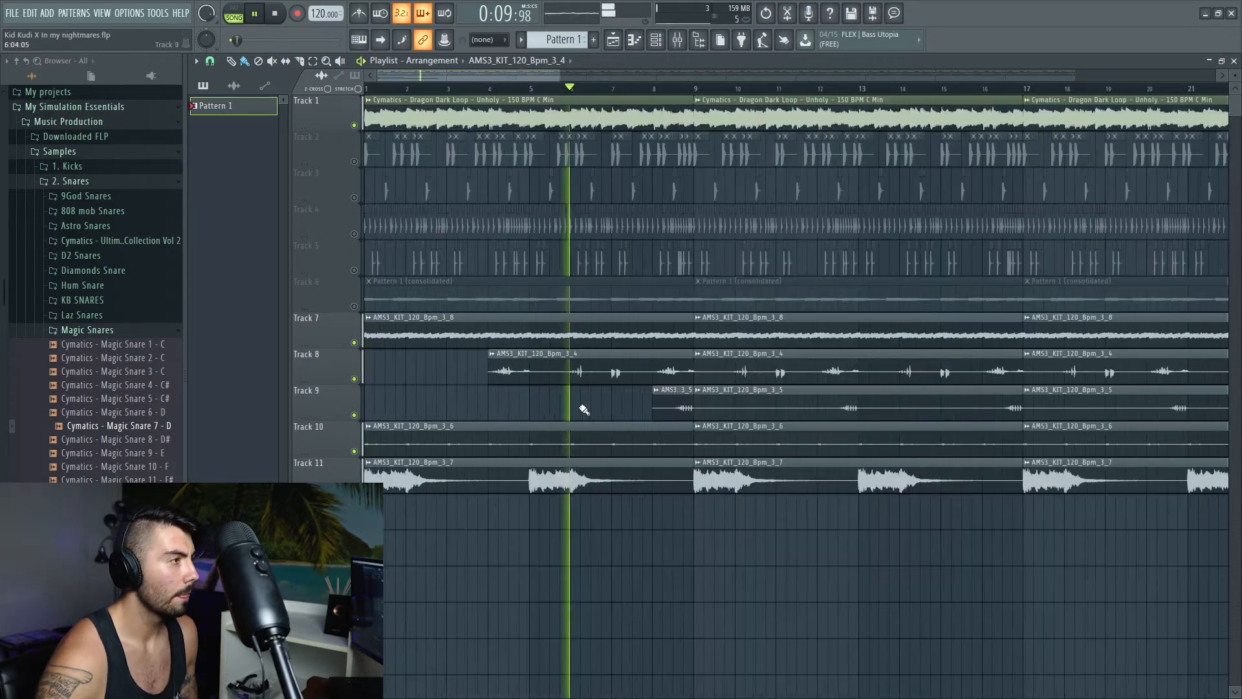
{"action": "scroll", "coordinate": [591, 408], "scroll_direction": "up", "scroll_amount": 2}
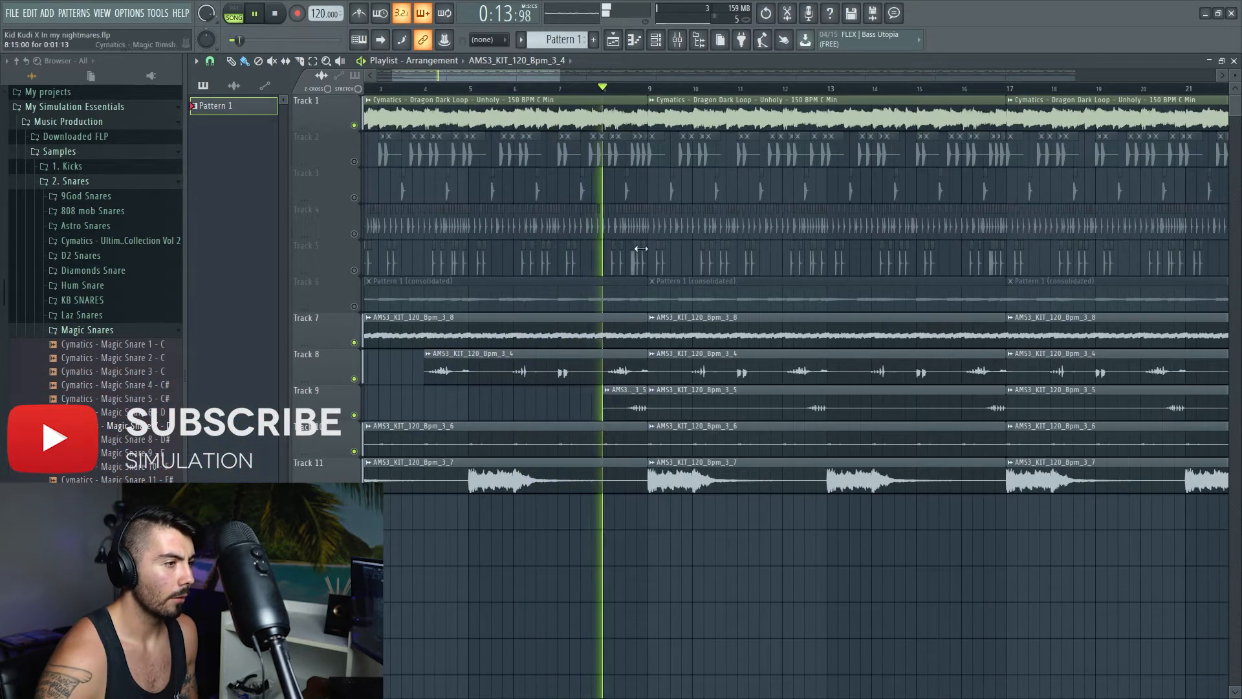
{"action": "key", "text": "space"}
Clear the first eight bars of Tracks 2 to 6, unmute those tracks and play from the start
{"action": "scroll", "coordinate": [535, 397], "scroll_direction": "down", "scroll_amount": 3}
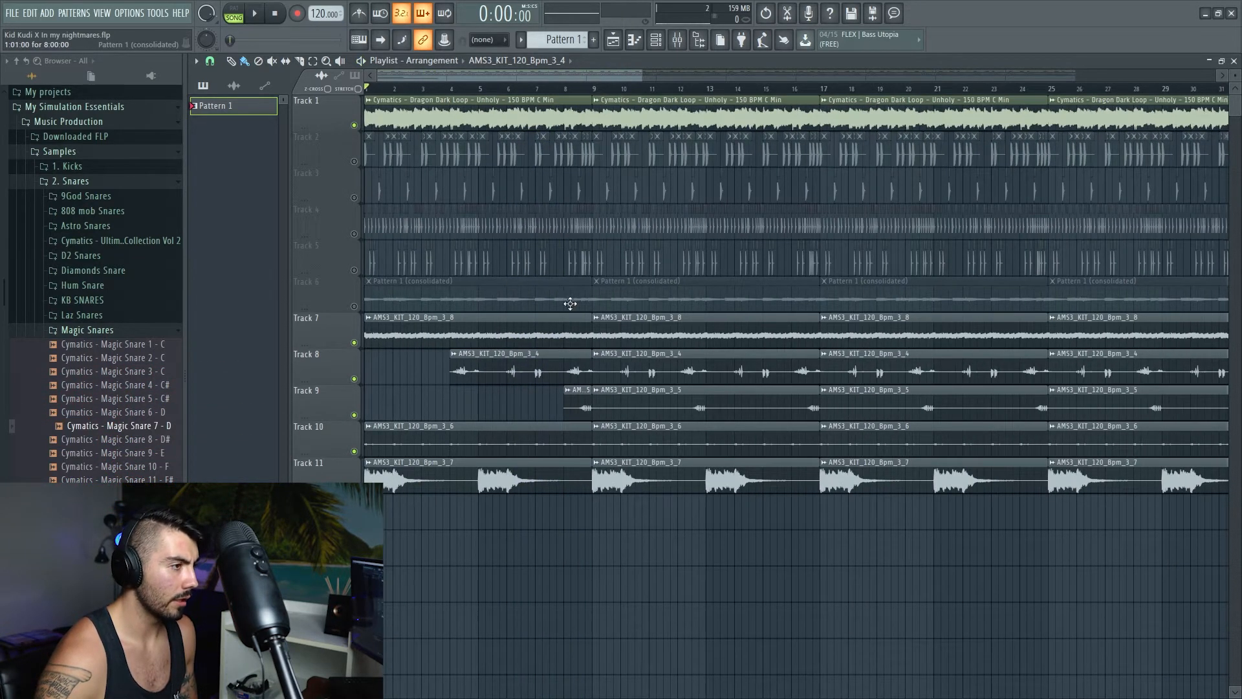
{"action": "key", "text": "space"}
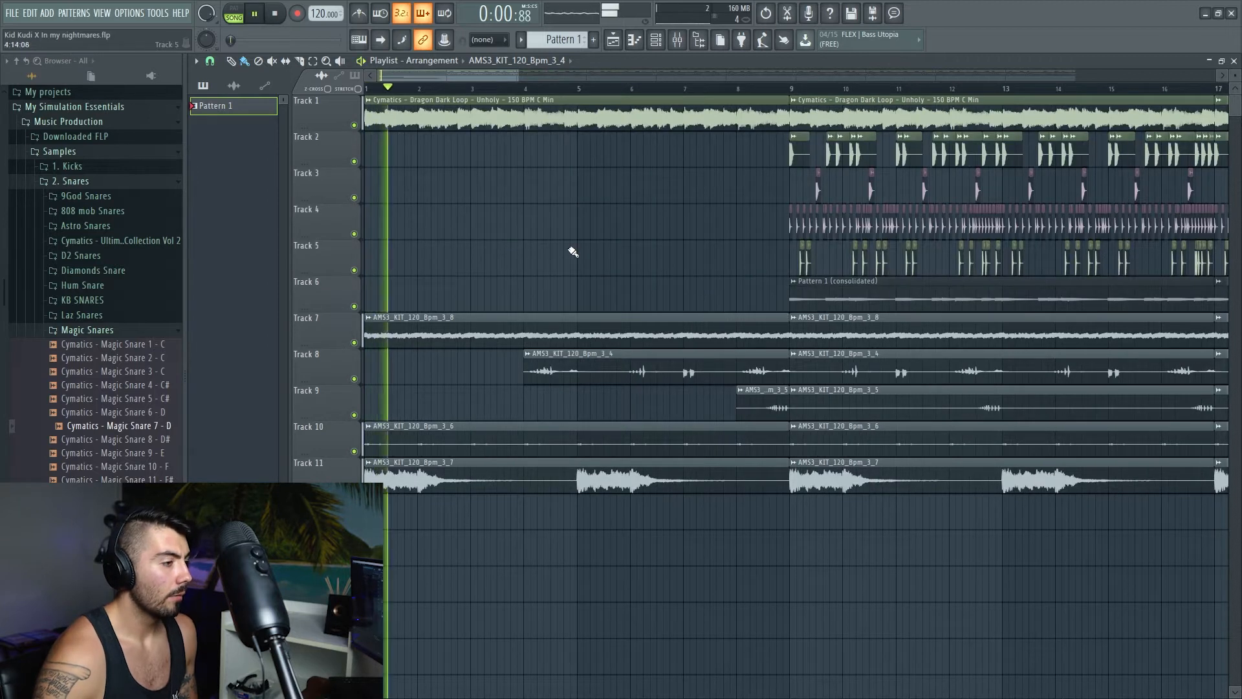
{"action": "scroll", "coordinate": [574, 255], "scroll_direction": "up", "scroll_amount": 1}
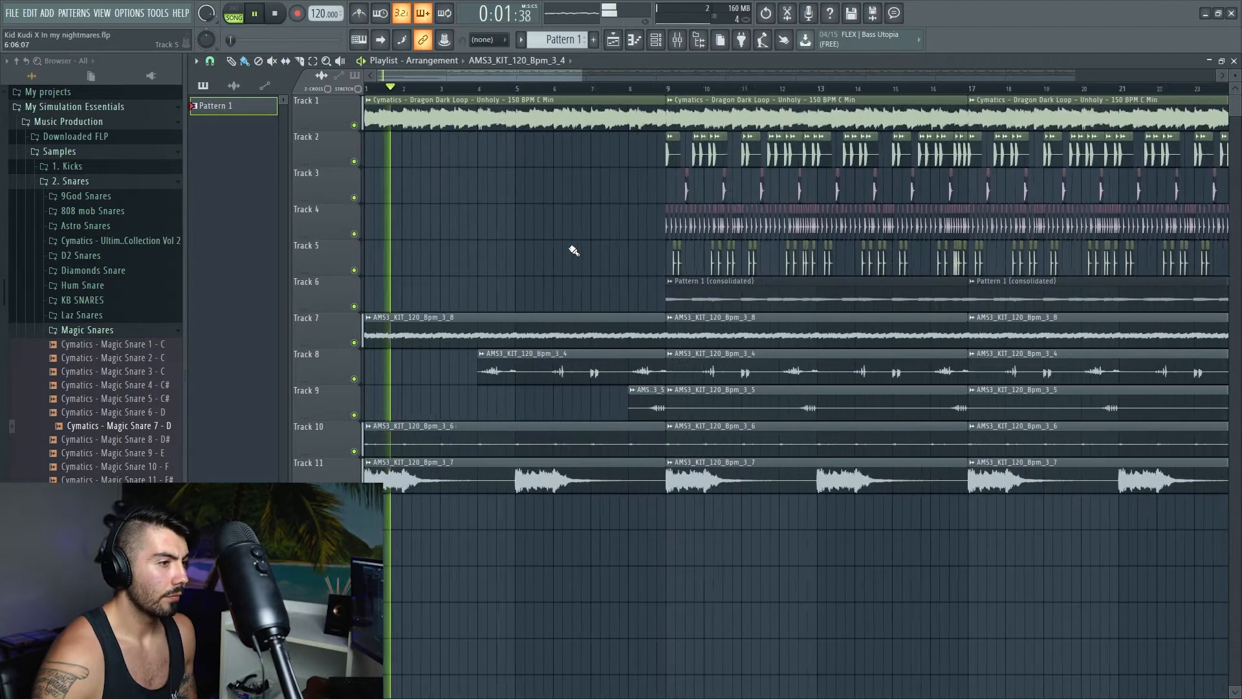
{"action": "scroll", "coordinate": [590, 255], "scroll_direction": "up", "scroll_amount": 1}
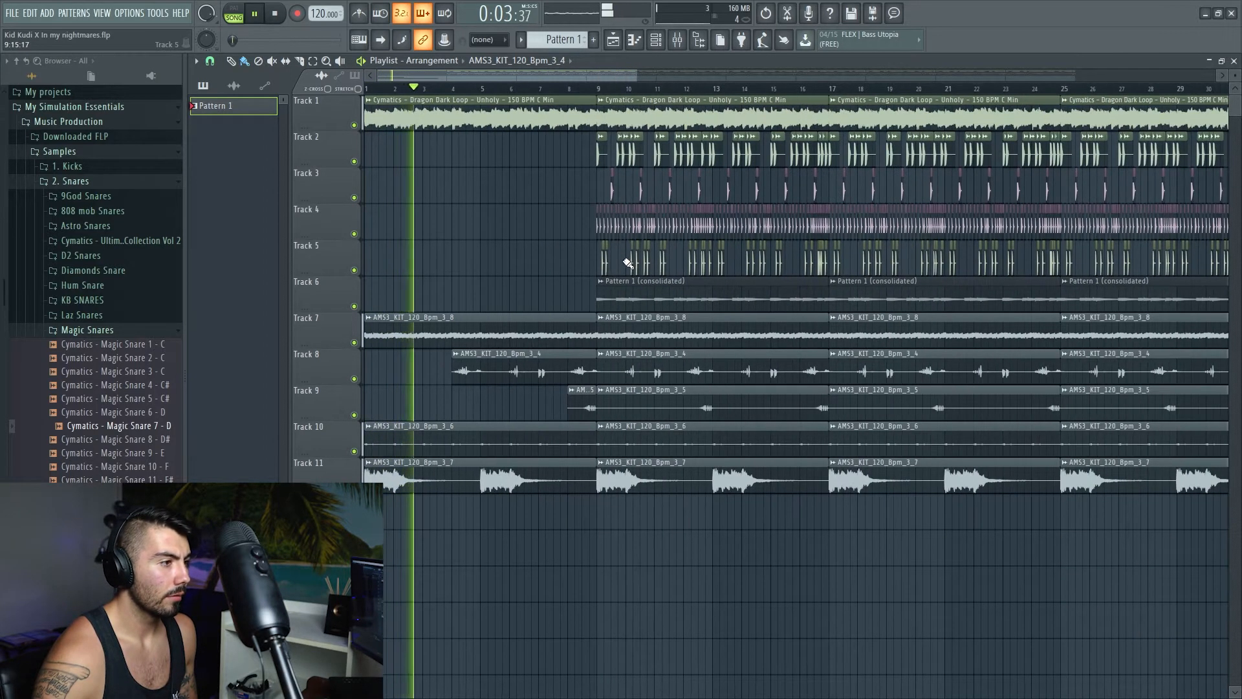
Delete the clips on Tracks 2, 4 and 6 between bars 9 and 17
{"action": "scroll", "coordinate": [627, 263], "scroll_direction": "up", "scroll_amount": 1}
{"action": "mouse_move", "coordinate": [538, 77]}
{"action": "left_mouse_down"}
{"action": "mouse_move", "coordinate": [549, 79]}
{"action": "mouse_move", "coordinate": [539, 77]}
{"action": "left_mouse_up"}
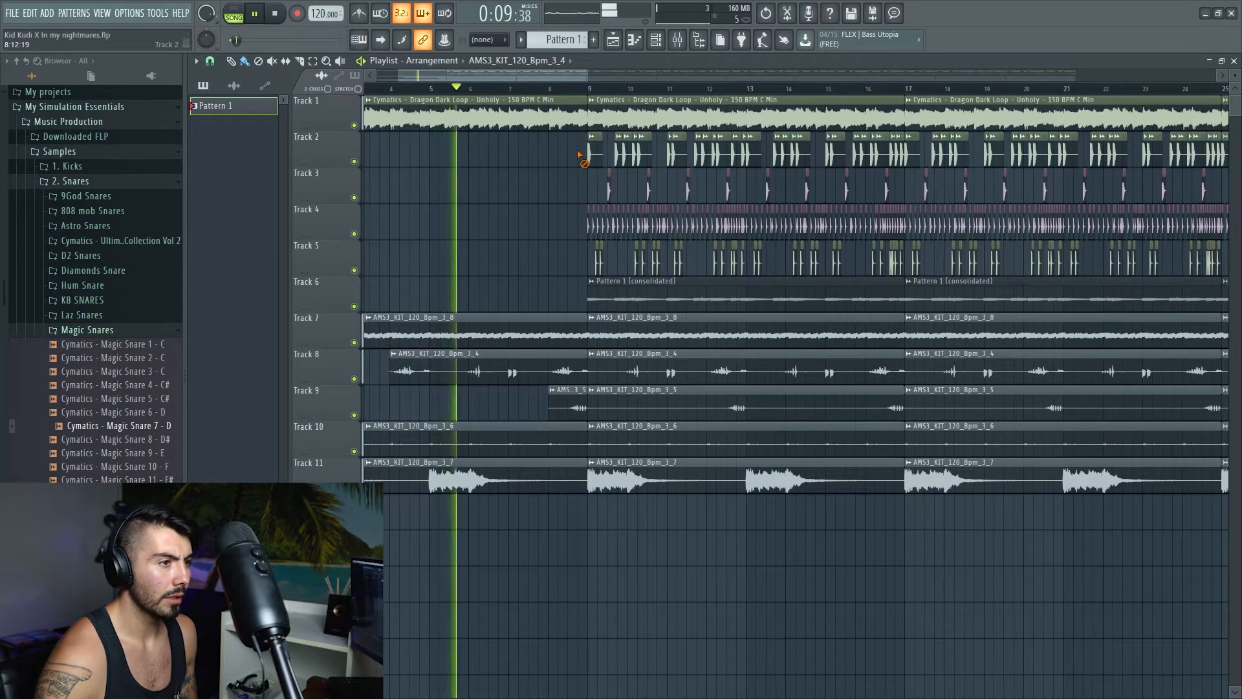
{"action": "left_click_drag", "start_coordinate": [580, 156], "coordinate": [901, 154]}
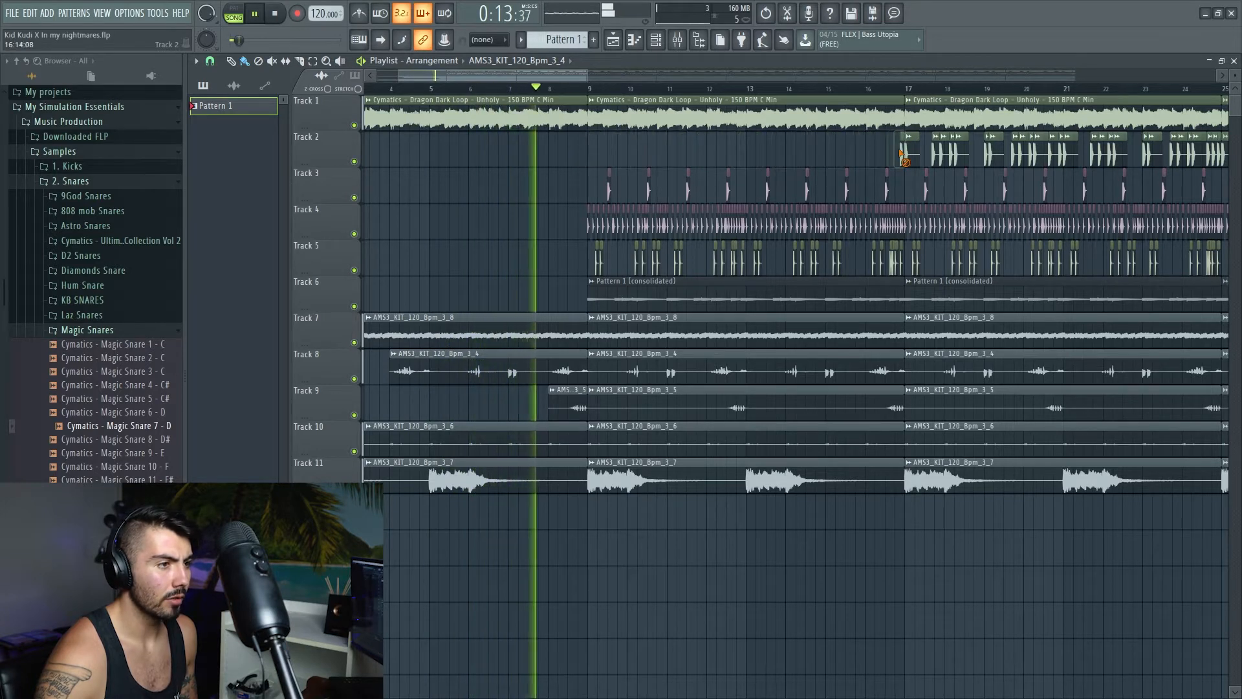
{"action": "left_click_drag", "start_coordinate": [574, 230], "coordinate": [898, 226]}
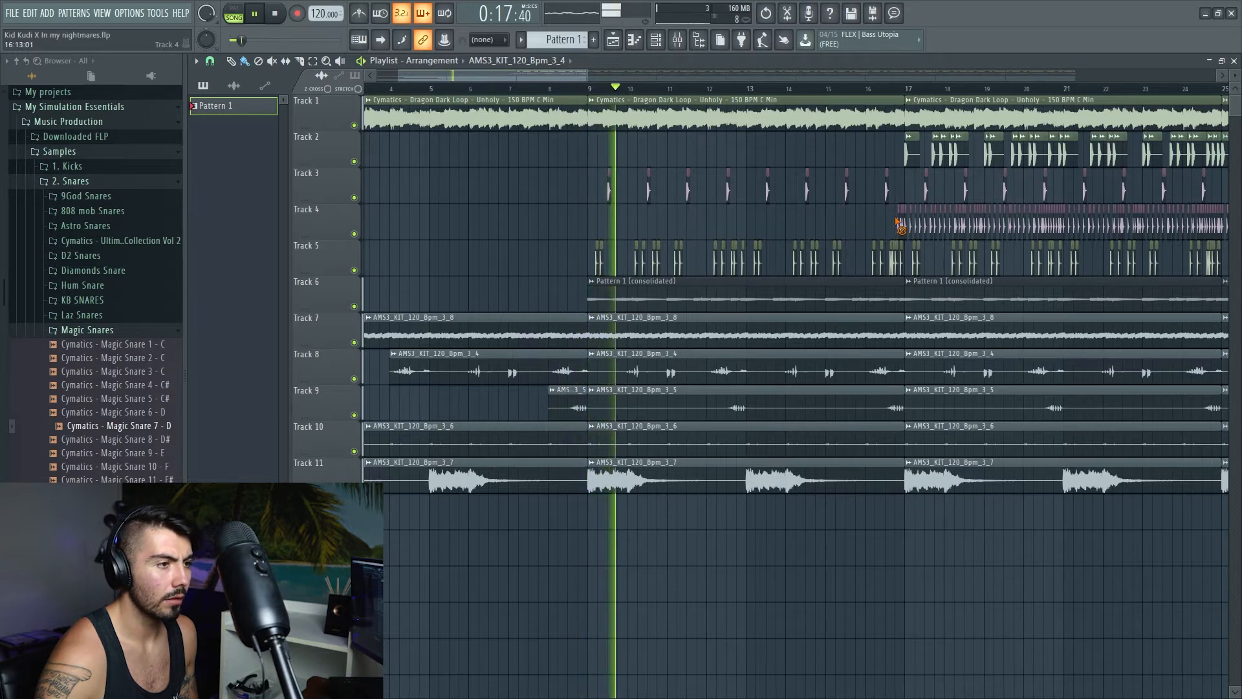
{"action": "scroll", "coordinate": [898, 223], "scroll_direction": "up", "scroll_amount": 4}
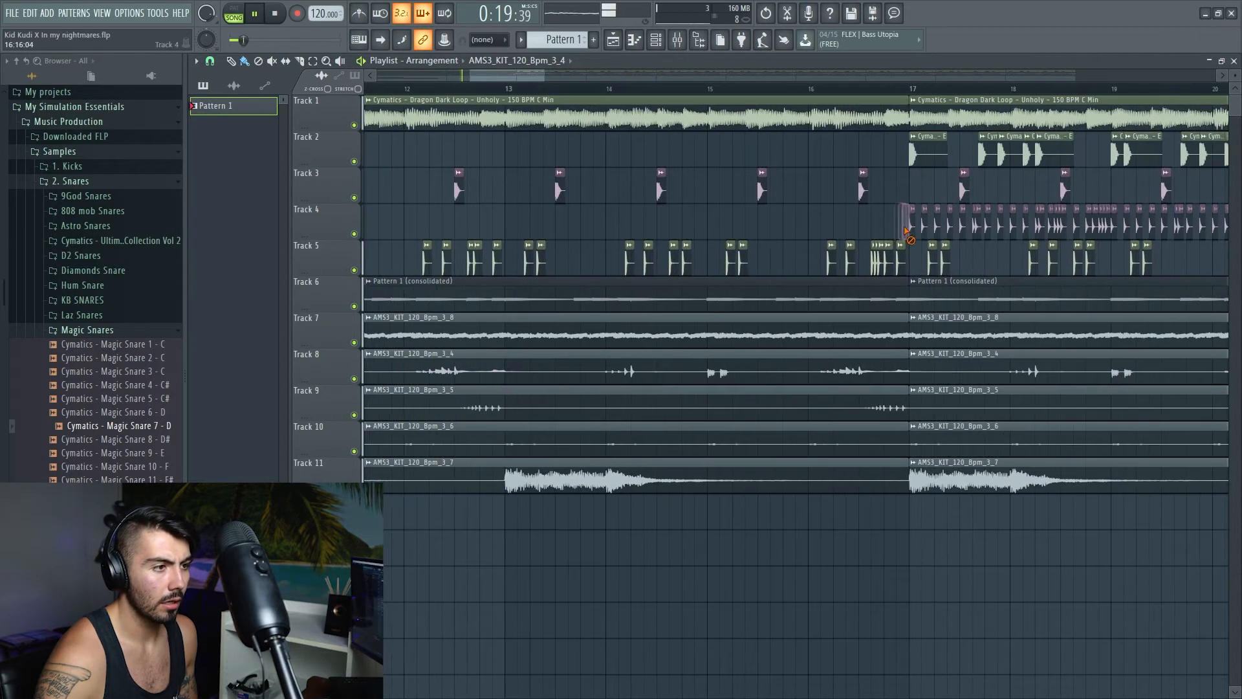
{"action": "scroll", "coordinate": [782, 245], "scroll_direction": "down", "scroll_amount": 5}
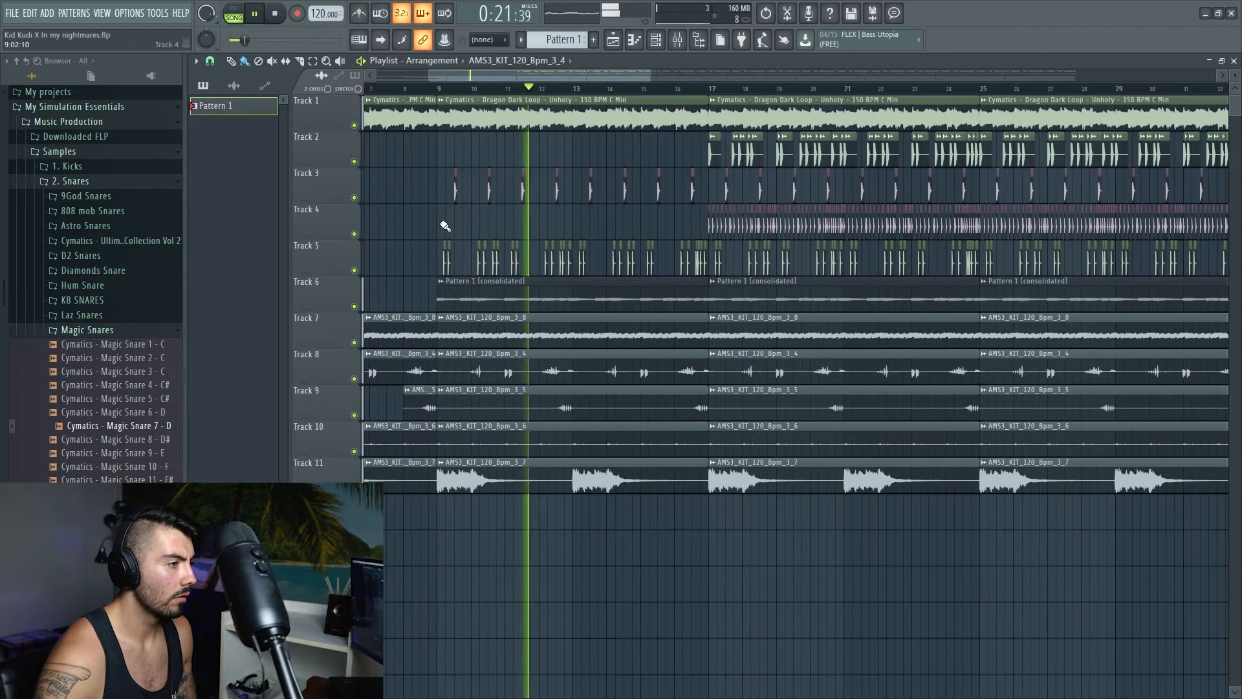
{"action": "key", "text": "space"}
{"action": "right_click", "coordinate": [562, 292]}
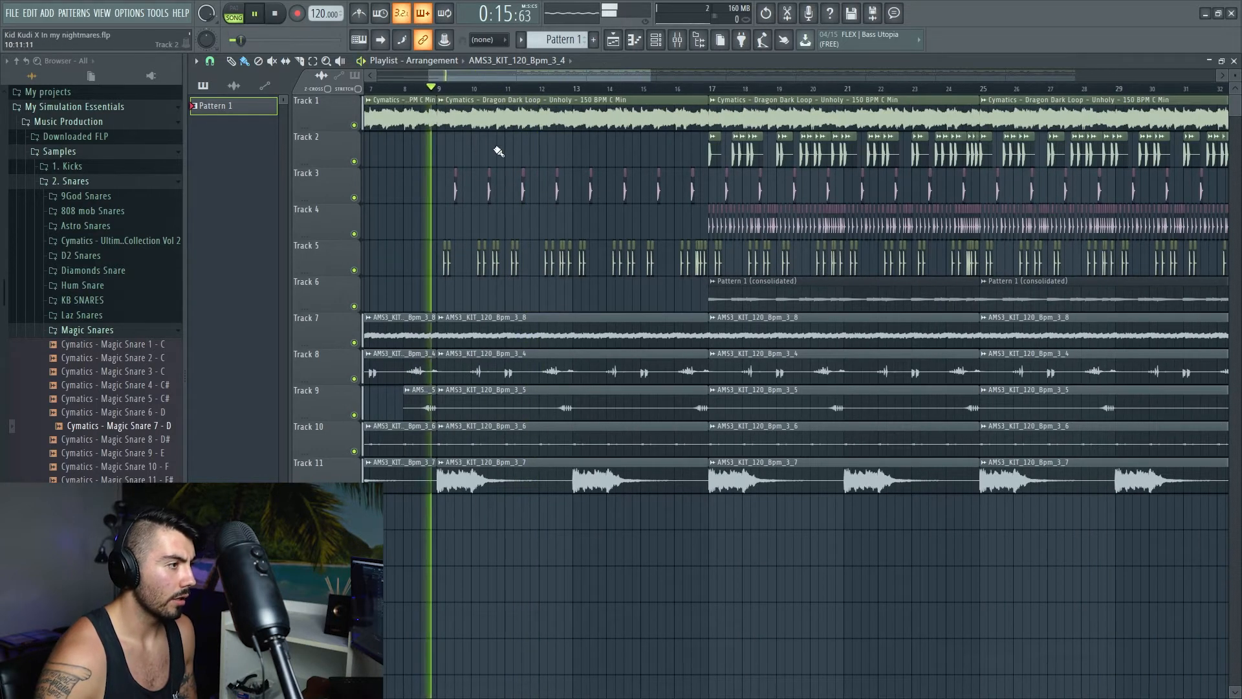
Delete the Track 11 clip spanning bars 17 to 25 and play back the transition into bar 17
{"action": "scroll", "coordinate": [505, 296], "scroll_direction": "up", "scroll_amount": 2}
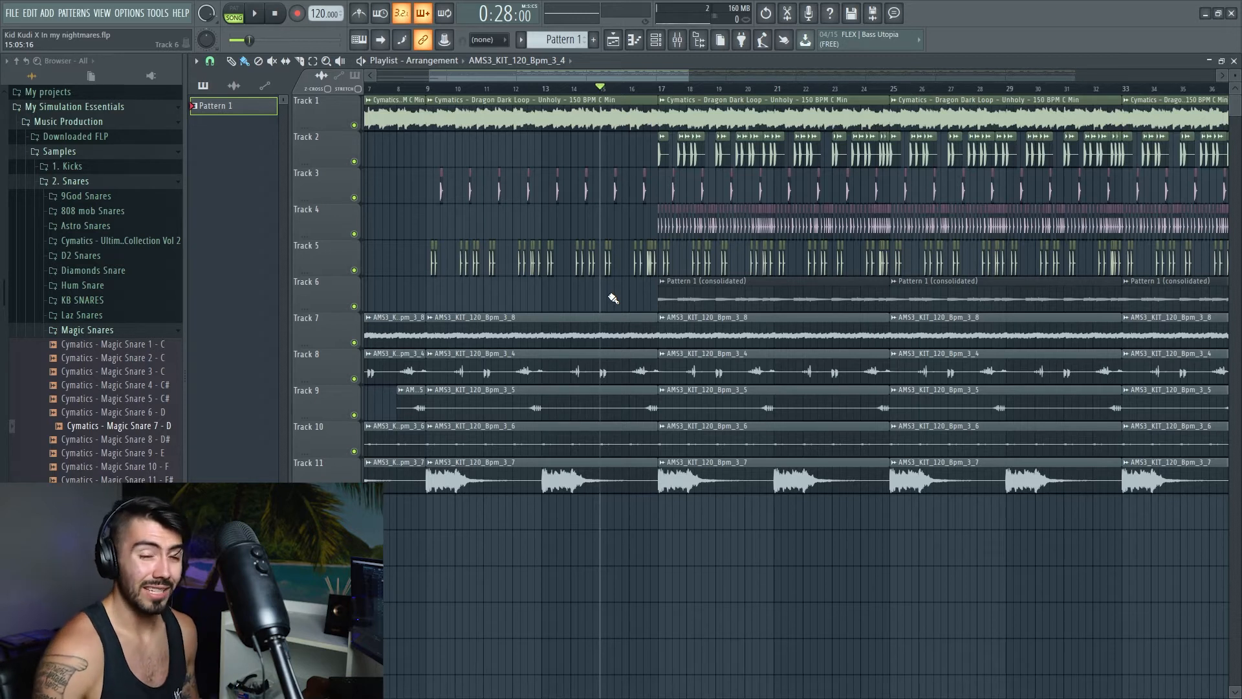
{"action": "scroll", "coordinate": [617, 292], "scroll_direction": "up", "scroll_amount": 5}
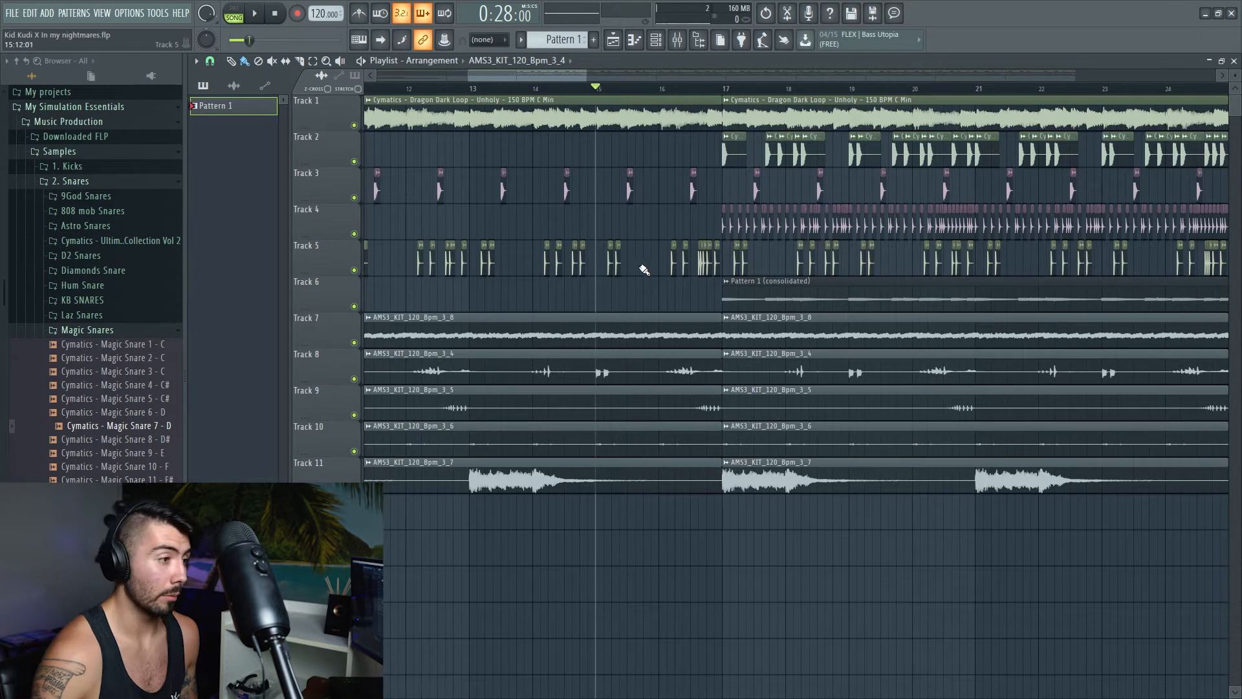
{"action": "scroll", "coordinate": [644, 288], "scroll_direction": "down", "scroll_amount": 5}
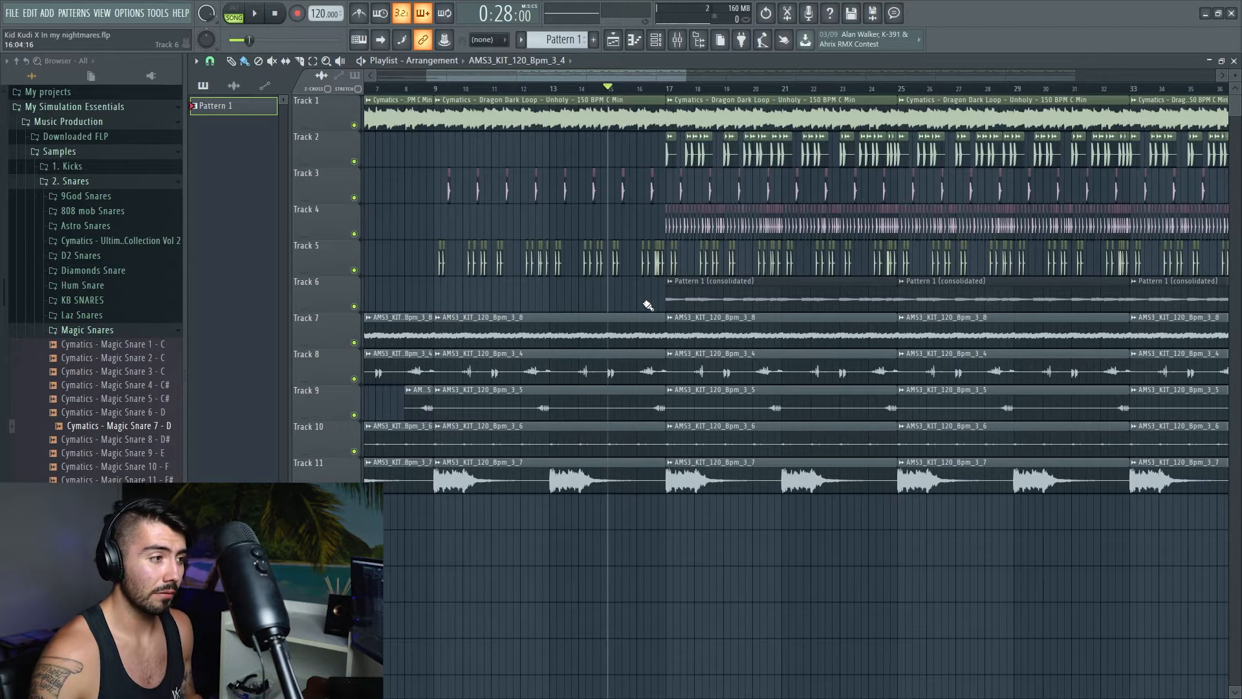
{"action": "scroll", "coordinate": [676, 362], "scroll_direction": "up", "scroll_amount": 2}
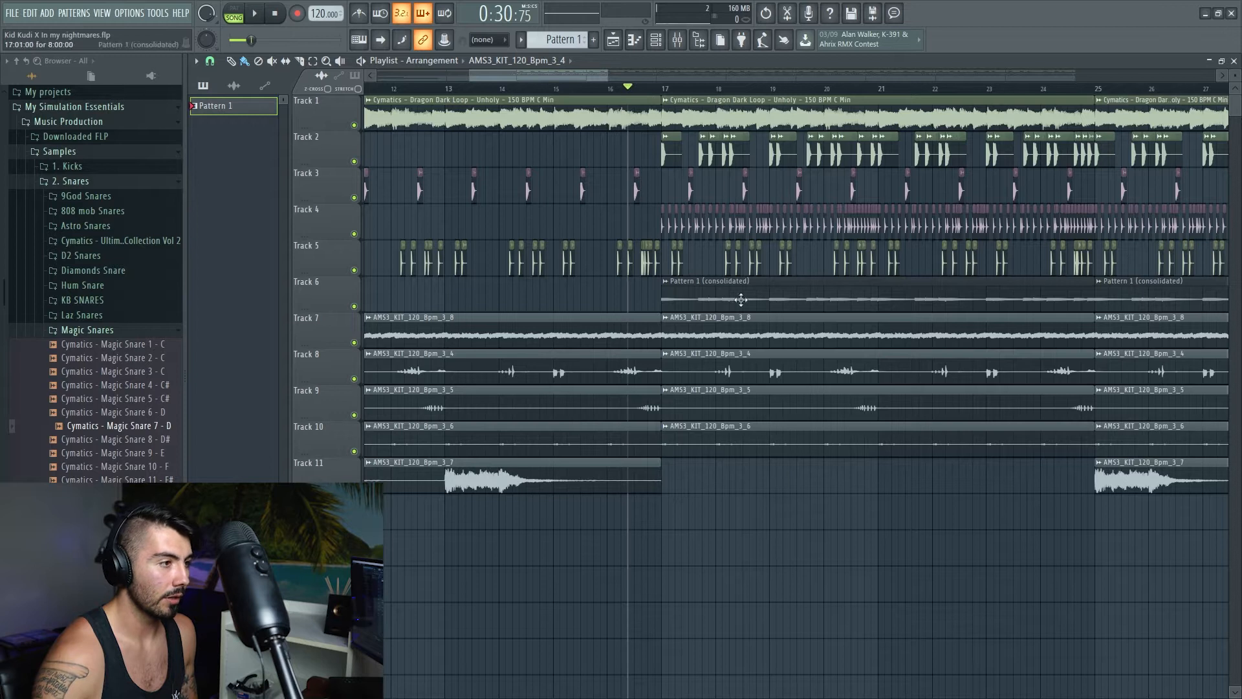
{"action": "key", "text": "space"}
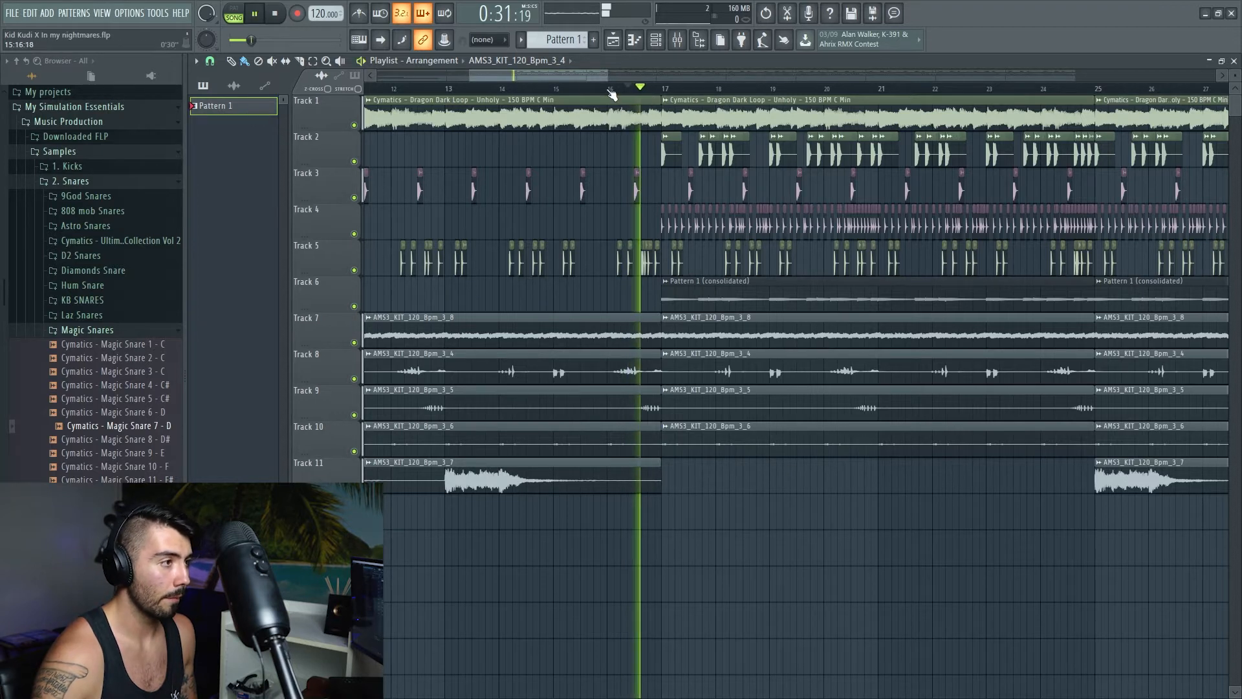
Try removing the Track 11 clip spanning bars 25 to 33 during playback
{"action": "scroll", "coordinate": [666, 375], "scroll_direction": "down", "scroll_amount": 3}
{"action": "scroll", "coordinate": [707, 529], "scroll_direction": "up", "scroll_amount": 3}
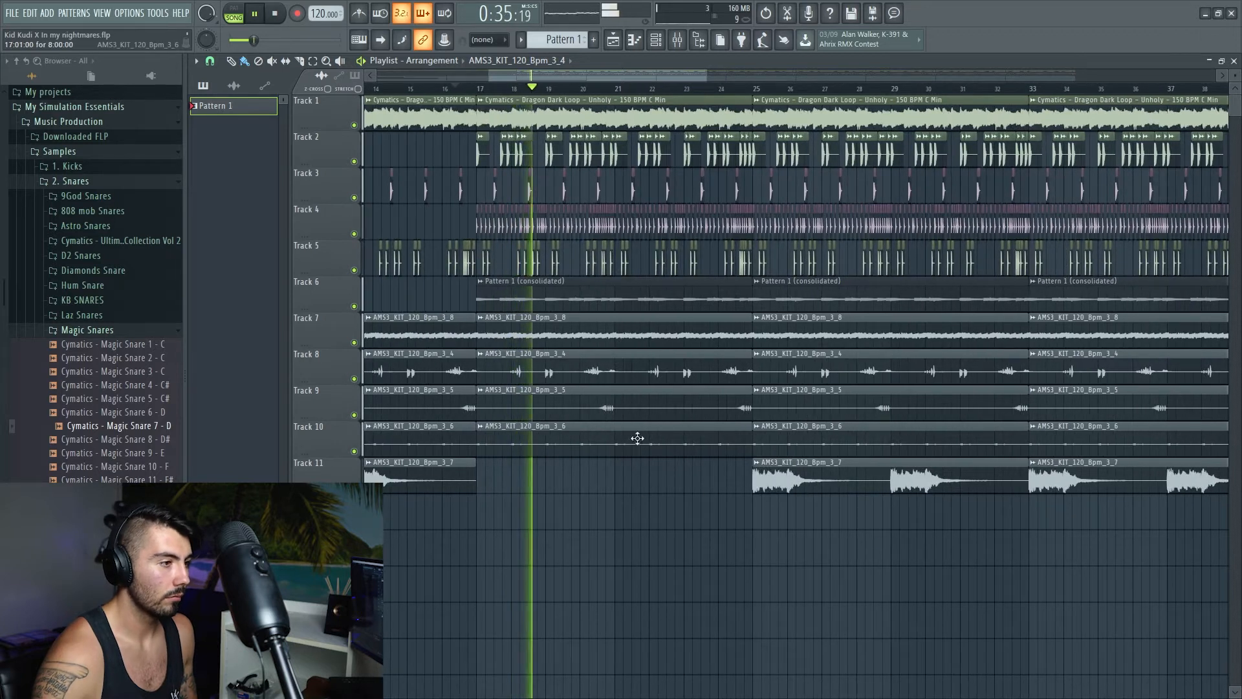
{"action": "scroll", "coordinate": [676, 485], "scroll_direction": "down", "scroll_amount": 3}
{"action": "scroll", "coordinate": [679, 485], "scroll_direction": "up", "scroll_amount": 2}
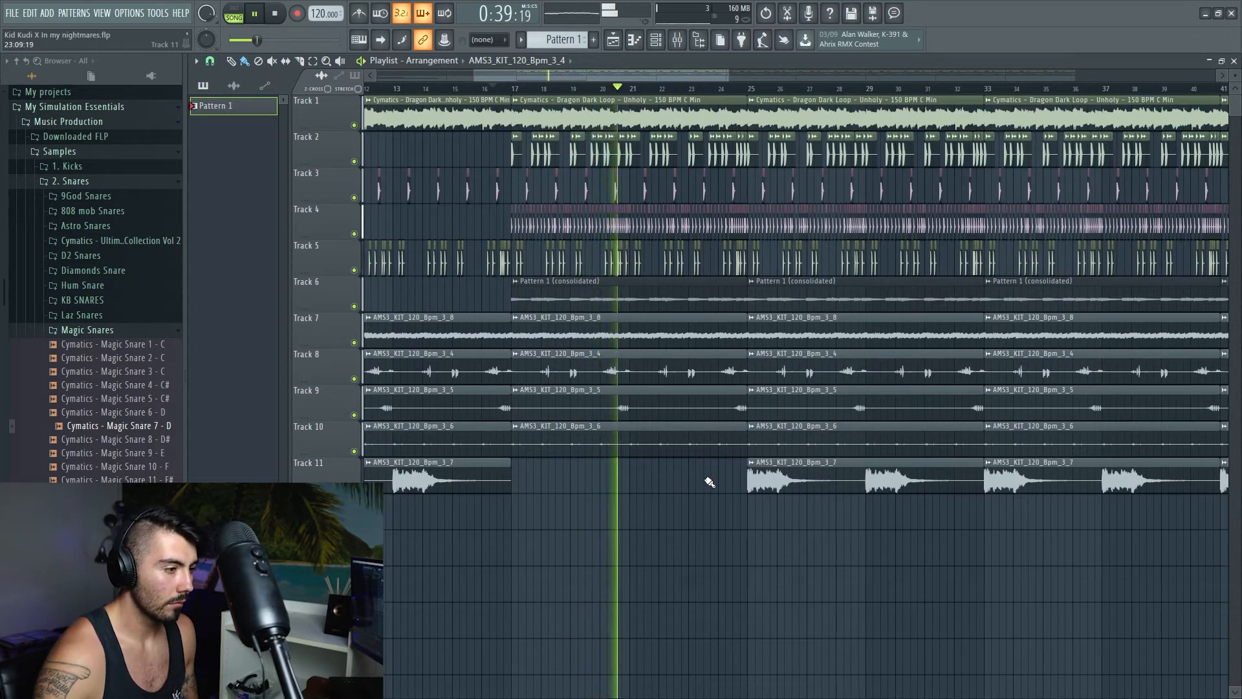
{"action": "right_click", "coordinate": [776, 482]}
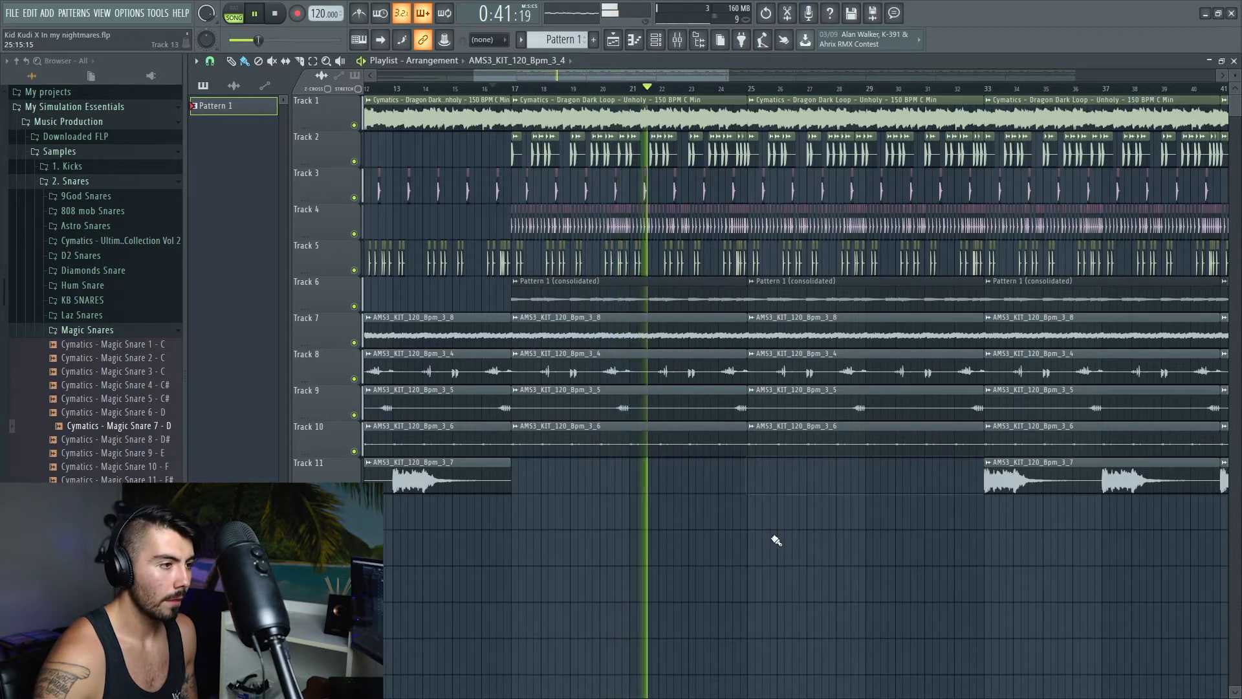
{"action": "scroll", "coordinate": [805, 511], "scroll_direction": "down", "scroll_amount": 2}
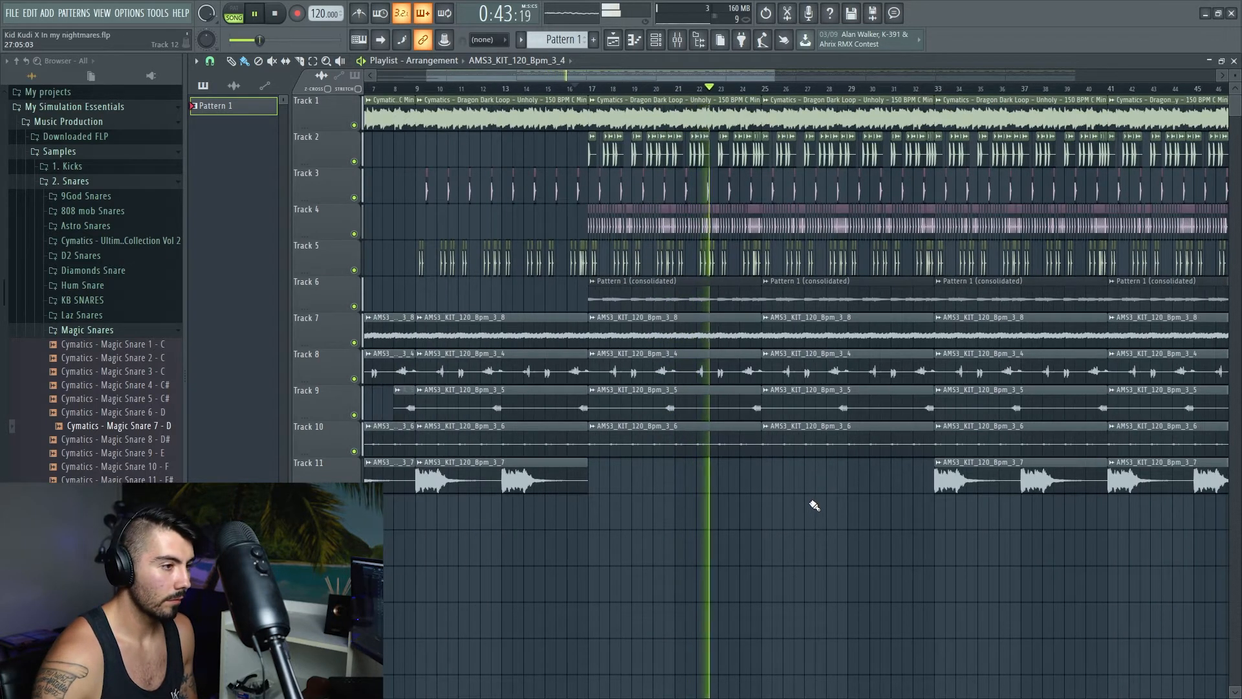
Restore the removed Track 11 clip and delete the Track 6 clip spanning bars 25 to 33 instead
{"action": "key", "text": "ctrl+z"}
{"action": "scroll", "coordinate": [809, 453], "scroll_direction": "up", "scroll_amount": 2}
{"action": "key", "text": "ctrl+z"}
{"action": "scroll", "coordinate": [808, 583], "scroll_direction": "down", "scroll_amount": 2}
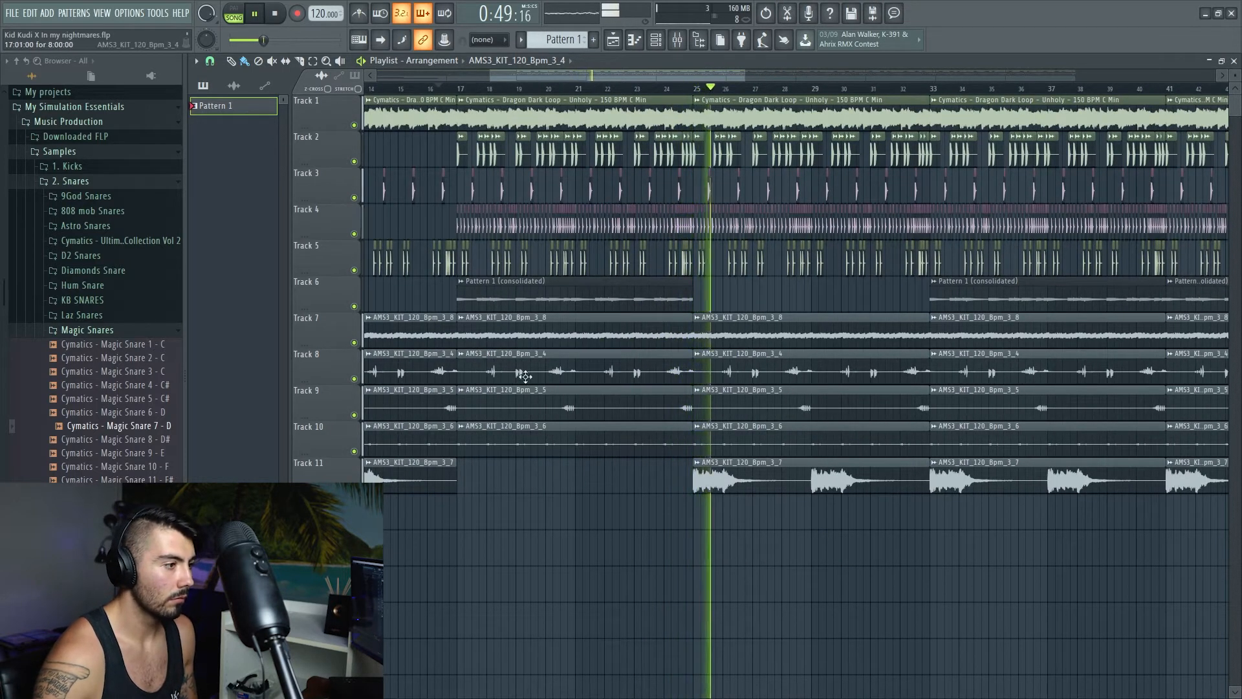
Delete the Track 7 and Track 10 clips spanning bars 17 to 25 and play back the transition into bar 17
{"action": "right_click", "coordinate": [523, 333]}
{"action": "right_click", "coordinate": [532, 404]}
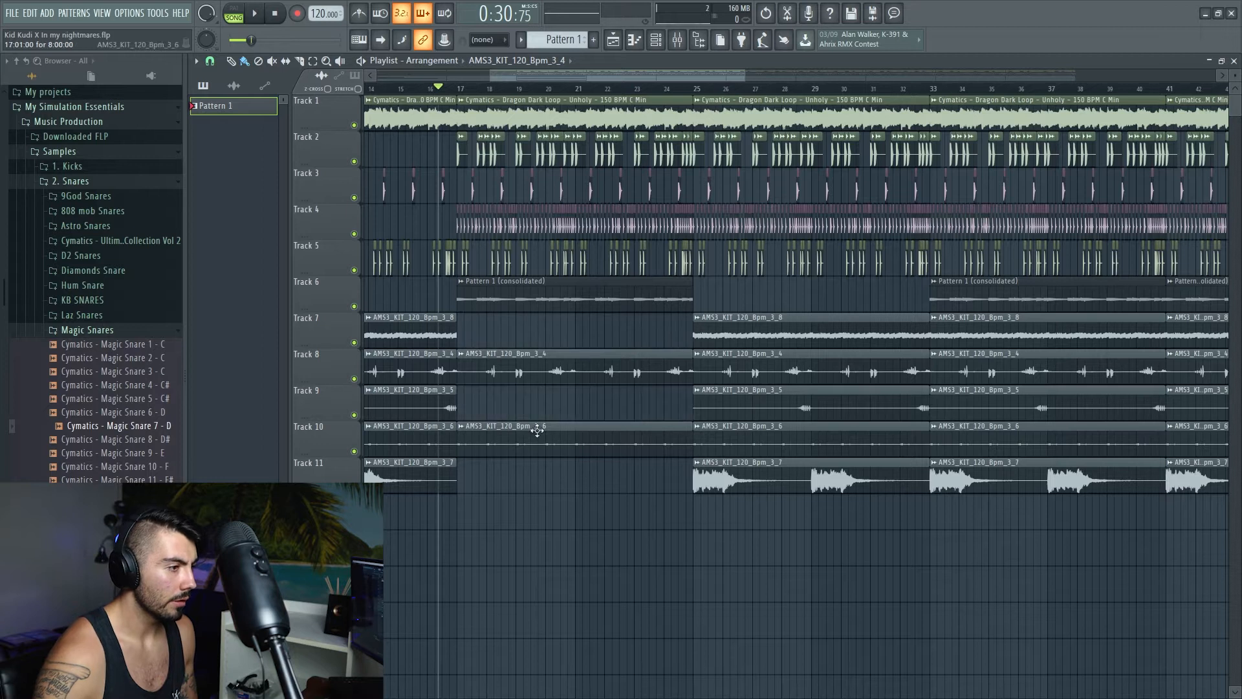
{"action": "key", "text": "ctrl+z"}
{"action": "right_click", "coordinate": [539, 447]}
{"action": "key", "text": "space"}
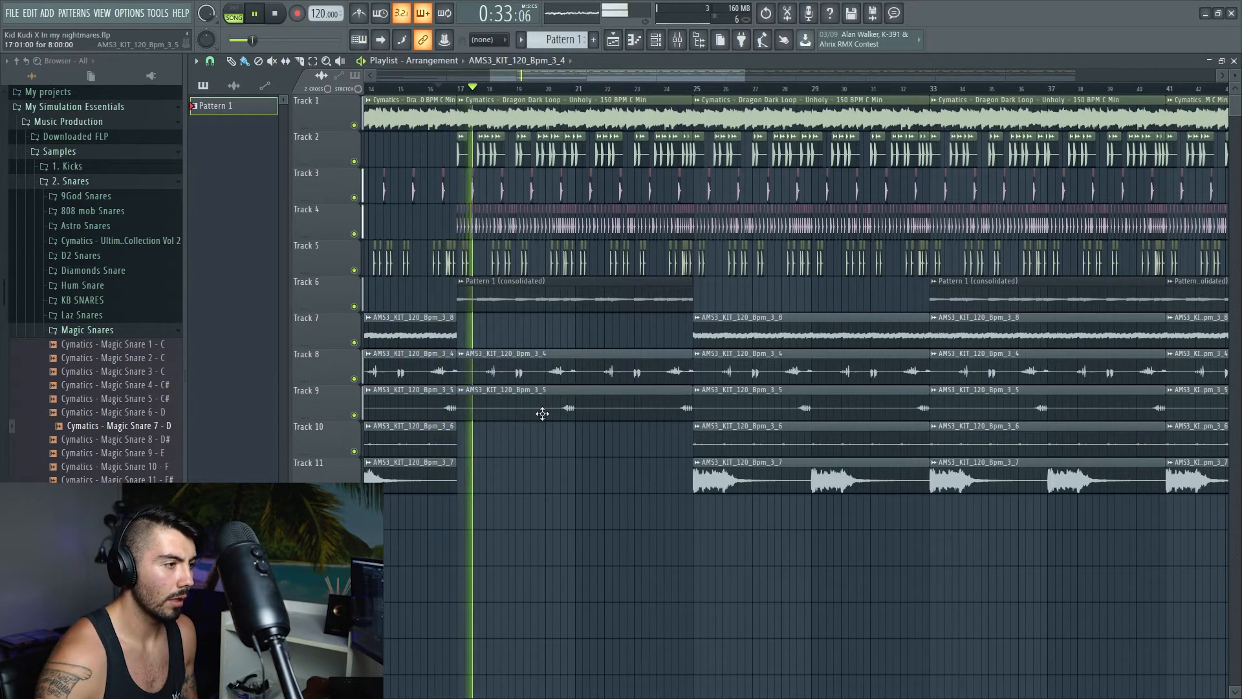
Delete the Track 2 clips between bars 29 and 33 during playback
{"action": "scroll", "coordinate": [525, 463], "scroll_direction": "up", "scroll_amount": 1}
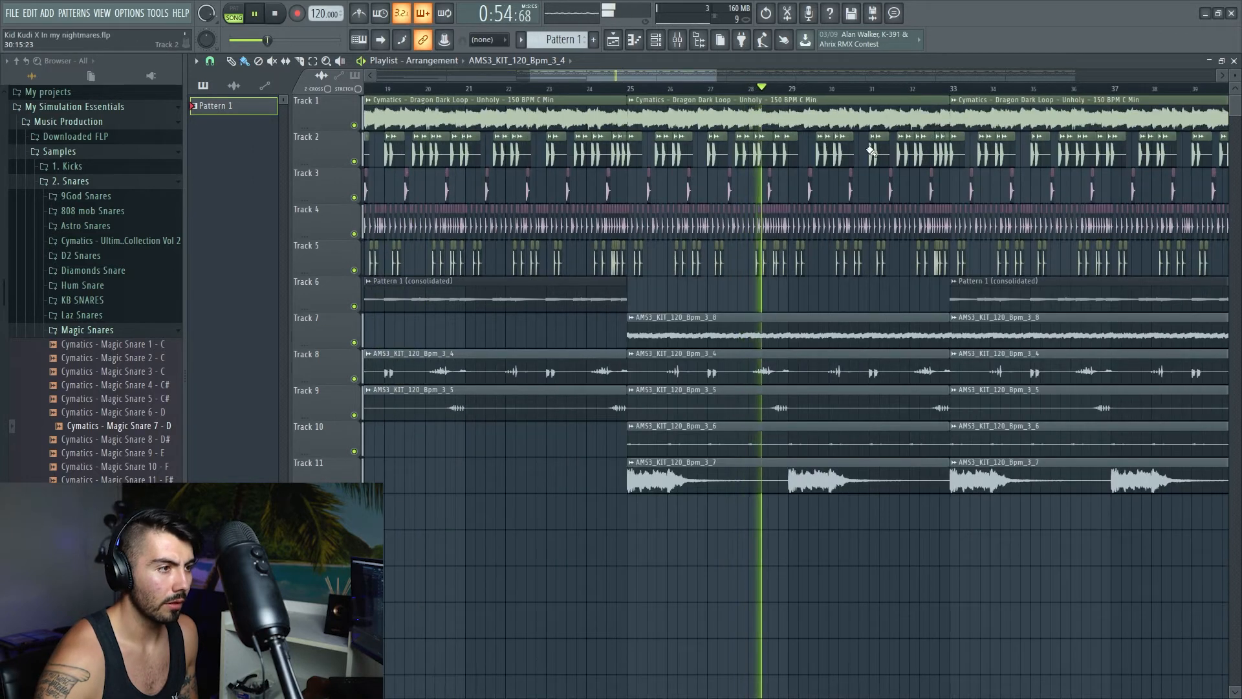
{"action": "right_click", "coordinate": [817, 152]}
{"action": "right_click", "coordinate": [919, 155]}
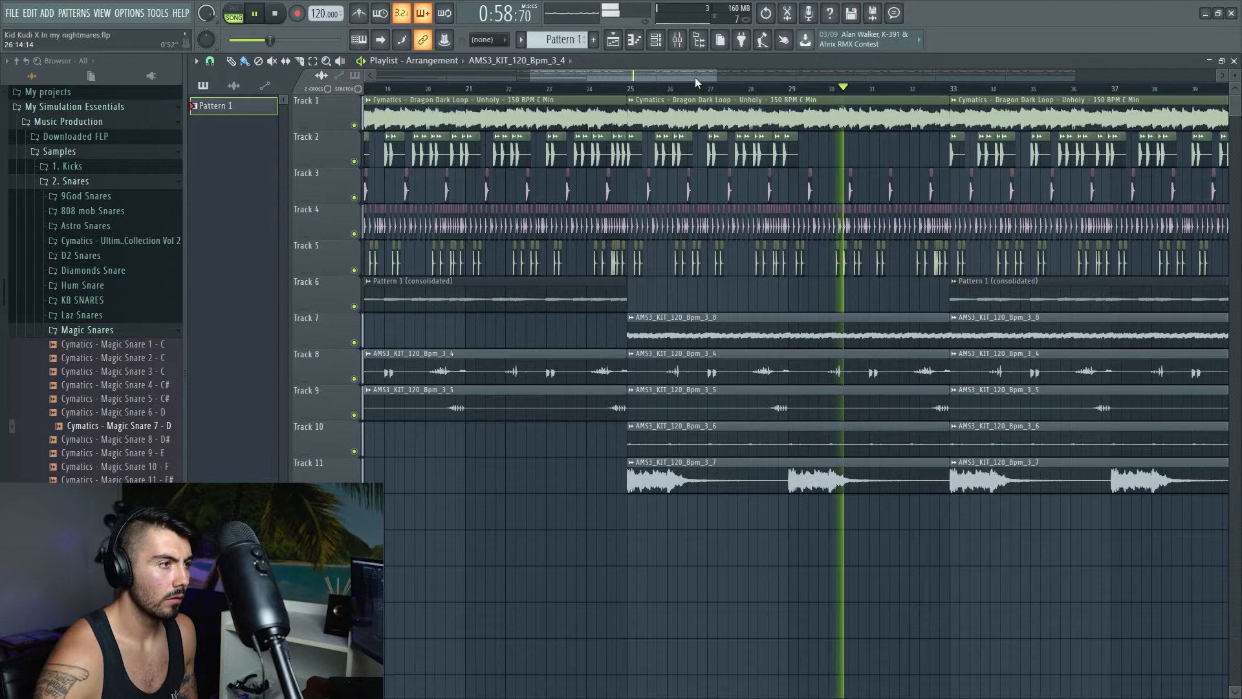
Clear the Track 3 and Track 4 clips from the second half of bar 32 and play back the transition
{"action": "left_click_drag", "start_coordinate": [695, 76], "coordinate": [709, 78]}
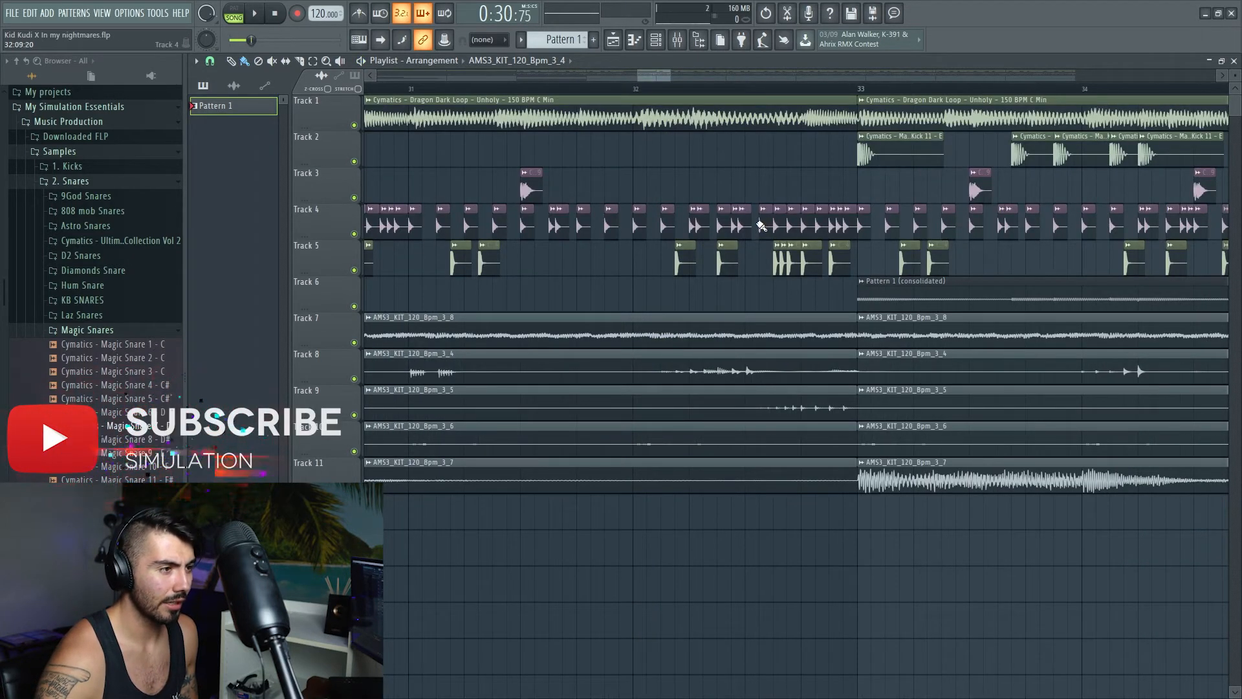
{"action": "scroll", "coordinate": [834, 223], "scroll_direction": "down", "scroll_amount": 6}
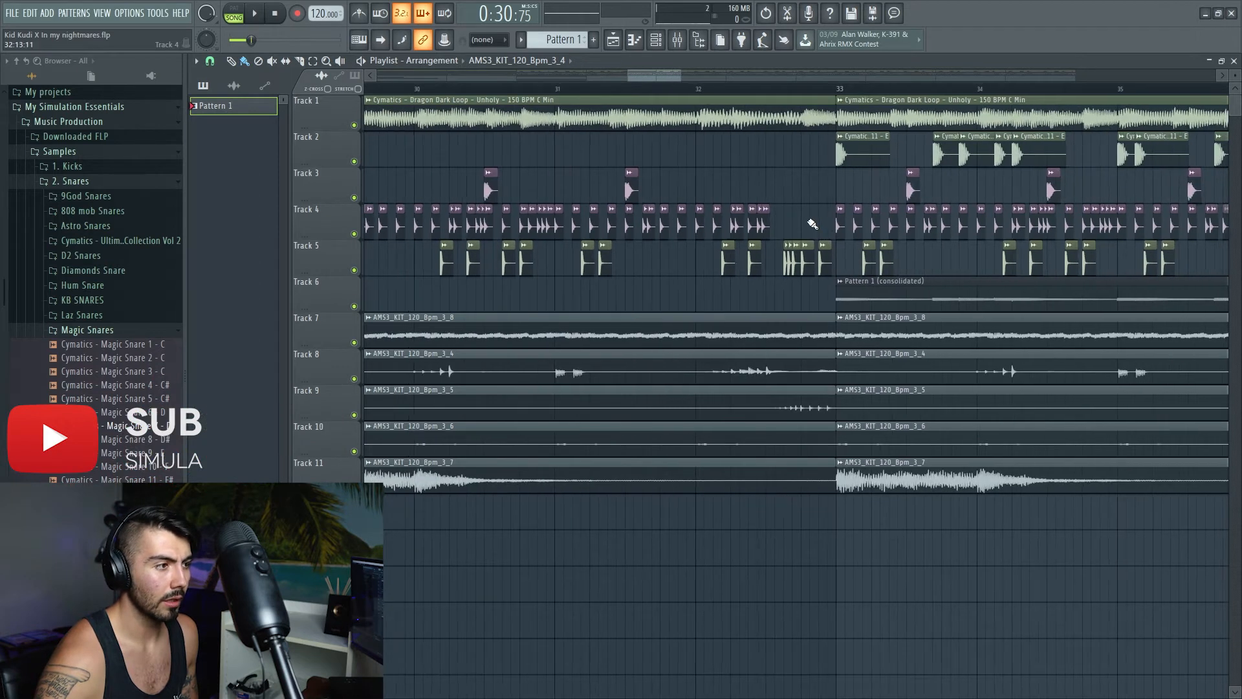
{"action": "scroll", "coordinate": [690, 182], "scroll_direction": "down", "scroll_amount": 1}
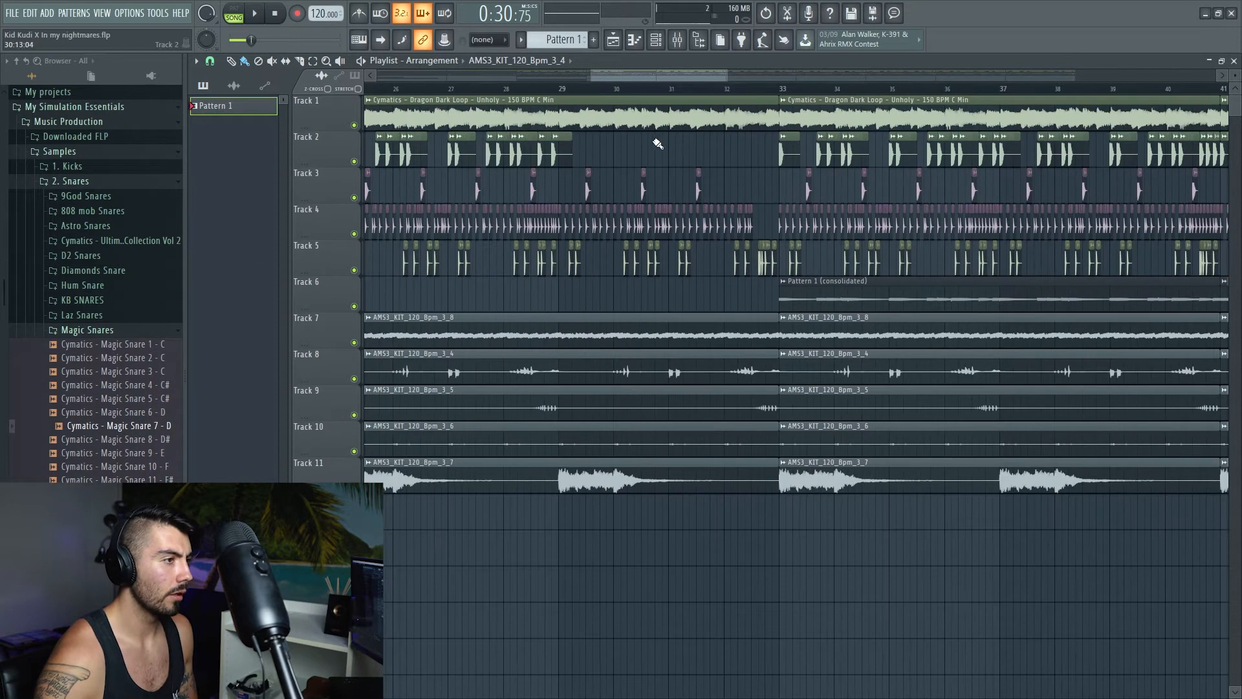
{"action": "scroll", "coordinate": [795, 216], "scroll_direction": "up", "scroll_amount": 6}
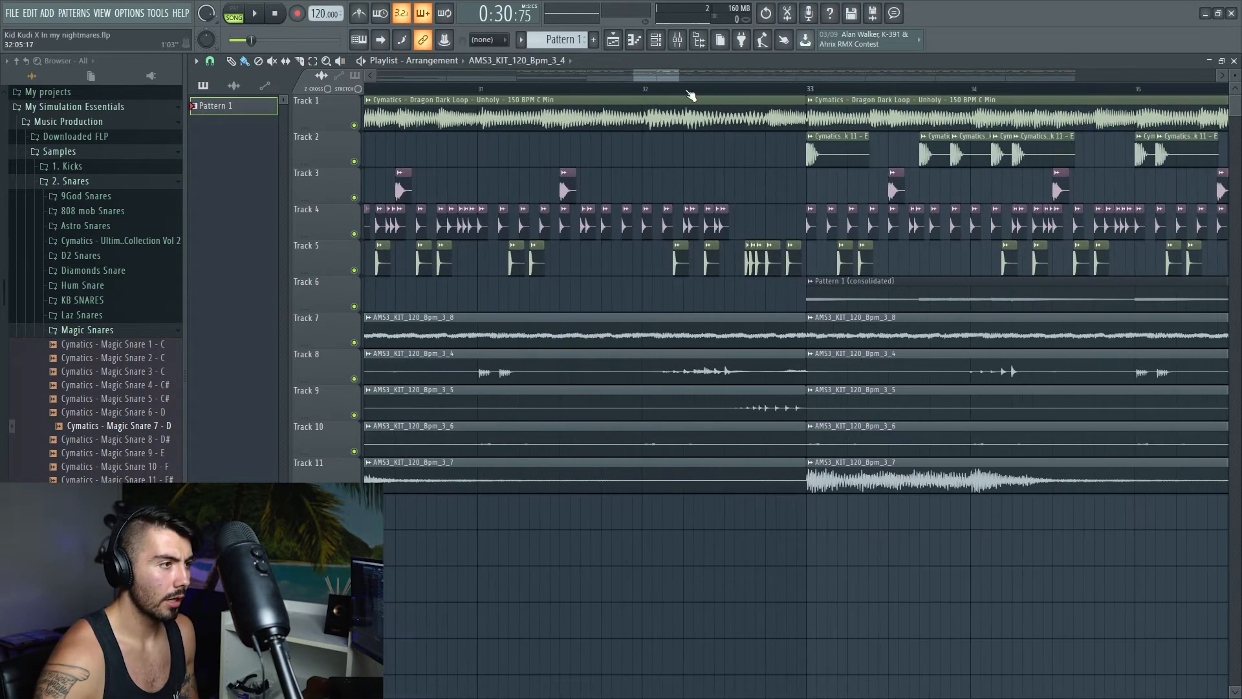
{"action": "key", "text": "space"}
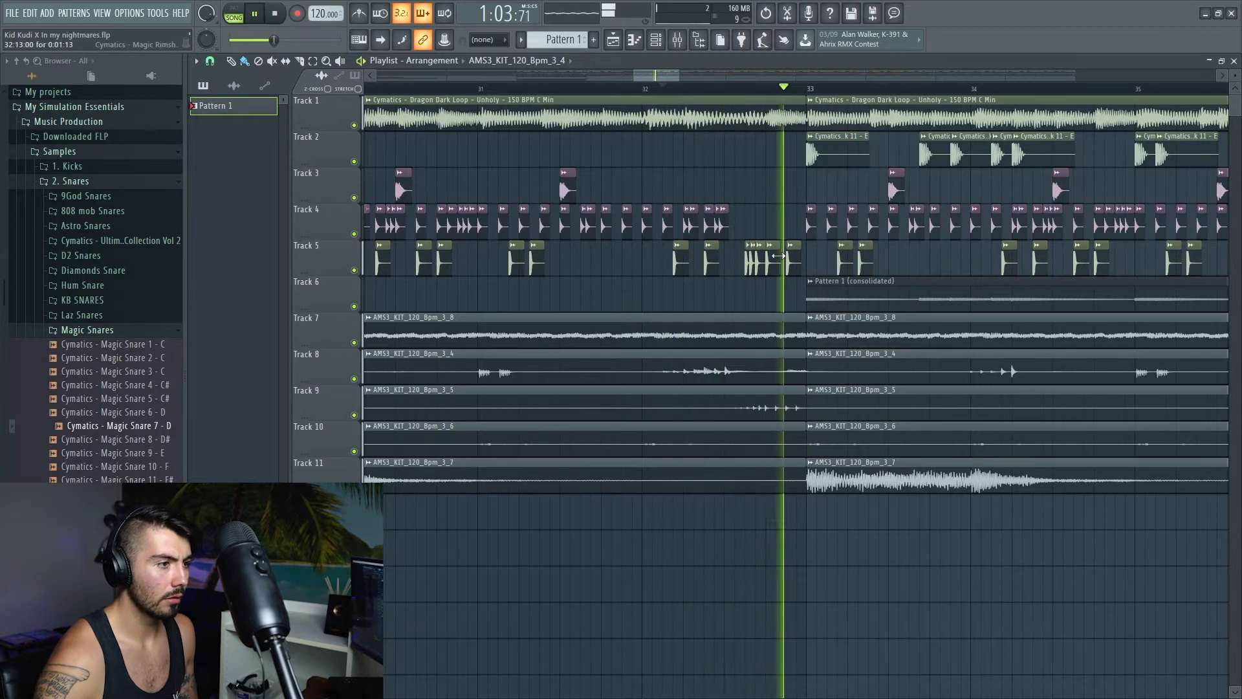
{"action": "key", "text": "space"}
Delete the clips on Tracks 7, 8, 9 and 11 spanning bars 33 to 41 and play back into bar 33
{"action": "scroll", "coordinate": [762, 300], "scroll_direction": "down", "scroll_amount": 8}
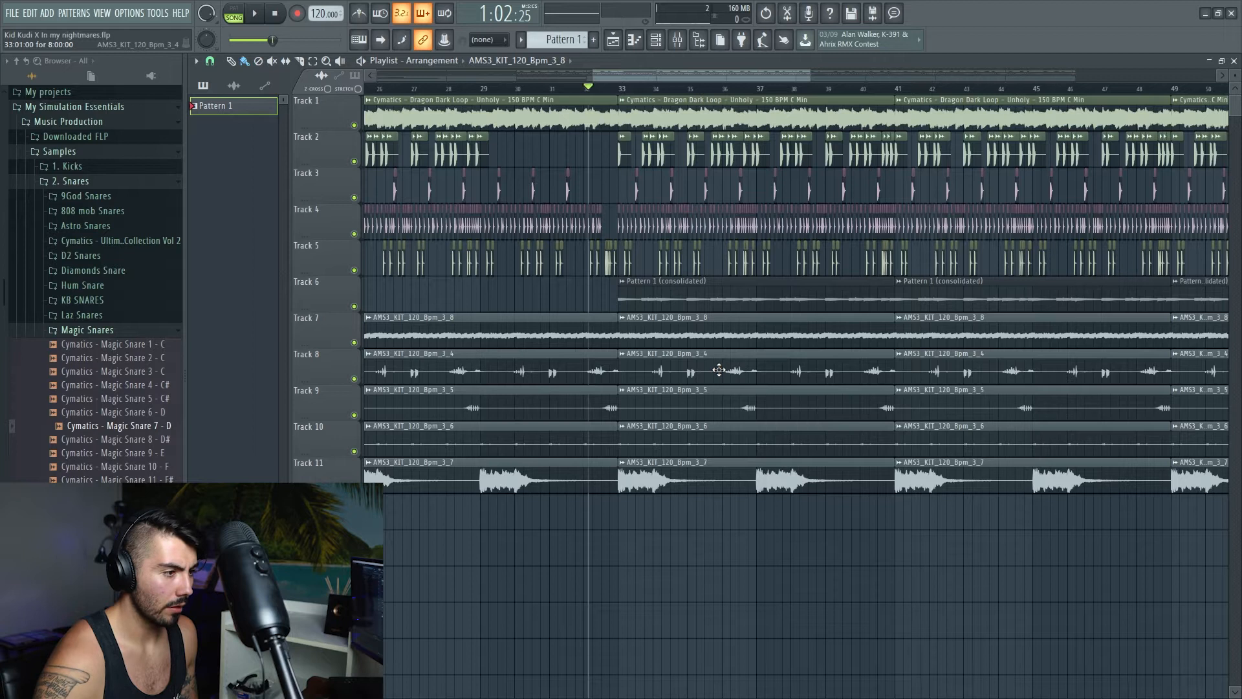
{"action": "right_click", "coordinate": [718, 369]}
{"action": "right_click", "coordinate": [721, 406]}
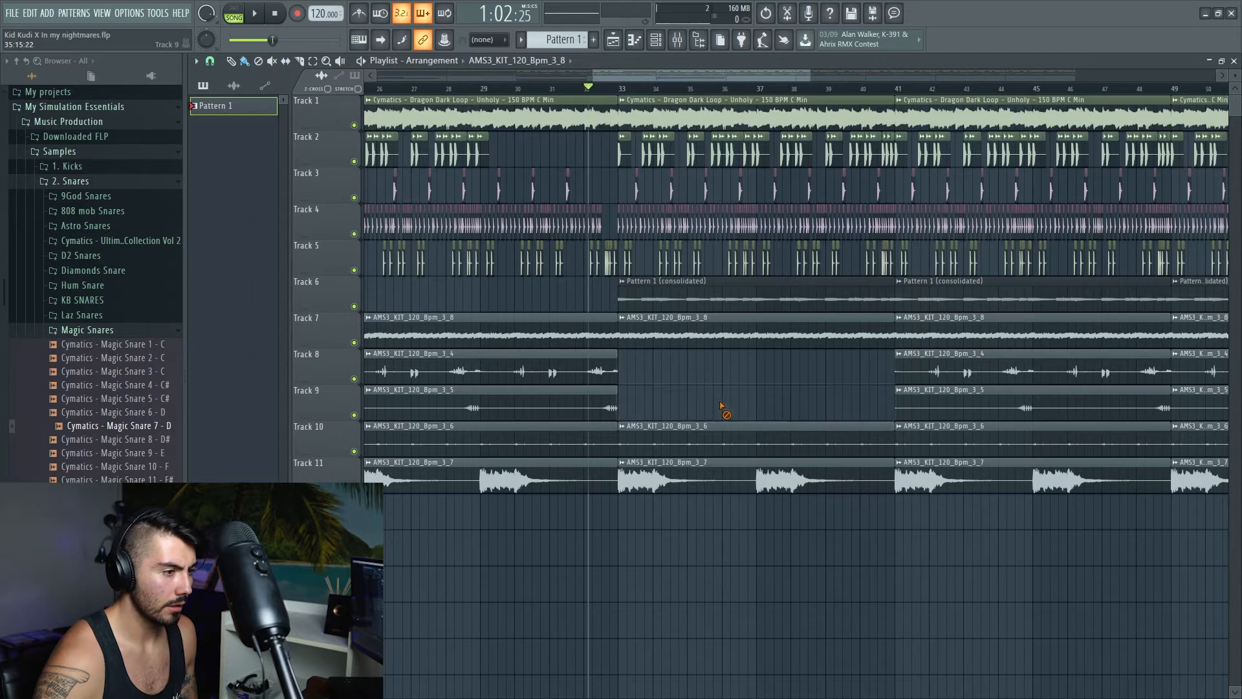
{"action": "right_click", "coordinate": [711, 483]}
{"action": "scroll", "coordinate": [680, 389], "scroll_direction": "up", "scroll_amount": 5}
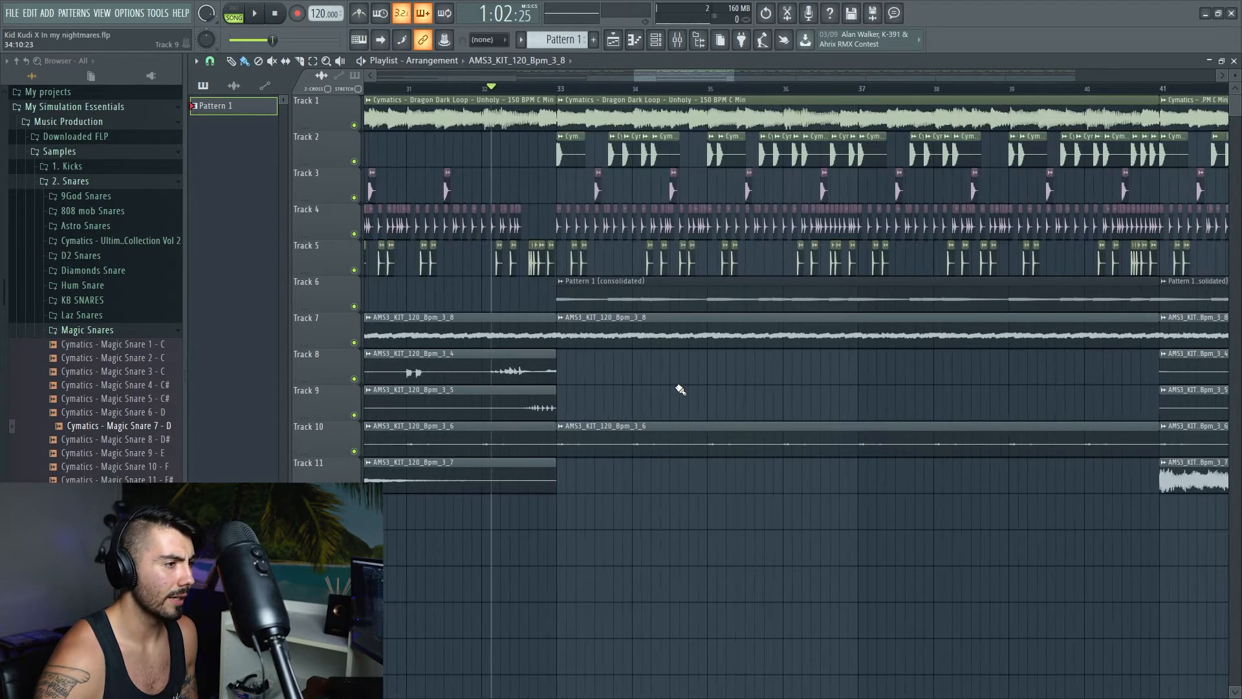
{"action": "scroll", "coordinate": [676, 387], "scroll_direction": "down", "scroll_amount": 3}
{"action": "right_click", "coordinate": [696, 338]}
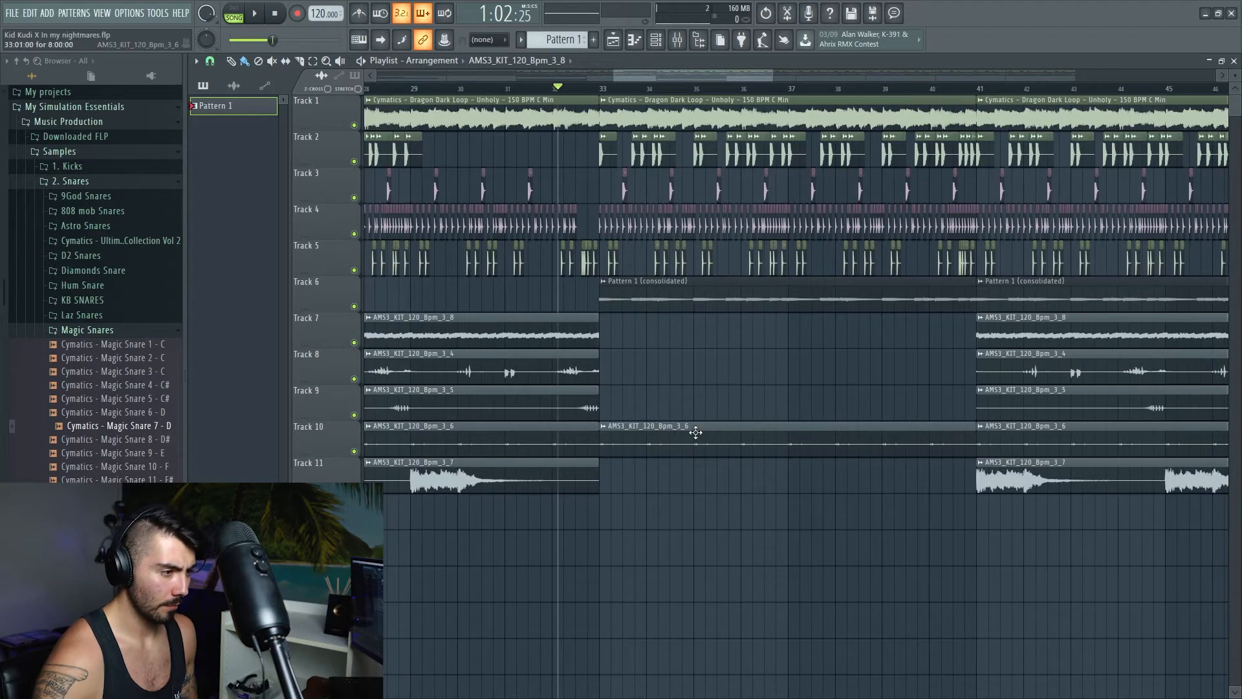
{"action": "key", "text": "space"}
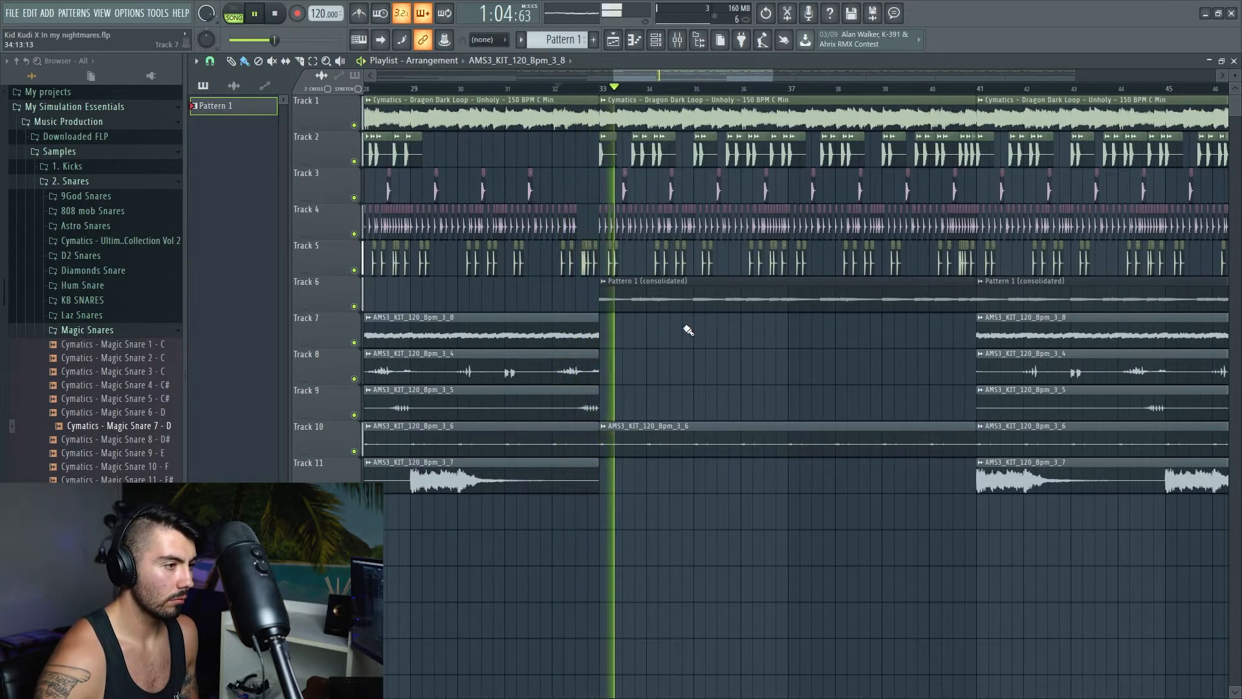
{"action": "scroll", "coordinate": [676, 344], "scroll_direction": "down", "scroll_amount": 2}
{"action": "scroll", "coordinate": [714, 345], "scroll_direction": "down", "scroll_amount": 2}
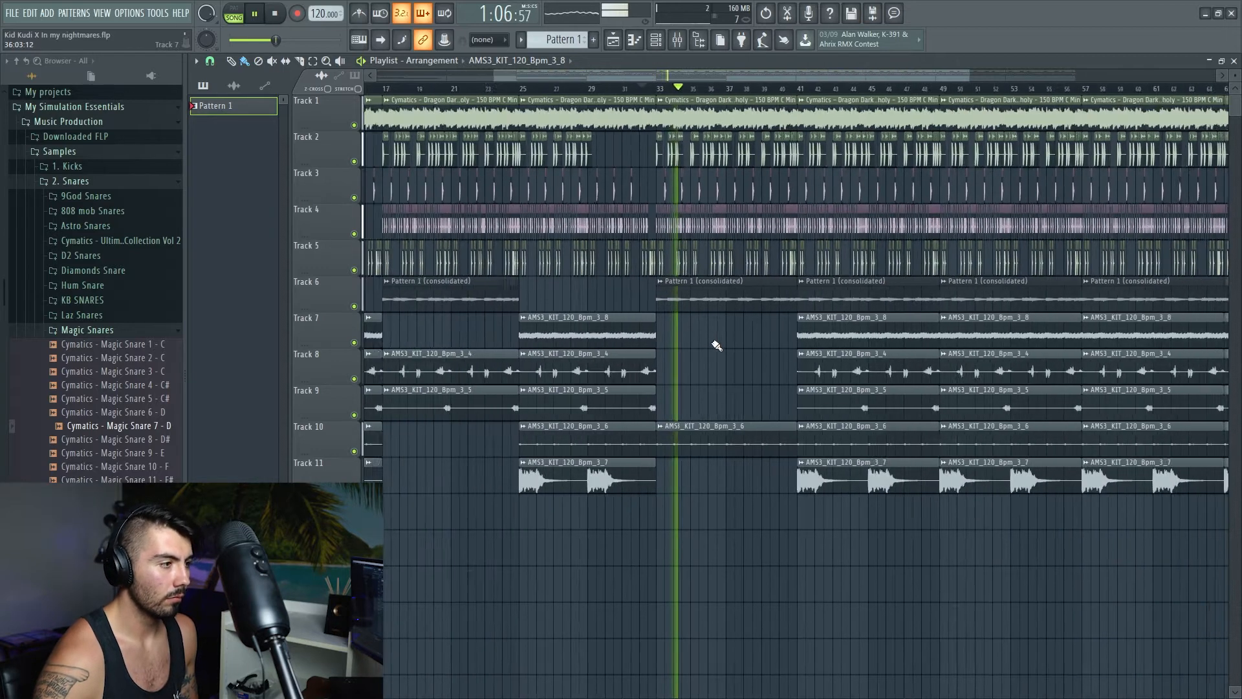
{"action": "key", "text": "space"}
Delete the Track 4 clips from bar 17 to the start of bar 20 and play back the transition into bar 17
{"action": "scroll", "coordinate": [696, 229], "scroll_direction": "up", "scroll_amount": 3}
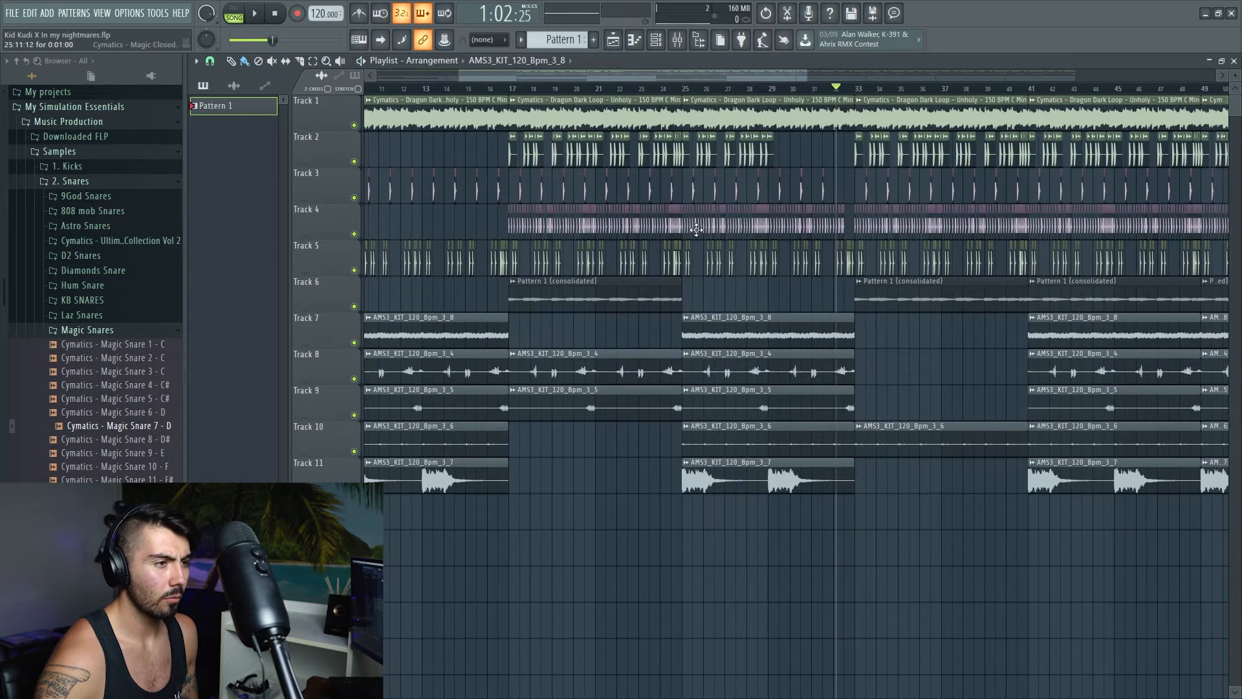
{"action": "scroll", "coordinate": [696, 229], "scroll_direction": "down", "scroll_amount": 2}
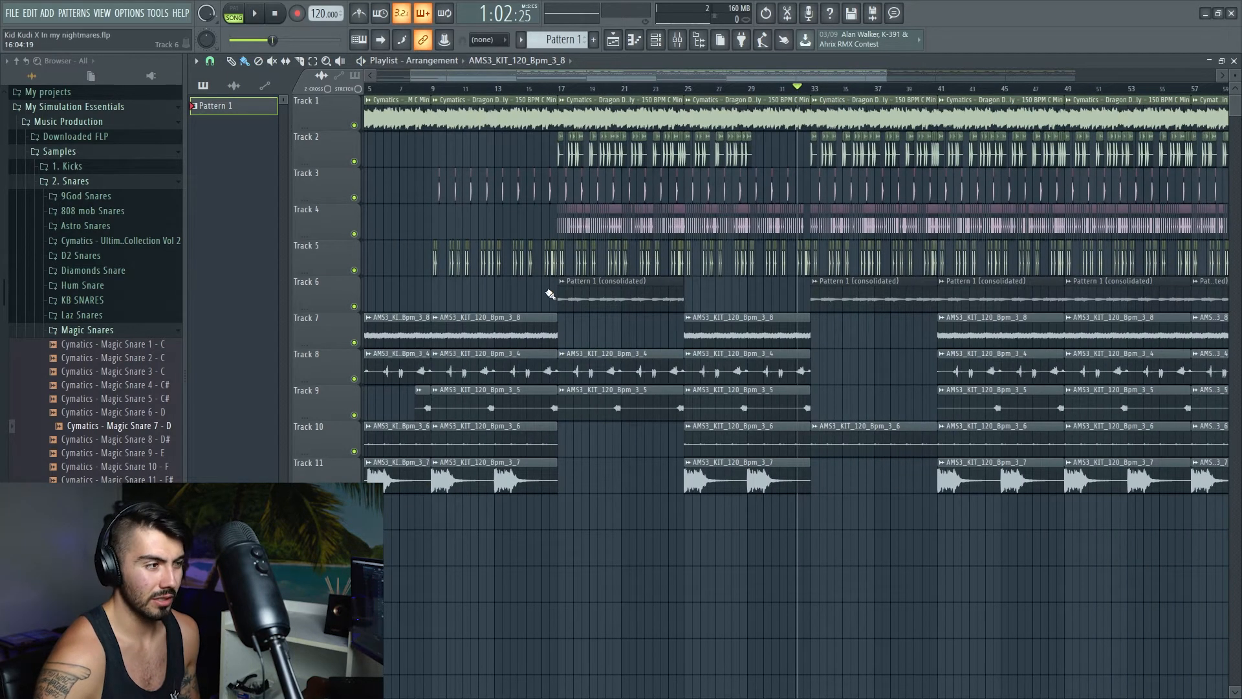
{"action": "scroll", "coordinate": [563, 285], "scroll_direction": "up", "scroll_amount": 5}
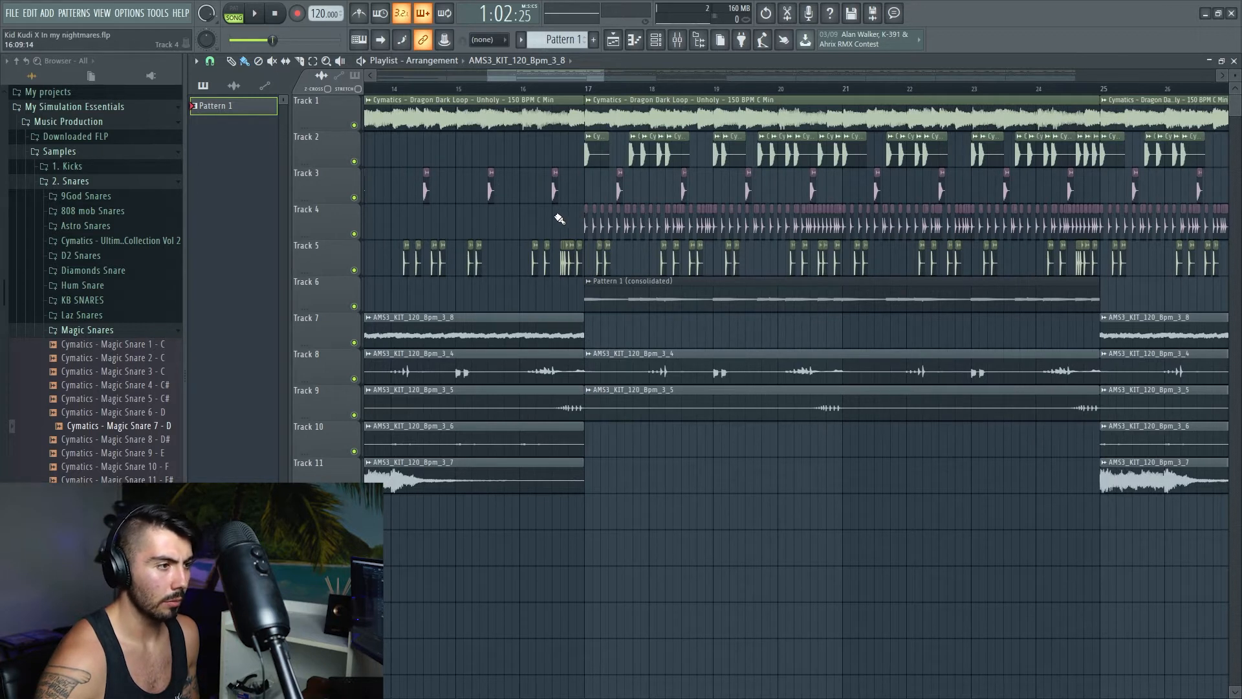
{"action": "left_click_drag", "start_coordinate": [641, 223], "coordinate": [760, 227]}
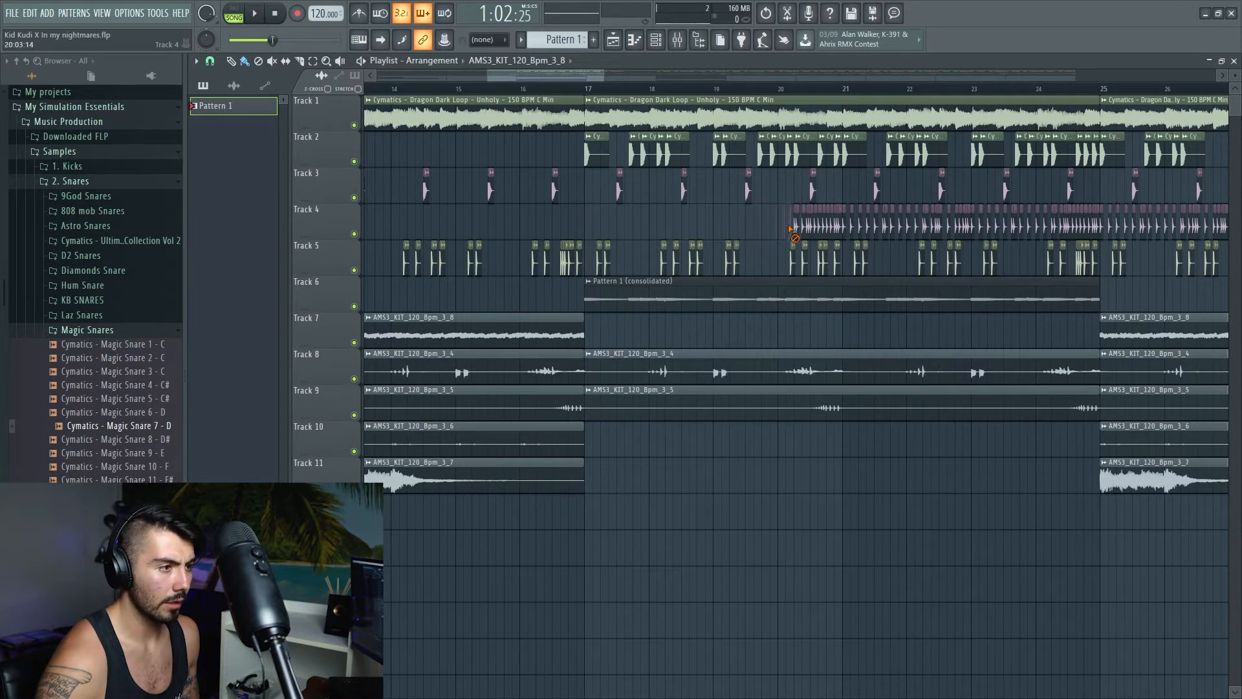
{"action": "left_click", "coordinate": [577, 94]}
{"action": "key", "text": "space"}
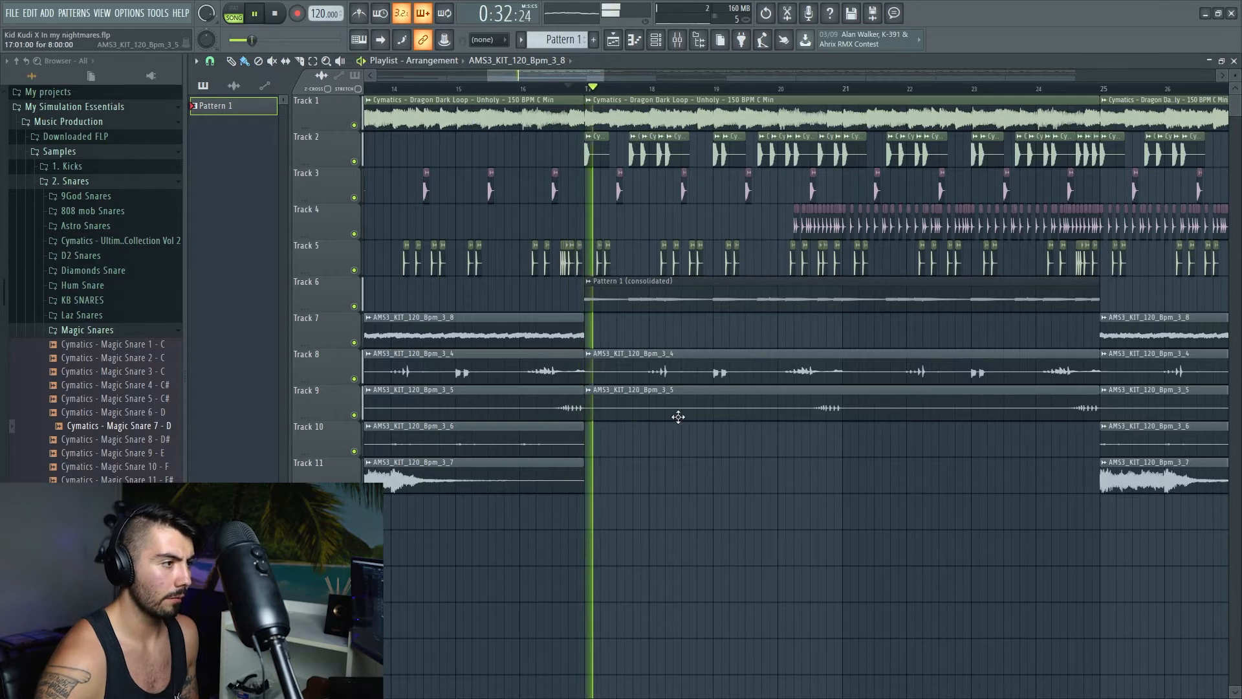
{"action": "scroll", "coordinate": [698, 465], "scroll_direction": "down", "scroll_amount": 2}
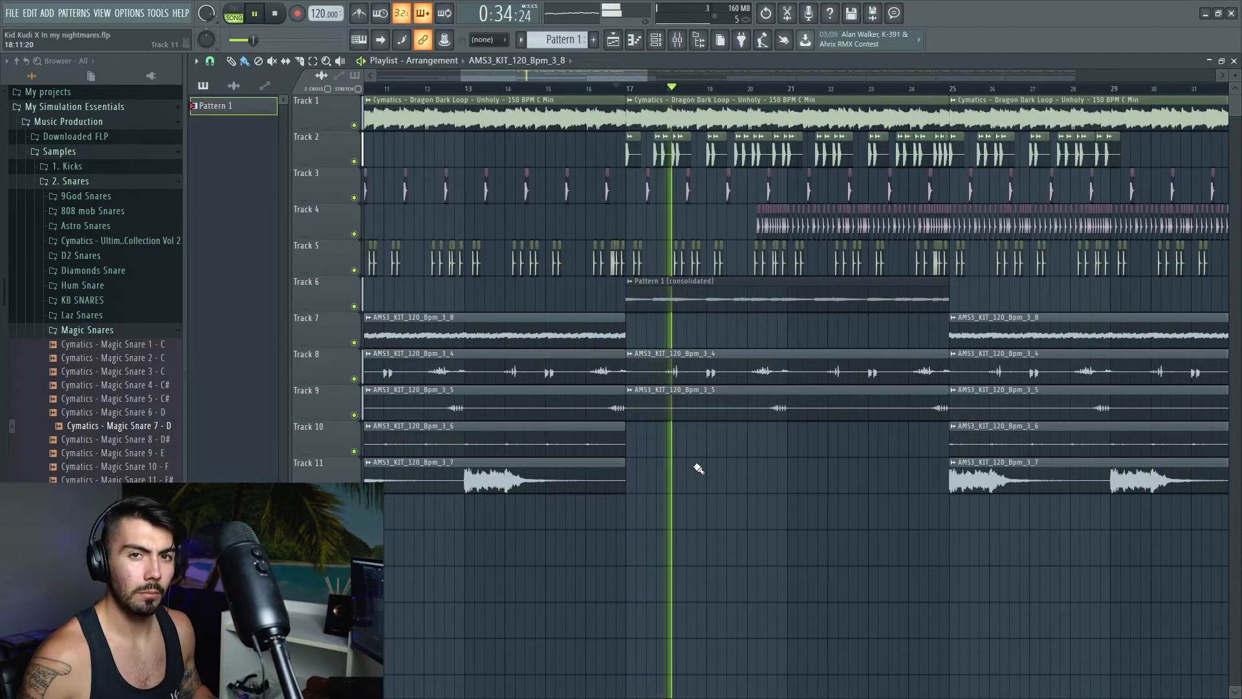
{"action": "scroll", "coordinate": [690, 467], "scroll_direction": "down", "scroll_amount": 2}
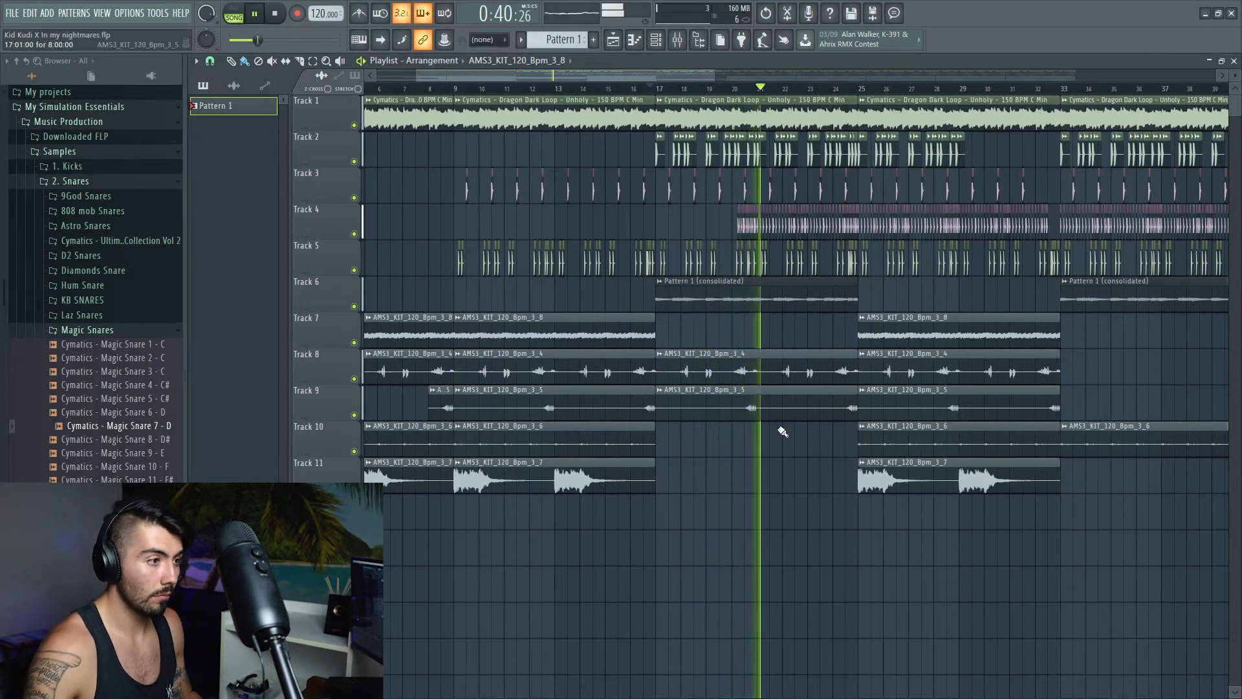
Delete further Track 4 clips up to the middle of bar 20 and play back their new entry point
{"action": "scroll", "coordinate": [779, 457], "scroll_direction": "up", "scroll_amount": 5}
{"action": "key", "text": "space"}
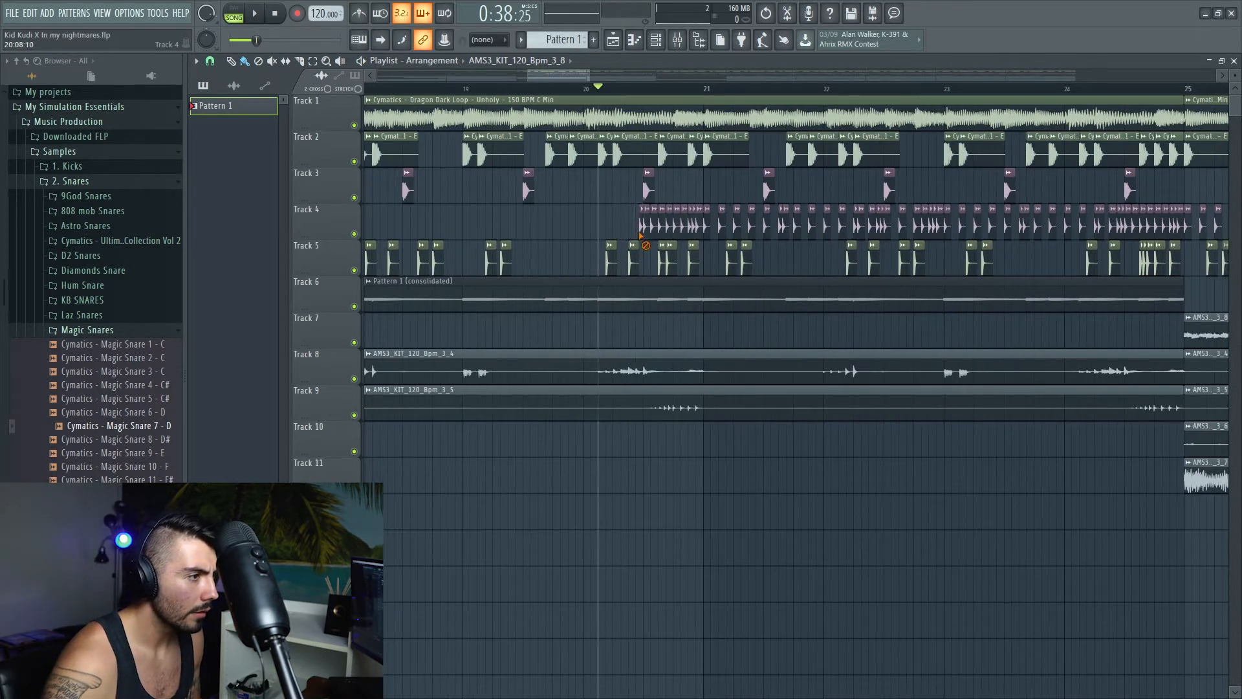
{"action": "key", "text": "space"}
{"action": "scroll", "coordinate": [683, 535], "scroll_direction": "down", "scroll_amount": 2}
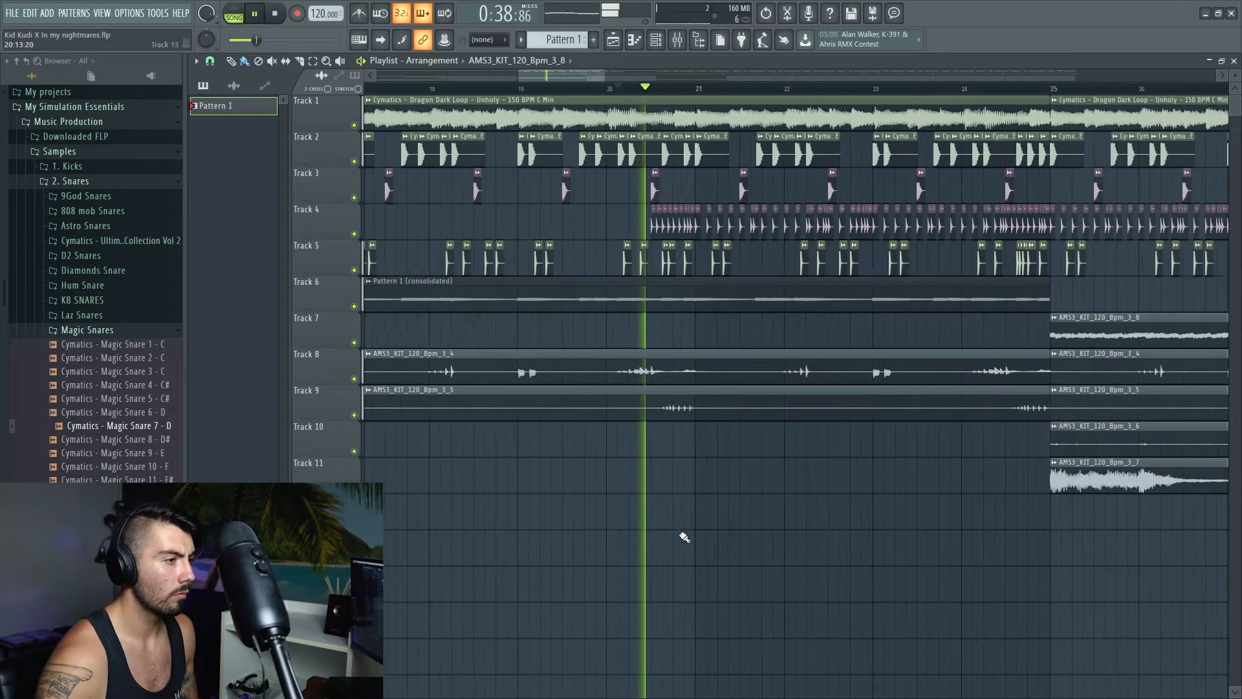
{"action": "scroll", "coordinate": [718, 511], "scroll_direction": "down", "scroll_amount": 6}
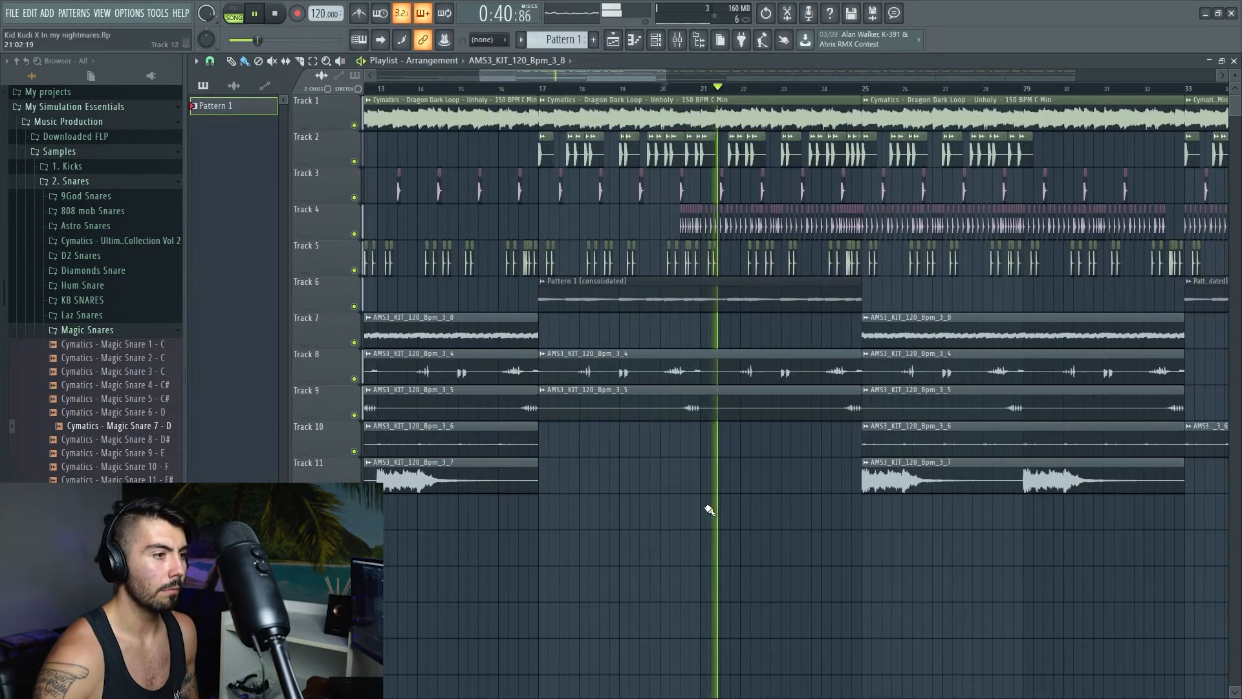
Listen through the arrangement from bar 21 to bar 33 and review the sections that follow
{"action": "scroll", "coordinate": [734, 519], "scroll_direction": "up", "scroll_amount": 5}
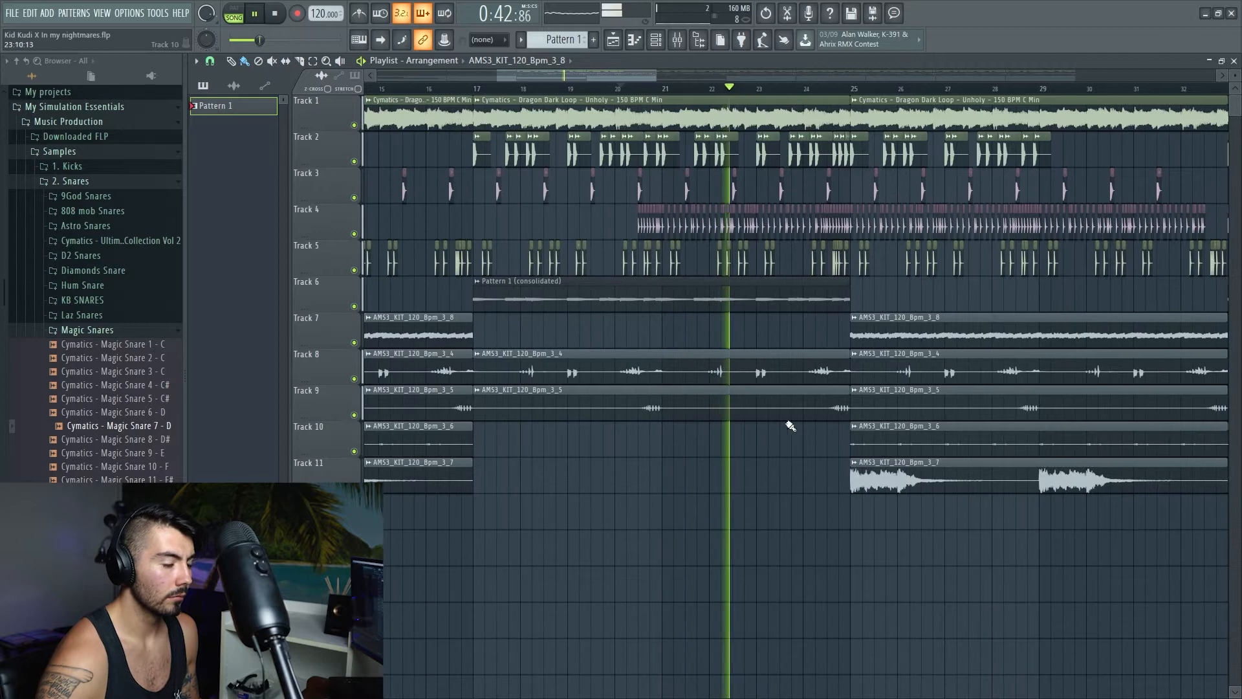
{"action": "scroll", "coordinate": [785, 518], "scroll_direction": "down", "scroll_amount": 5}
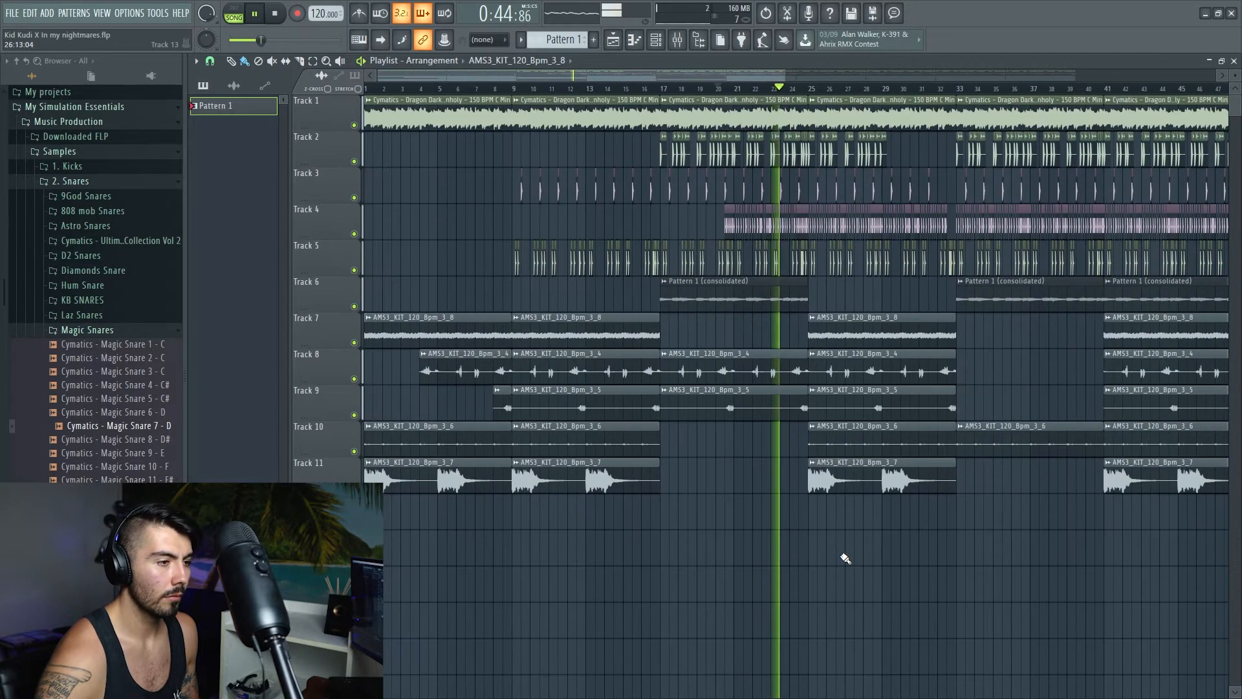
{"action": "scroll", "coordinate": [858, 554], "scroll_direction": "up", "scroll_amount": 3}
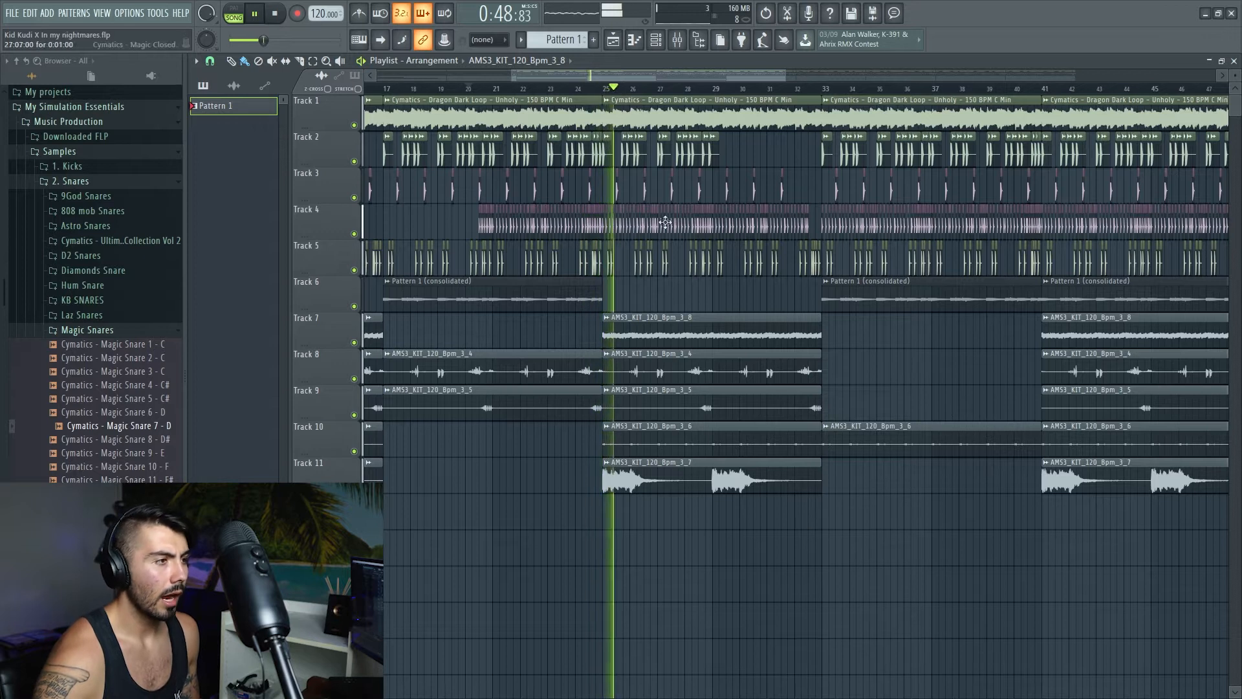
{"action": "left_click_drag", "start_coordinate": [647, 72], "coordinate": [708, 76]}
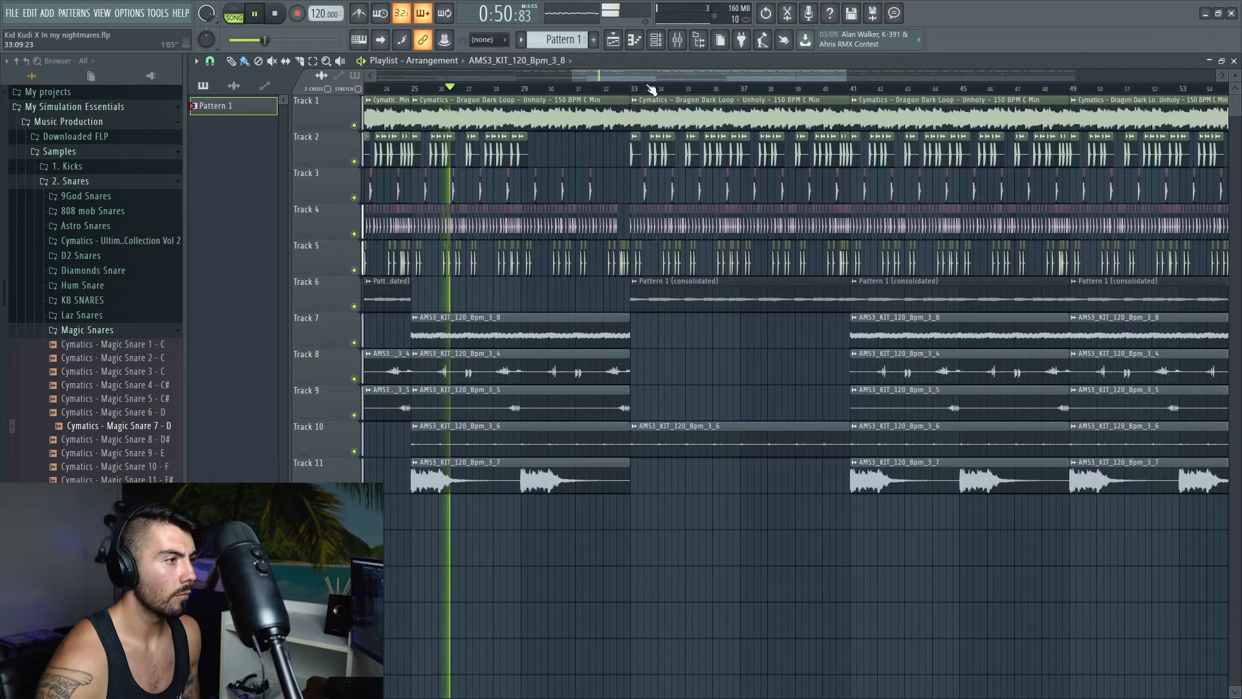
{"action": "scroll", "coordinate": [728, 546], "scroll_direction": "down", "scroll_amount": 3}
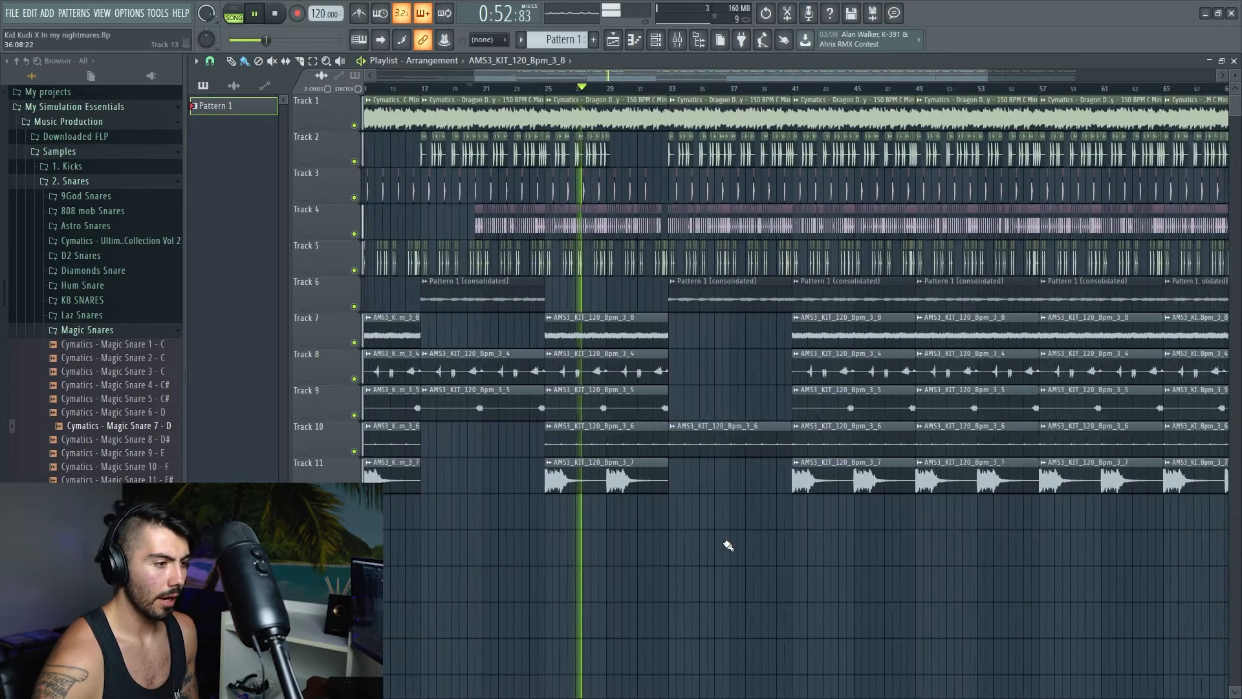
{"action": "scroll", "coordinate": [727, 545], "scroll_direction": "down", "scroll_amount": 3}
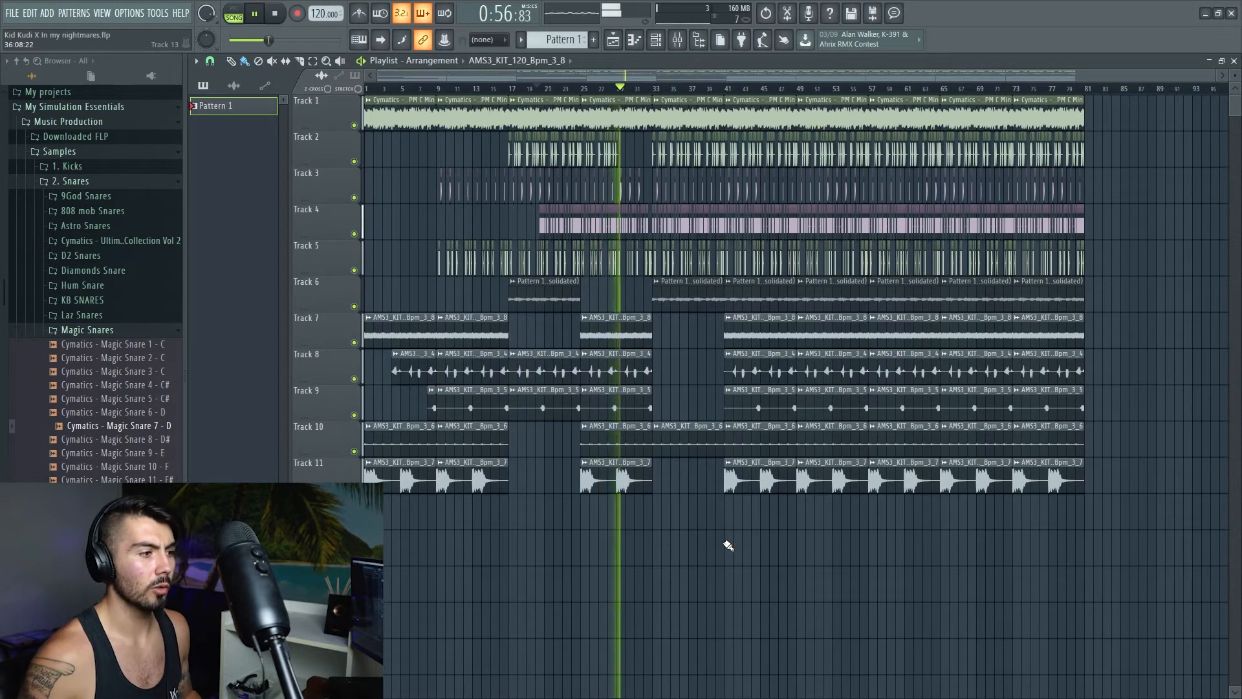
{"action": "scroll", "coordinate": [696, 555], "scroll_direction": "up", "scroll_amount": 3}
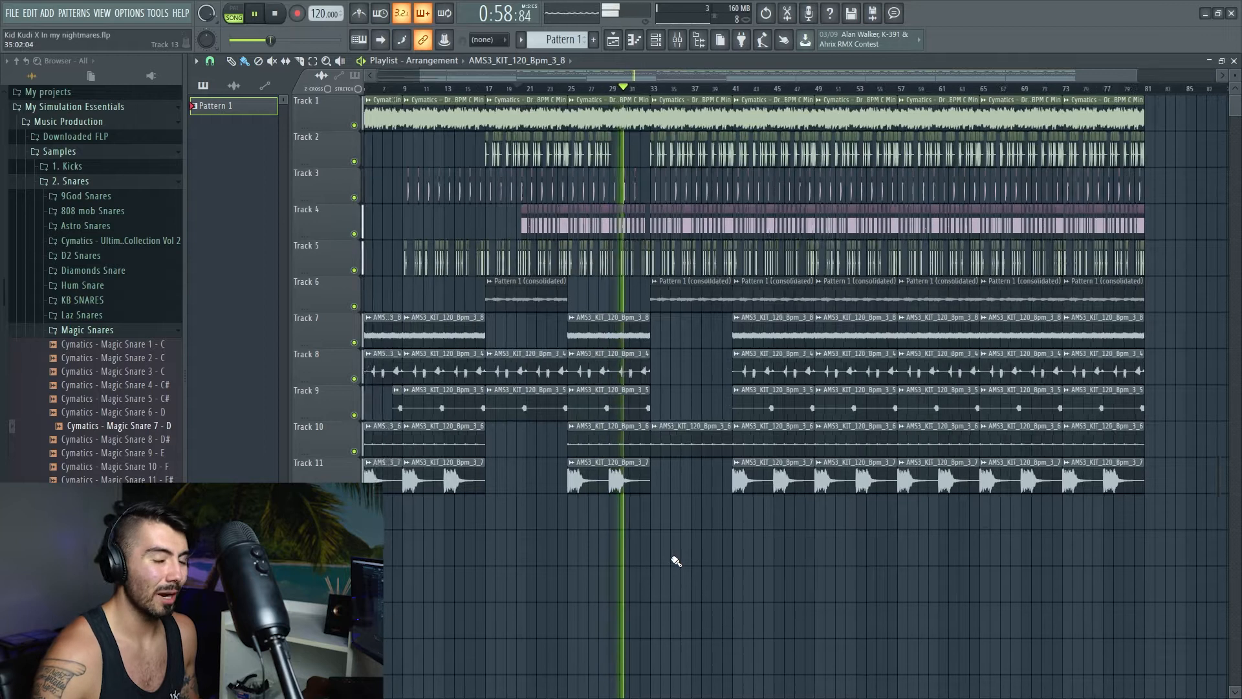
{"action": "scroll", "coordinate": [705, 557], "scroll_direction": "up", "scroll_amount": 3}
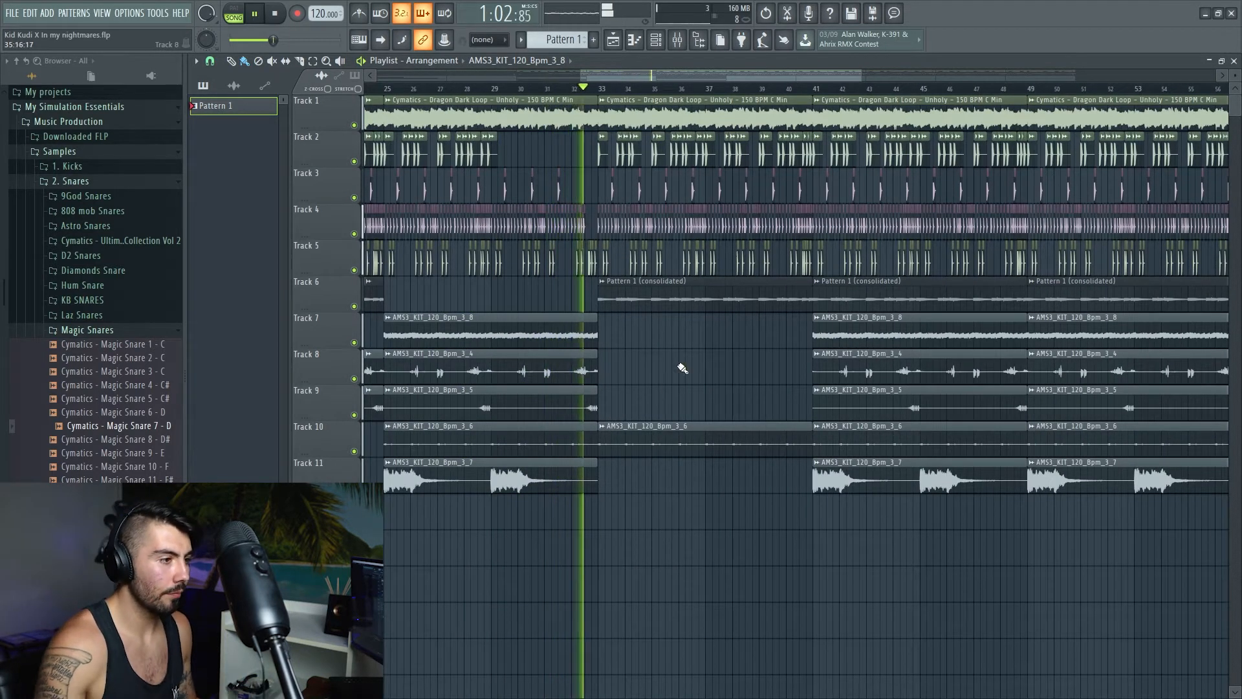
{"action": "scroll", "coordinate": [667, 379], "scroll_direction": "down", "scroll_amount": 6}
{"action": "key", "text": "space"}
Move all clips from bar 33 onward four bars later and fill the Track 1 gap with the Dragon Dark Loop
{"action": "scroll", "coordinate": [698, 499], "scroll_direction": "up", "scroll_amount": 3}
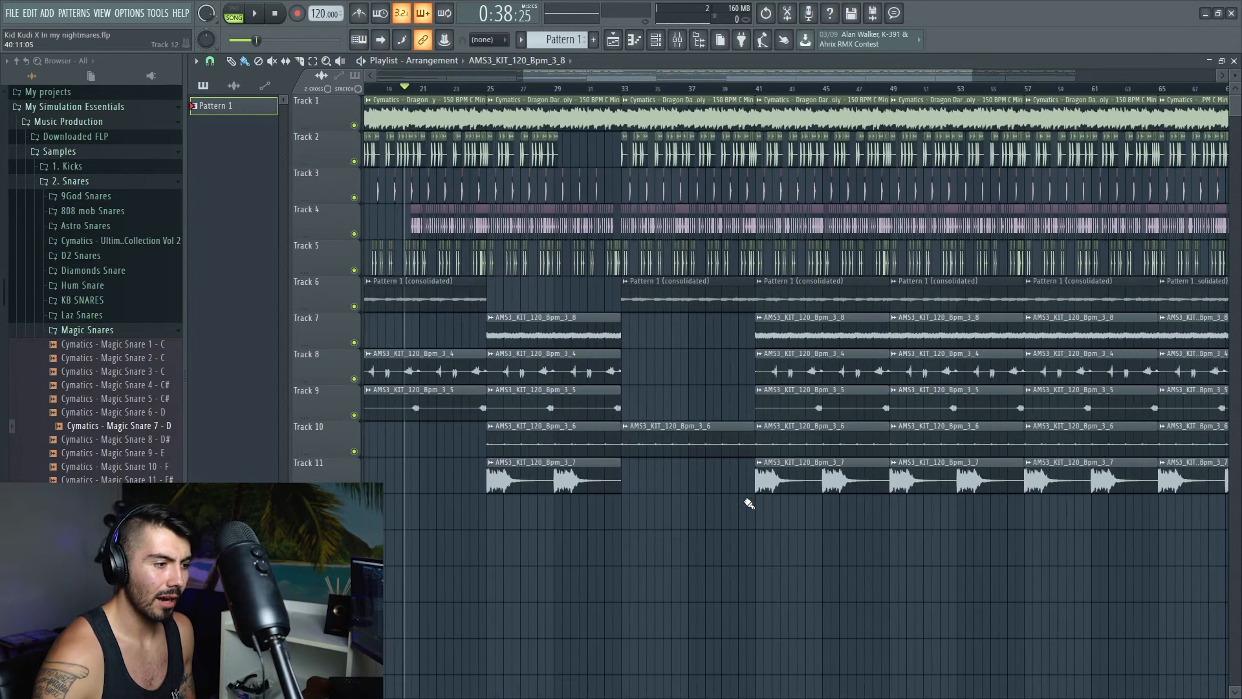
{"action": "scroll", "coordinate": [757, 511], "scroll_direction": "down", "scroll_amount": 3}
{"action": "left_click_drag", "start_coordinate": [1168, 529], "coordinate": [656, 123]}
{"action": "scroll", "coordinate": [638, 209], "scroll_direction": "up", "scroll_amount": 5}
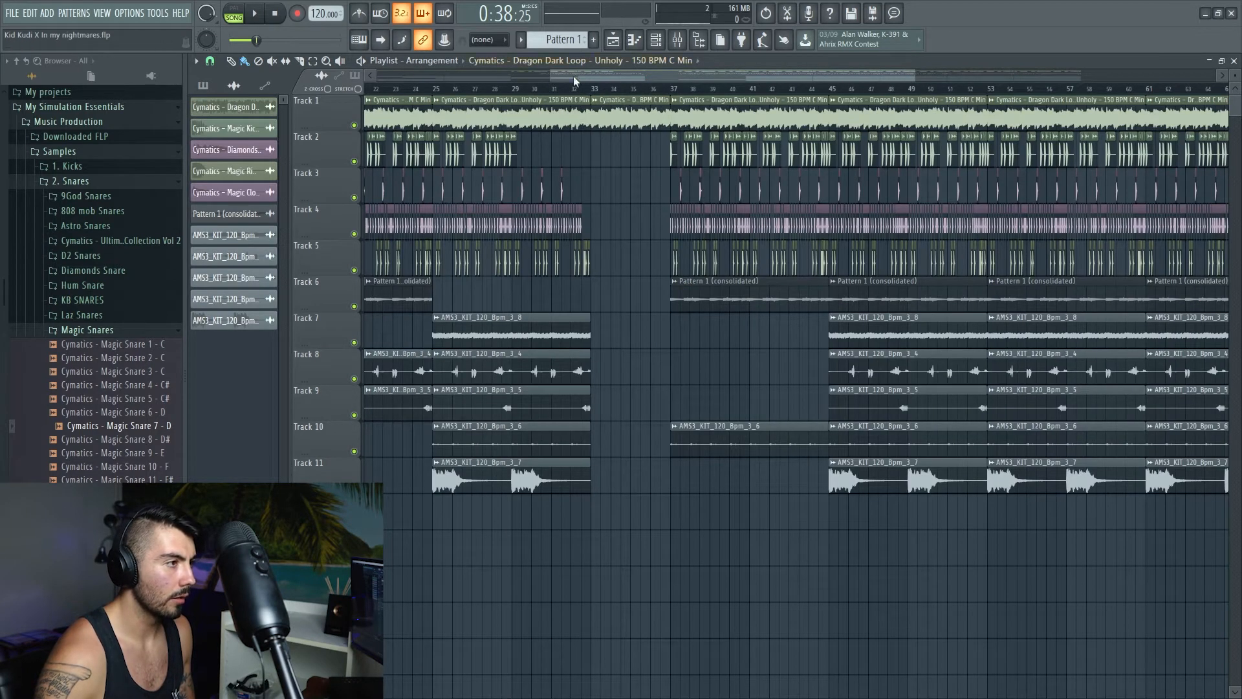
Fill bars 33 to 37 with trimmed copies of the Track 8, Track 10 and Track 11 clips and play back the break
{"action": "left_click_drag", "start_coordinate": [501, 434], "coordinate": [571, 434]}
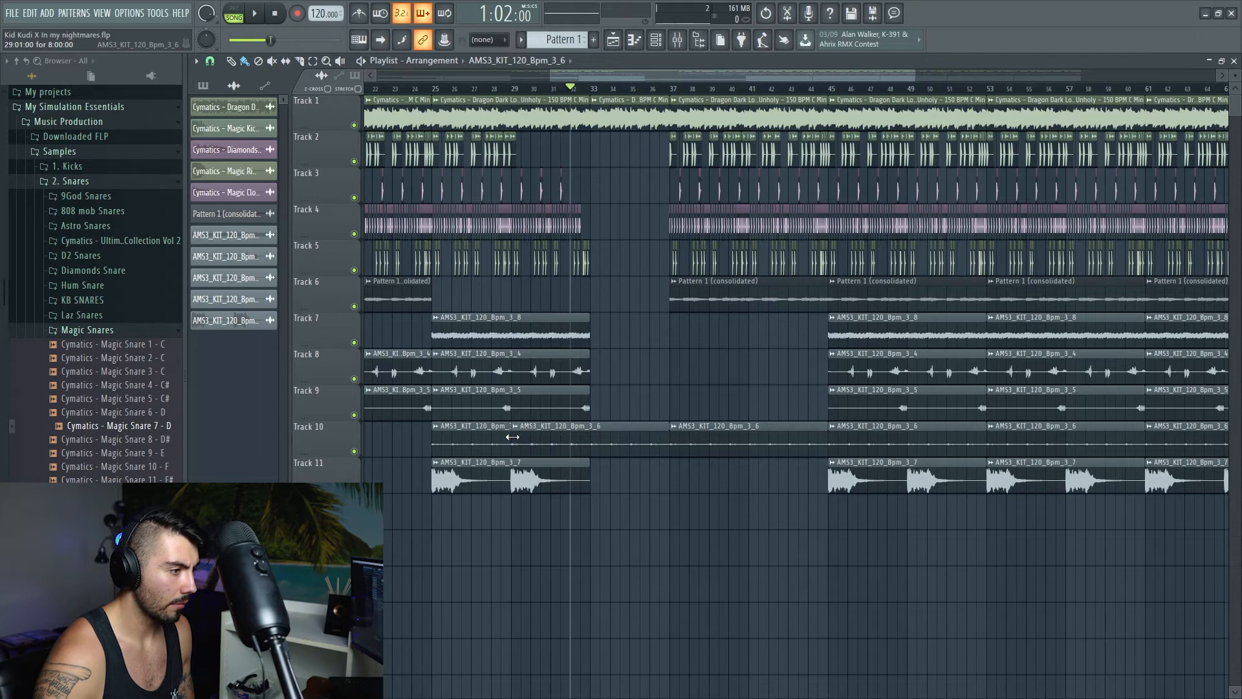
{"action": "scroll", "coordinate": [618, 371], "scroll_direction": "up", "scroll_amount": 4}
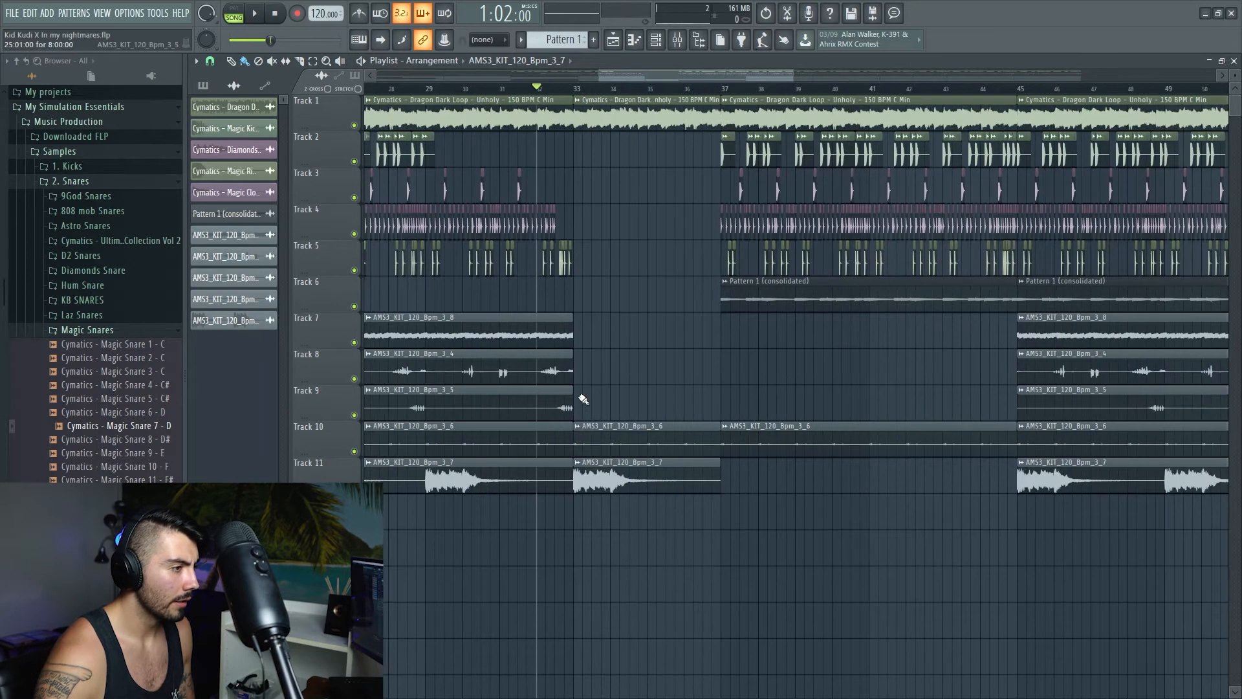
{"action": "scroll", "coordinate": [598, 392], "scroll_direction": "down", "scroll_amount": 3}
{"action": "left_click_drag", "start_coordinate": [520, 371], "coordinate": [690, 368]}
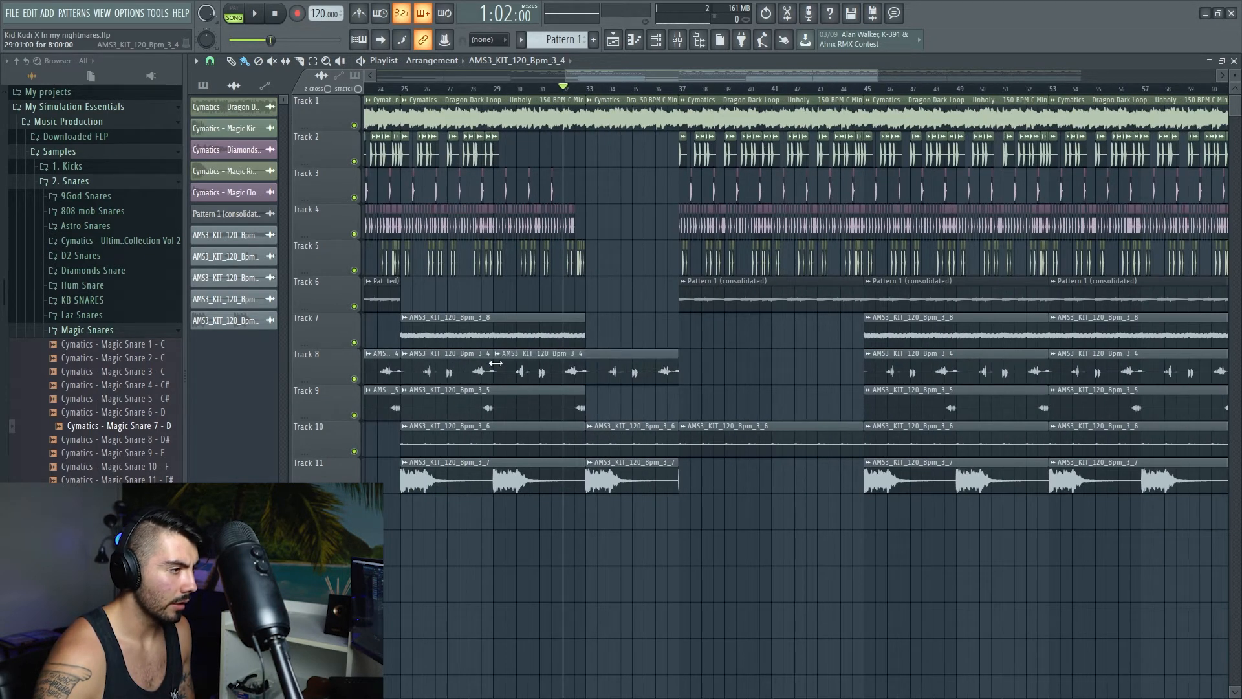
{"action": "key", "text": "space"}
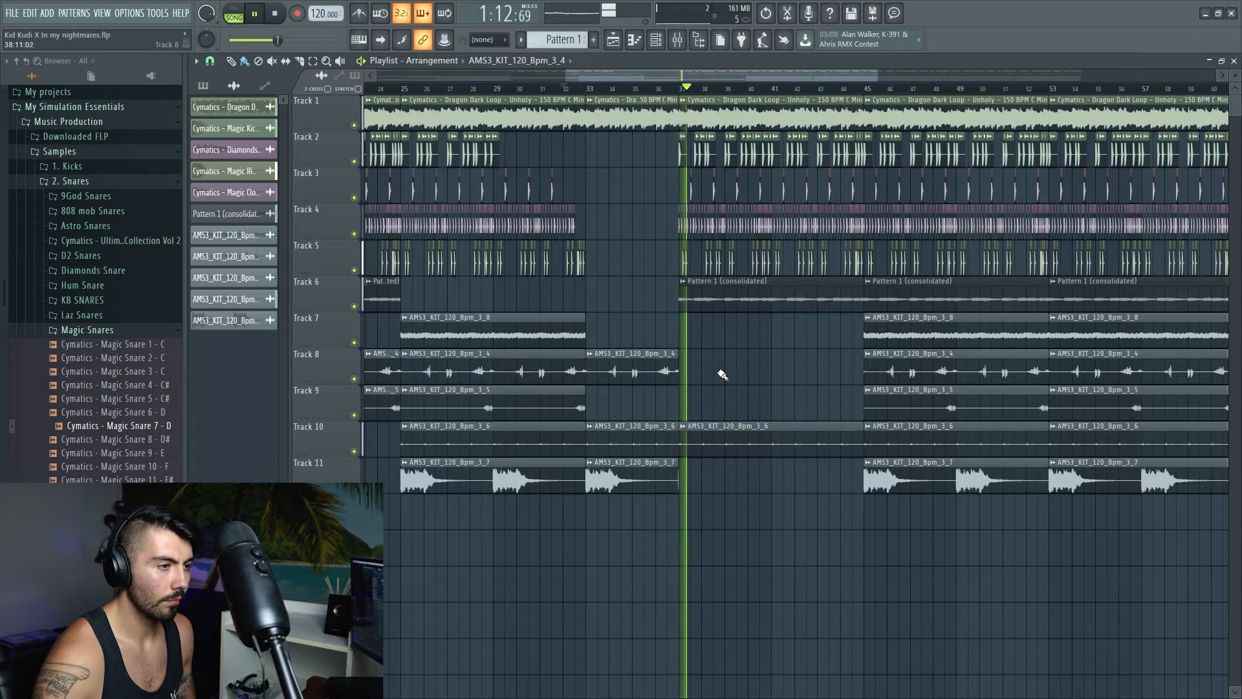
Remove the Track 8, Track 9 and Track 11 clips from bar 45 to bar 53
{"action": "scroll", "coordinate": [720, 371], "scroll_direction": "down", "scroll_amount": 5}
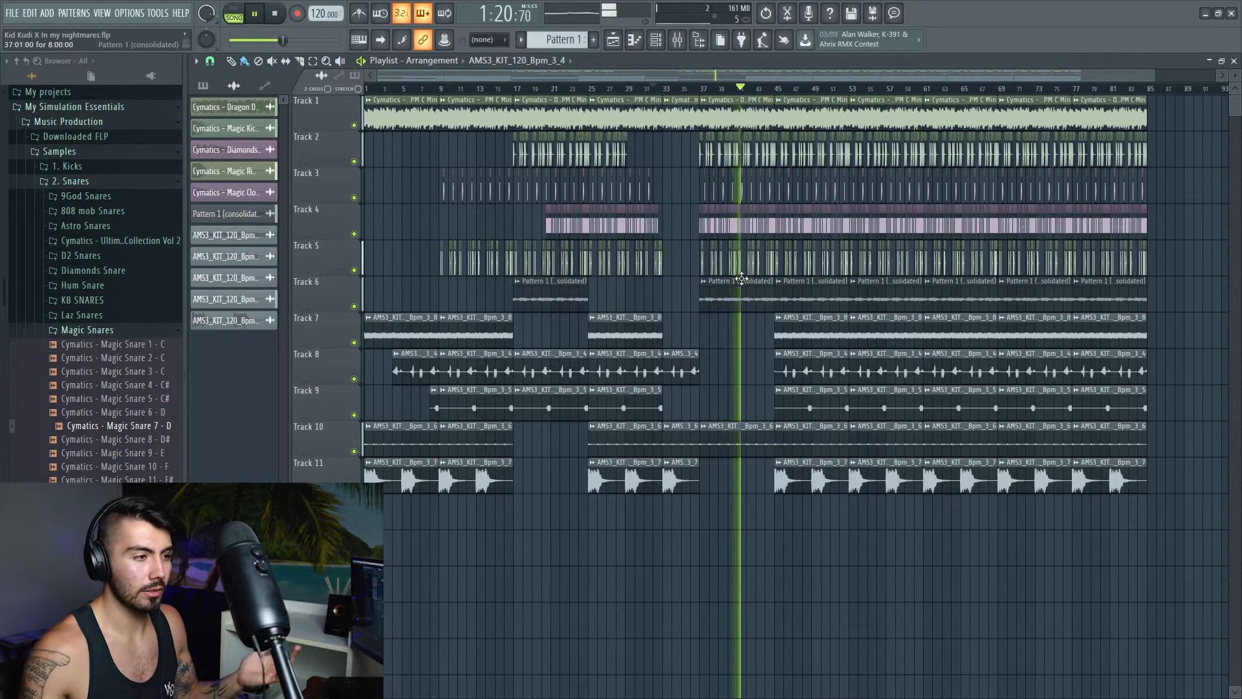
{"action": "scroll", "coordinate": [810, 344], "scroll_direction": "up", "scroll_amount": 4}
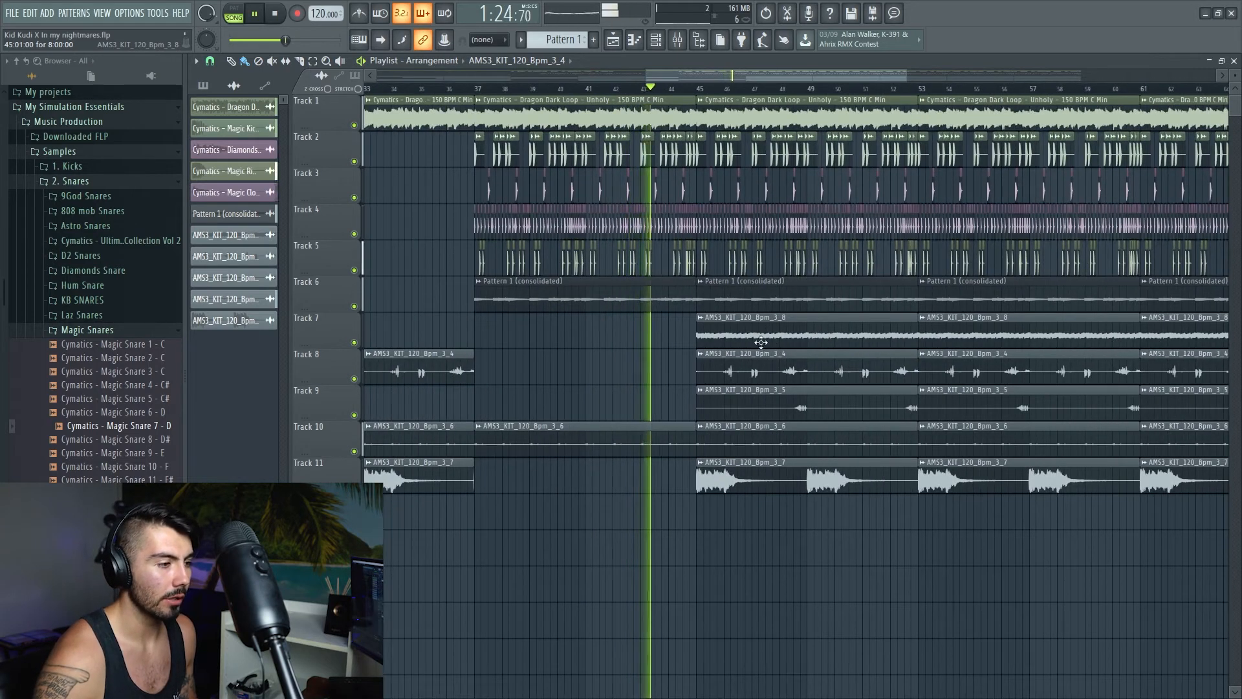
{"action": "scroll", "coordinate": [817, 367], "scroll_direction": "down", "scroll_amount": 3}
{"action": "scroll", "coordinate": [817, 367], "scroll_direction": "up", "scroll_amount": 1}
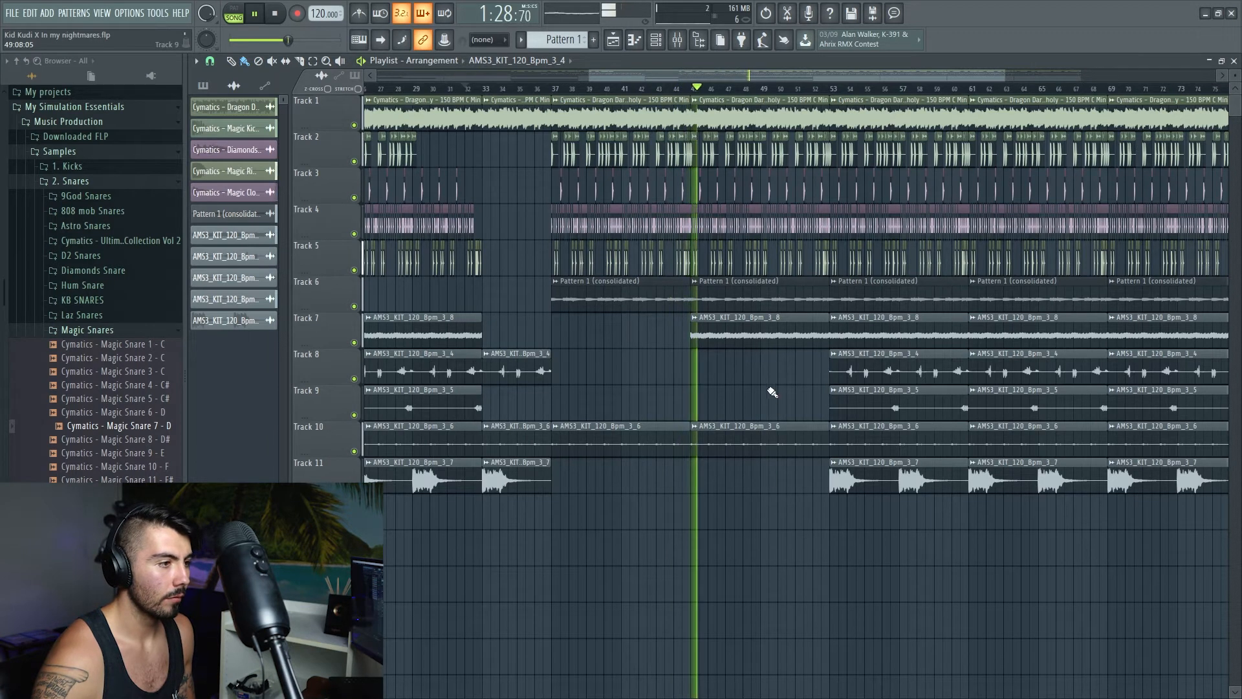
{"action": "scroll", "coordinate": [770, 394], "scroll_direction": "down", "scroll_amount": 2}
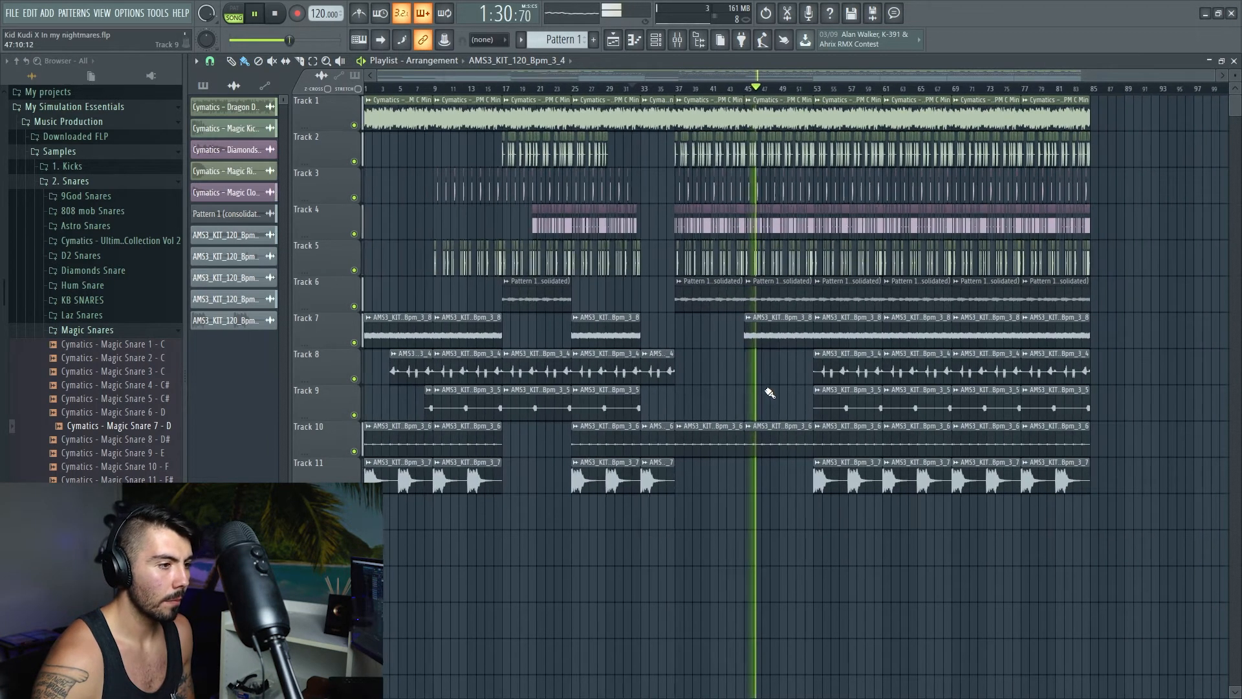
Delete all clips on every track from bar 53 onward and stop playback
{"action": "scroll", "coordinate": [770, 393], "scroll_direction": "down", "scroll_amount": 1}
{"action": "left_click_drag", "start_coordinate": [1149, 521], "coordinate": [787, 97]}
{"action": "scroll", "coordinate": [801, 177], "scroll_direction": "up", "scroll_amount": 2}
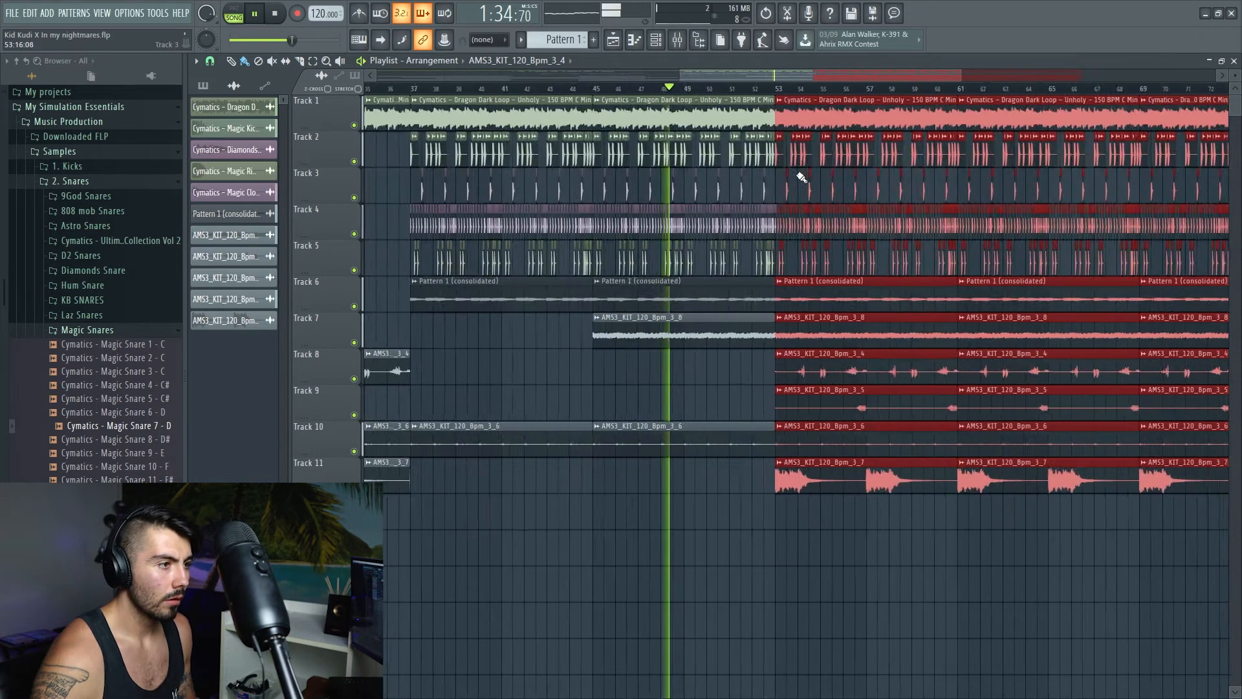
{"action": "scroll", "coordinate": [801, 178], "scroll_direction": "up", "scroll_amount": 1}
{"action": "scroll", "coordinate": [777, 281], "scroll_direction": "up", "scroll_amount": 1}
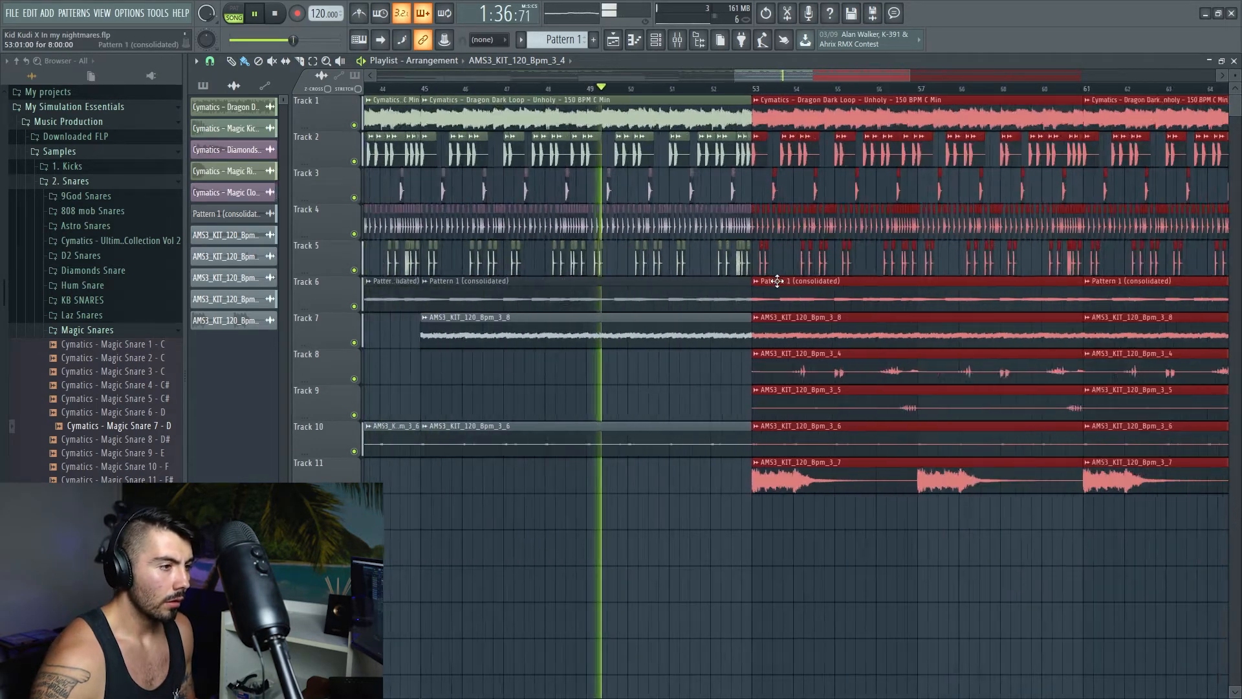
{"action": "scroll", "coordinate": [777, 281], "scroll_direction": "down", "scroll_amount": 3}
{"action": "key", "text": "Delete"}
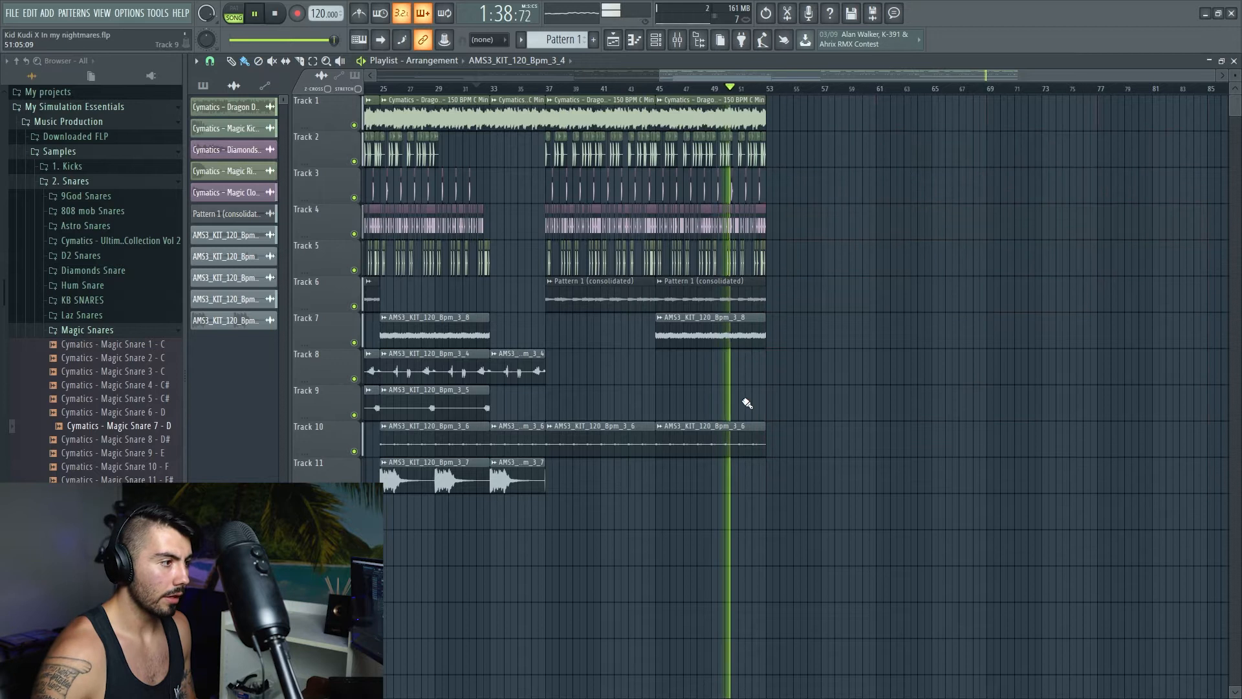
{"action": "scroll", "coordinate": [748, 403], "scroll_direction": "down", "scroll_amount": 2}
{"action": "key", "text": "space"}
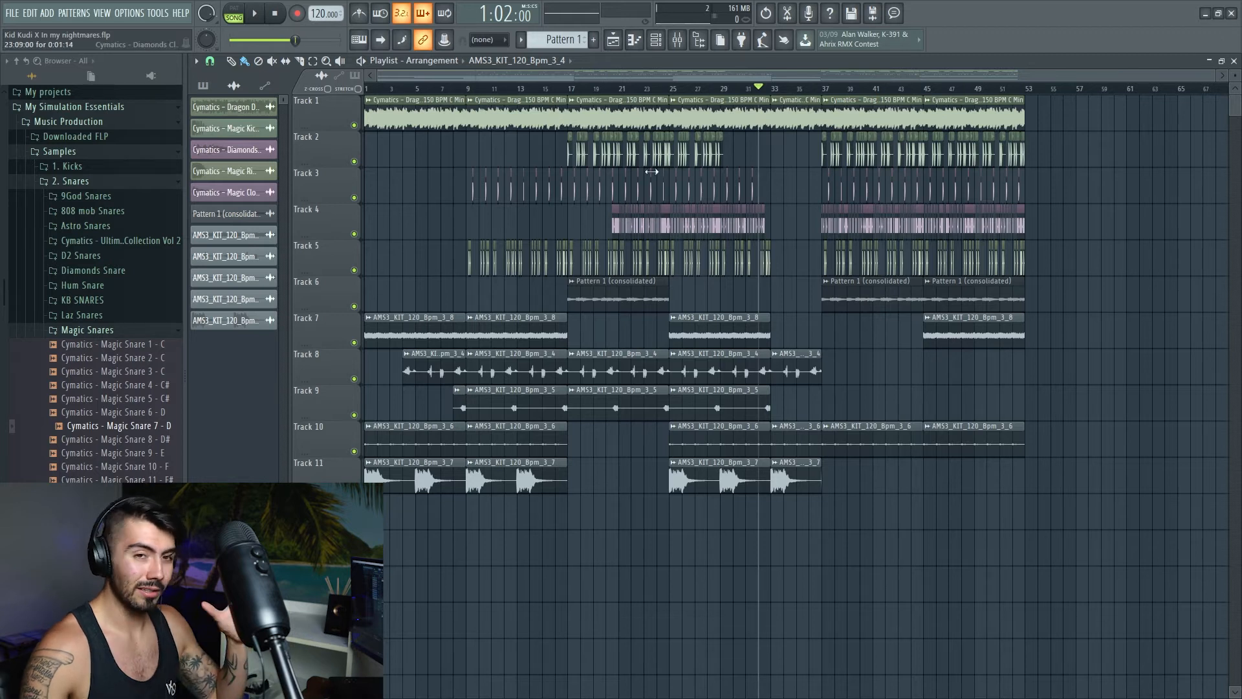
Play back the section from bar 37 past bar 41 and examine its drum clips up close
{"action": "scroll", "coordinate": [653, 168], "scroll_direction": "up", "scroll_amount": 3}
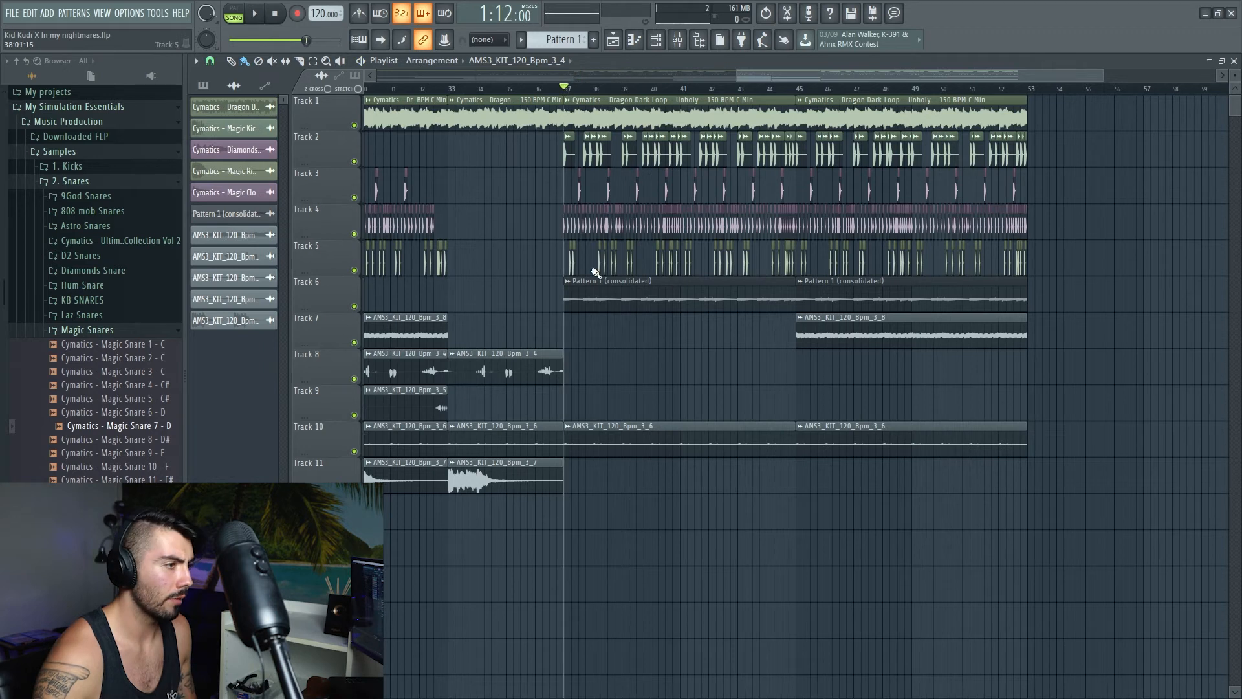
{"action": "scroll", "coordinate": [396, 260], "scroll_direction": "up", "scroll_amount": 5}
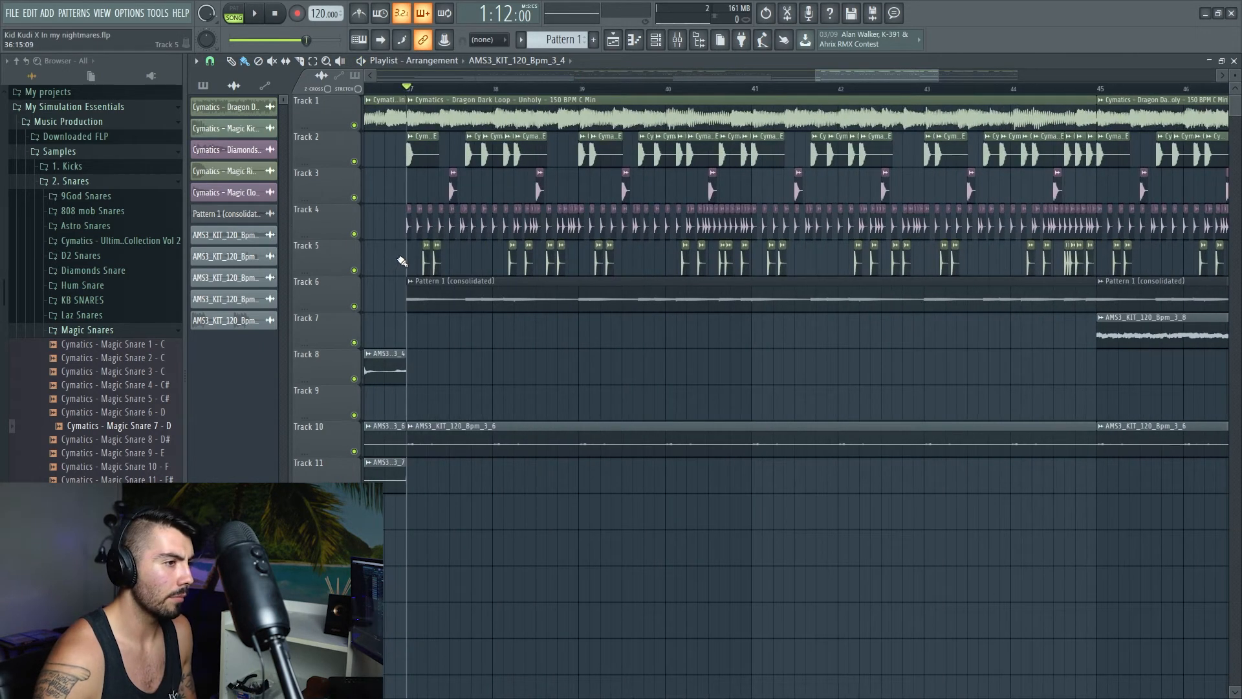
{"action": "key", "text": "space"}
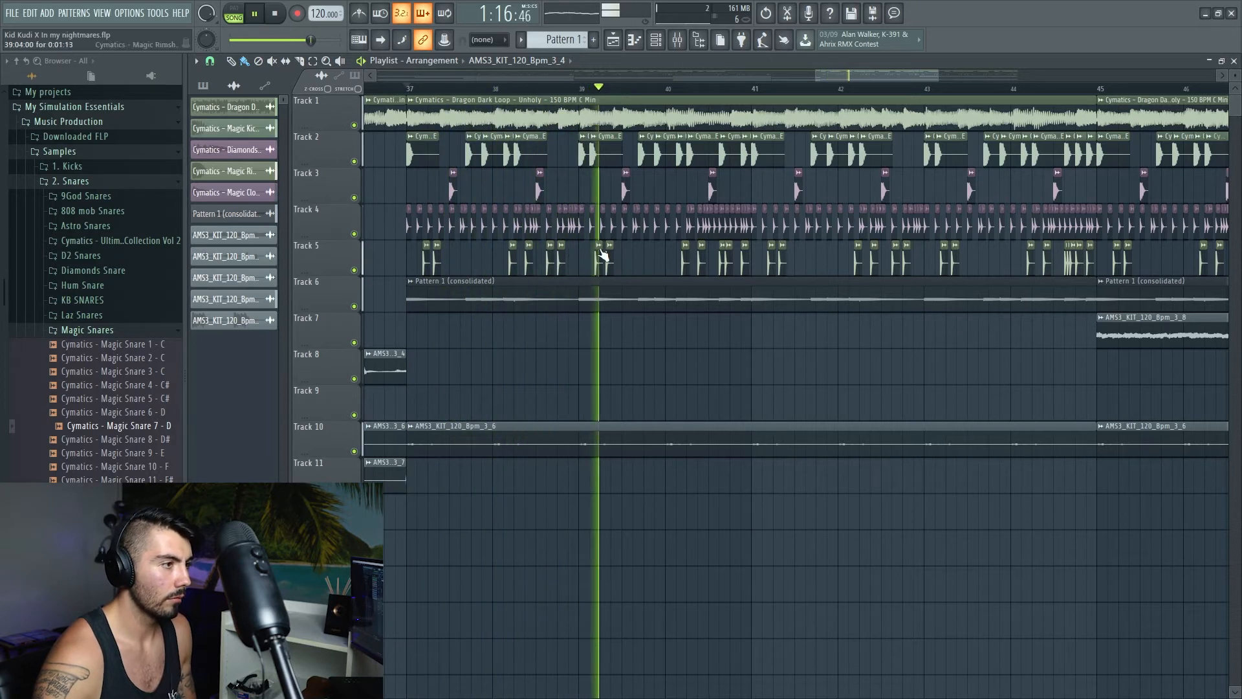
{"action": "scroll", "coordinate": [775, 374], "scroll_direction": "down", "scroll_amount": 1}
{"action": "scroll", "coordinate": [760, 369], "scroll_direction": "up", "scroll_amount": 2}
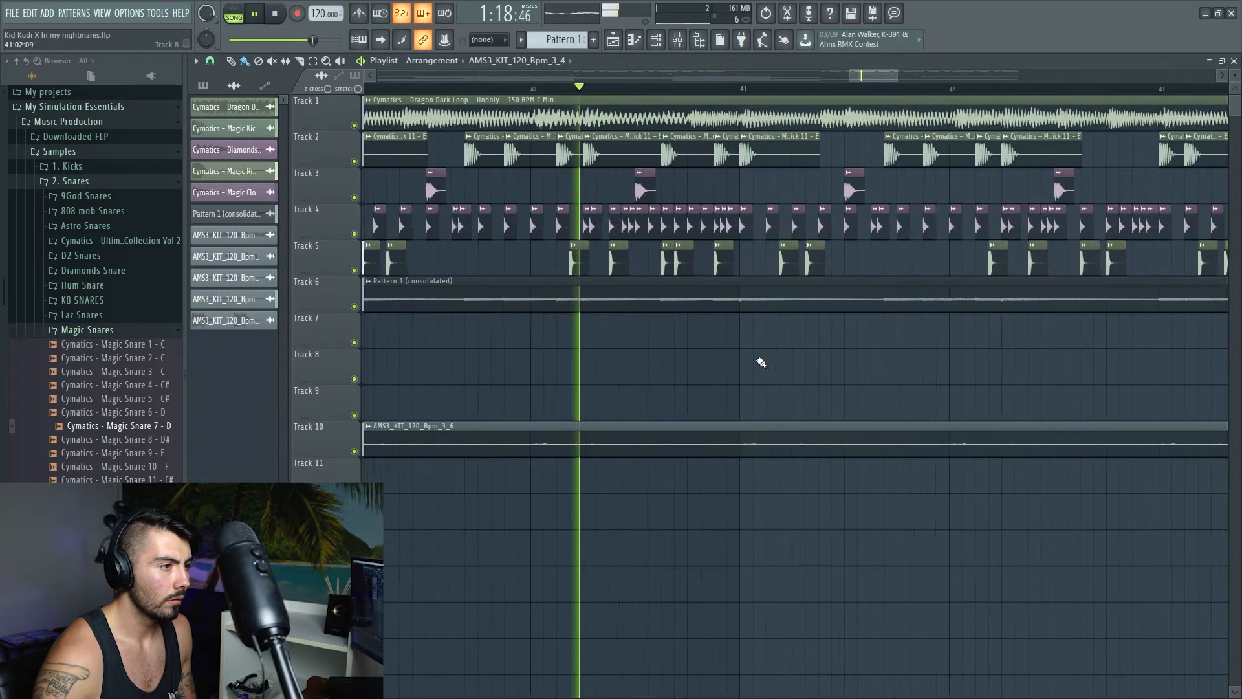
{"action": "scroll", "coordinate": [752, 350], "scroll_direction": "down", "scroll_amount": 1}
{"action": "scroll", "coordinate": [781, 368], "scroll_direction": "up", "scroll_amount": 3}
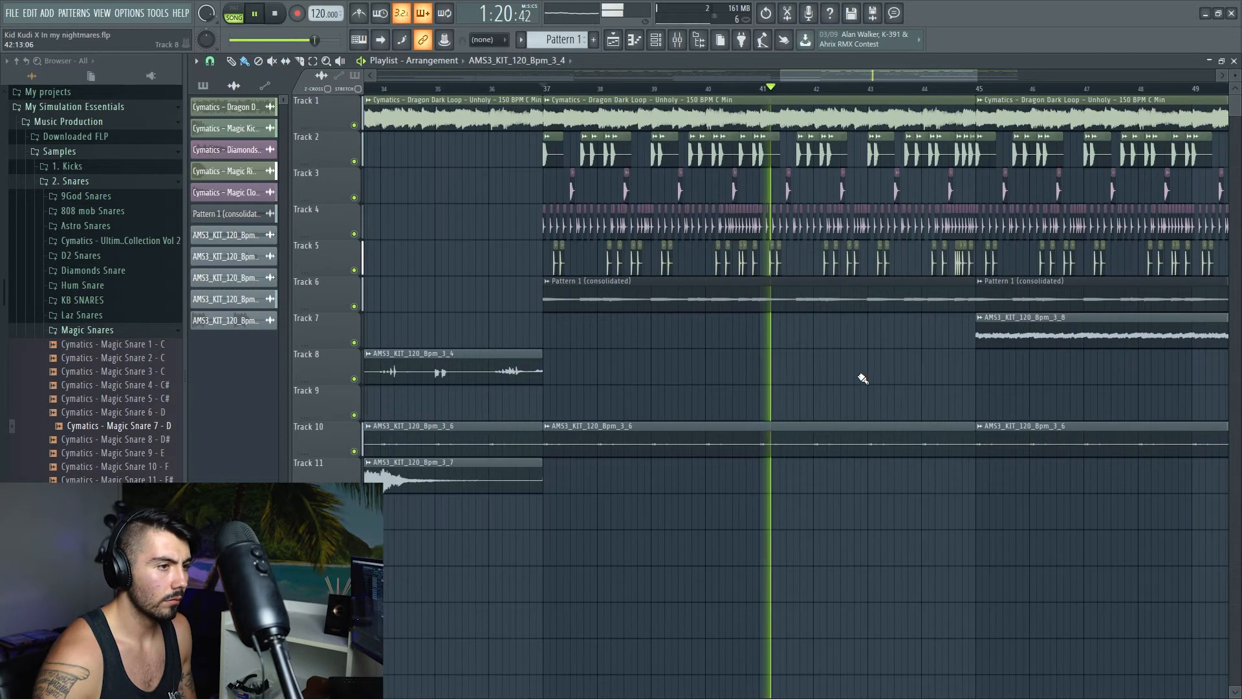
{"action": "scroll", "coordinate": [860, 375], "scroll_direction": "down", "scroll_amount": 1}
{"action": "key", "text": "space"}
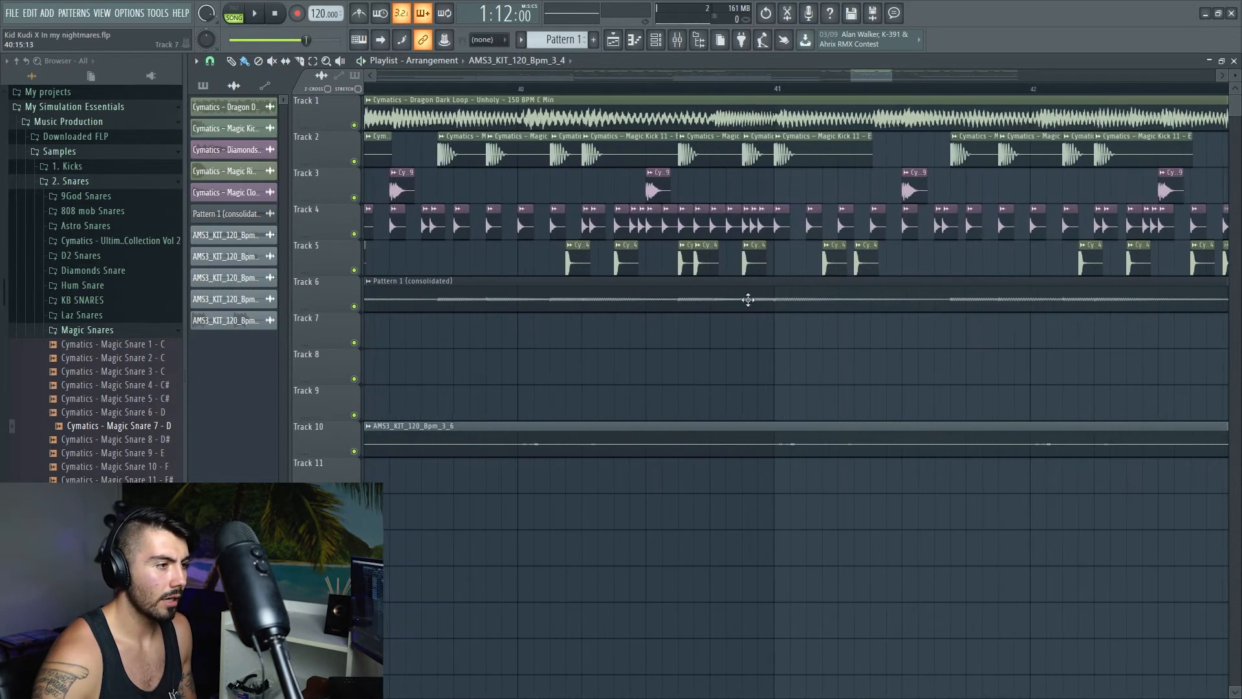
Delete the Track 4 clips in about the last beat and a half before bar 45 and play back the transition
{"action": "scroll", "coordinate": [943, 347], "scroll_direction": "down", "scroll_amount": 2}
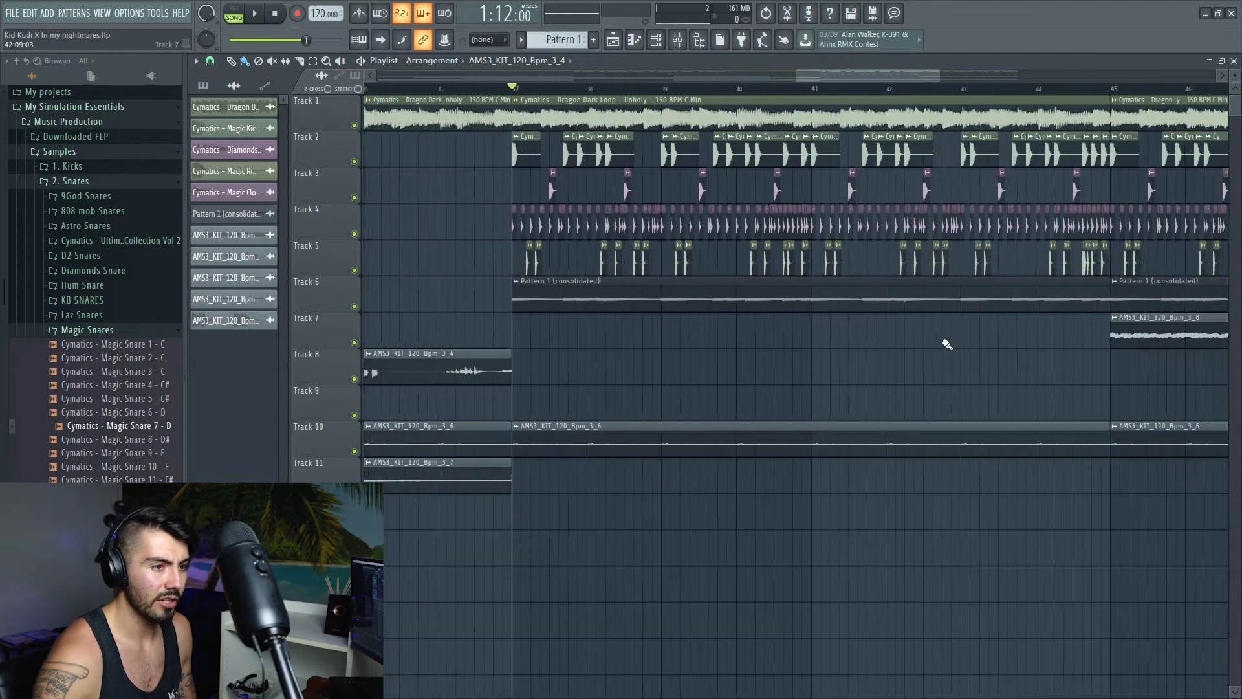
{"action": "scroll", "coordinate": [895, 273], "scroll_direction": "up", "scroll_amount": 4}
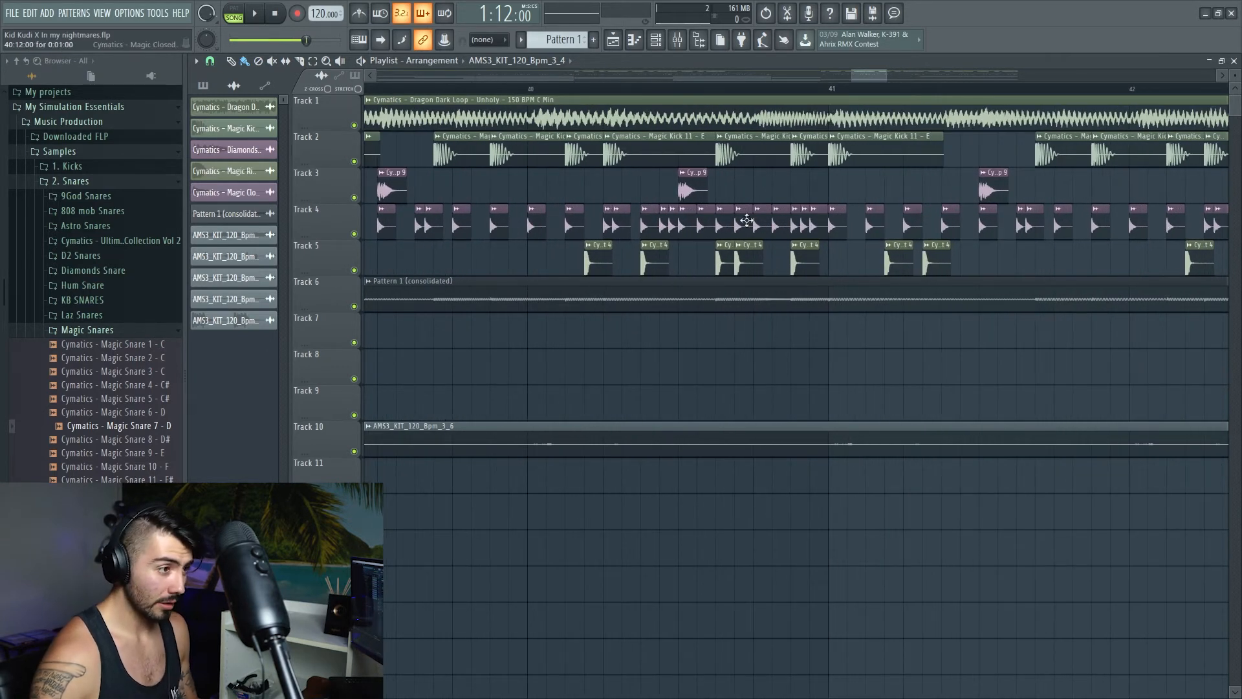
{"action": "scroll", "coordinate": [902, 388], "scroll_direction": "down", "scroll_amount": 3}
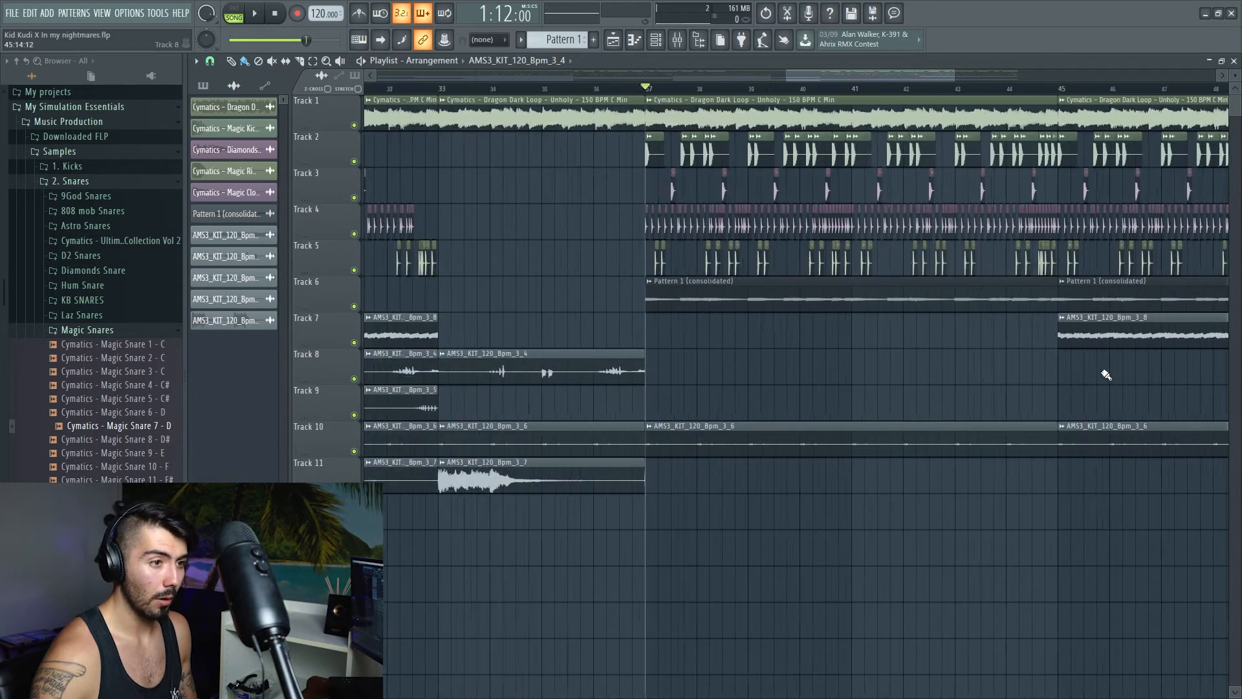
{"action": "scroll", "coordinate": [956, 408], "scroll_direction": "up", "scroll_amount": 4}
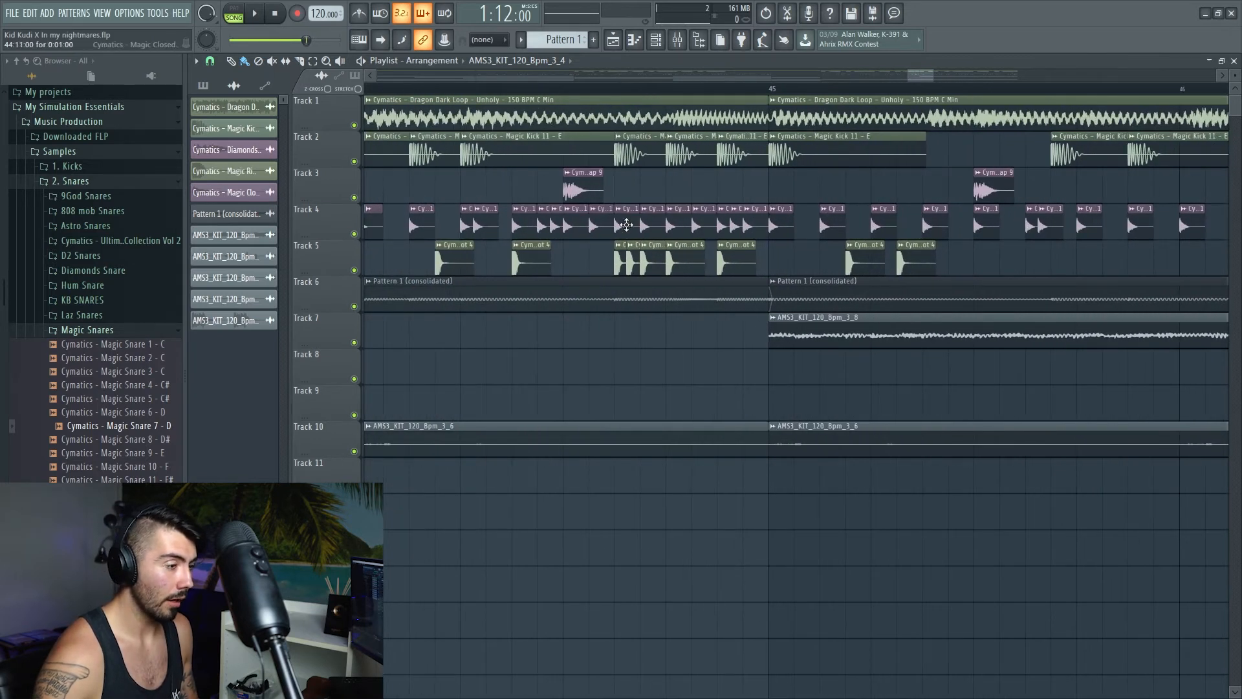
{"action": "left_click_drag", "start_coordinate": [627, 221], "coordinate": [728, 222]}
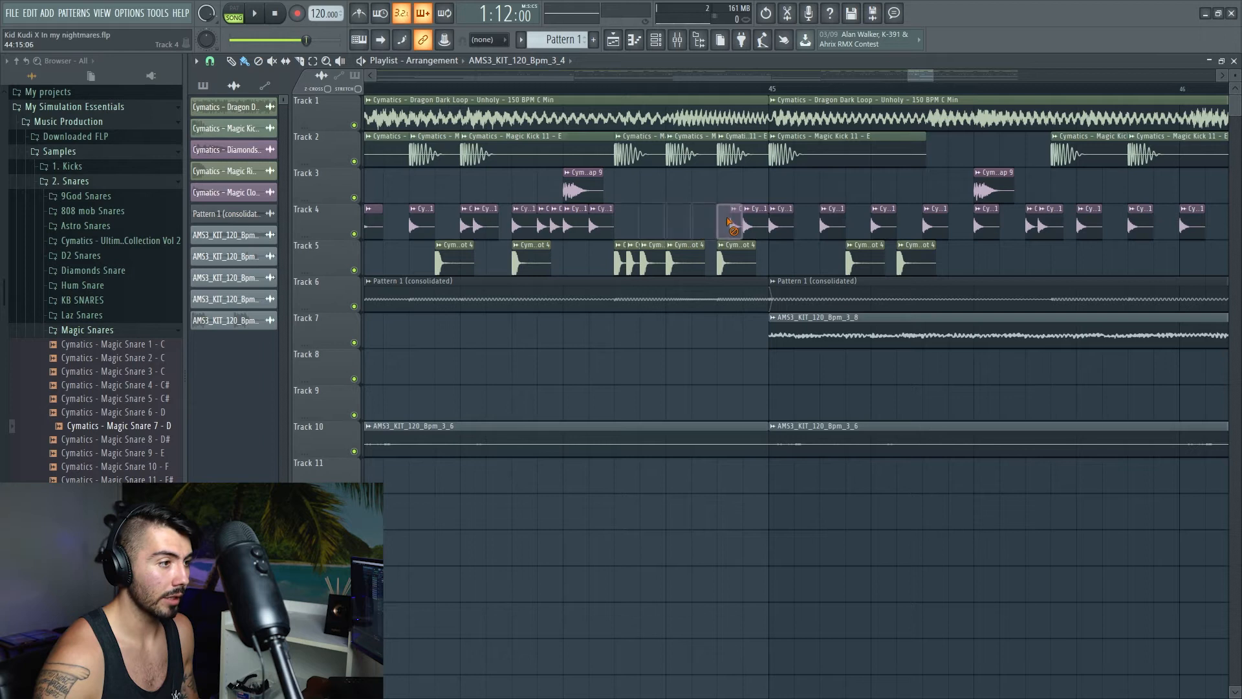
{"action": "key", "text": "space"}
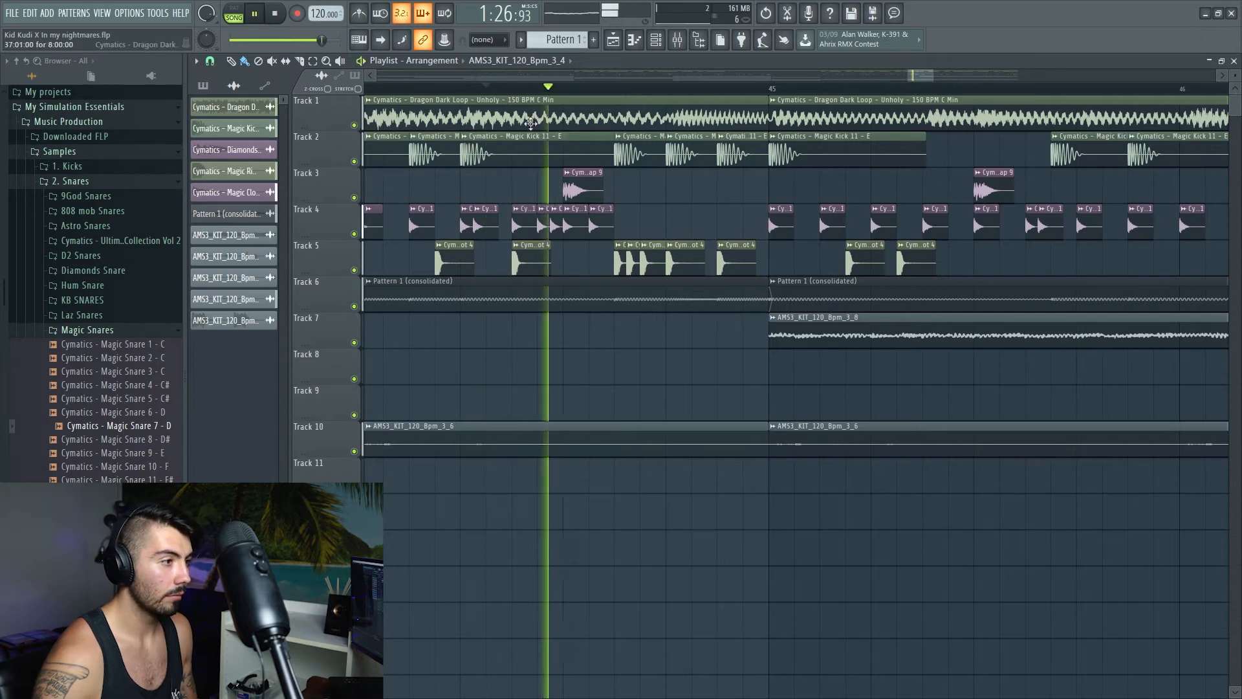
{"action": "scroll", "coordinate": [728, 377], "scroll_direction": "down", "scroll_amount": 2}
{"action": "scroll", "coordinate": [728, 377], "scroll_direction": "down", "scroll_amount": 8}
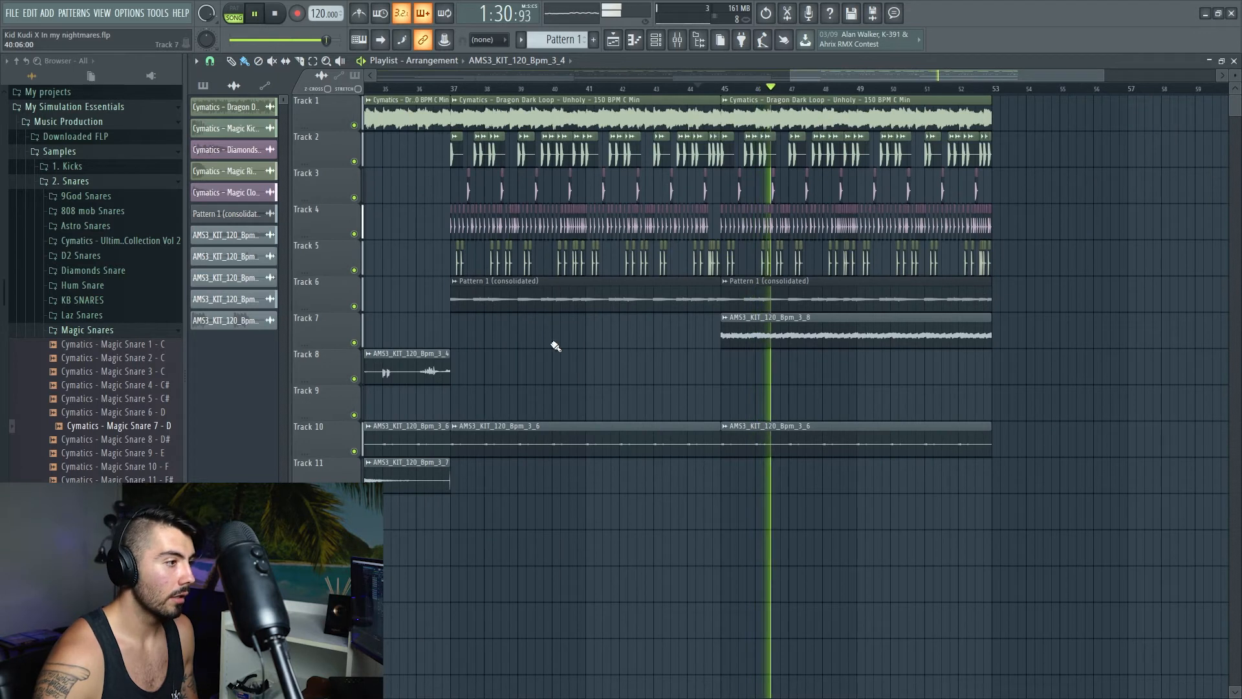
{"action": "key", "text": "space"}
Move all clips from Track 6 downward one track lower to leave Track 6 empty
{"action": "left_click_drag", "start_coordinate": [327, 288], "coordinate": [326, 501]}
{"action": "key", "text": "shift+Down"}
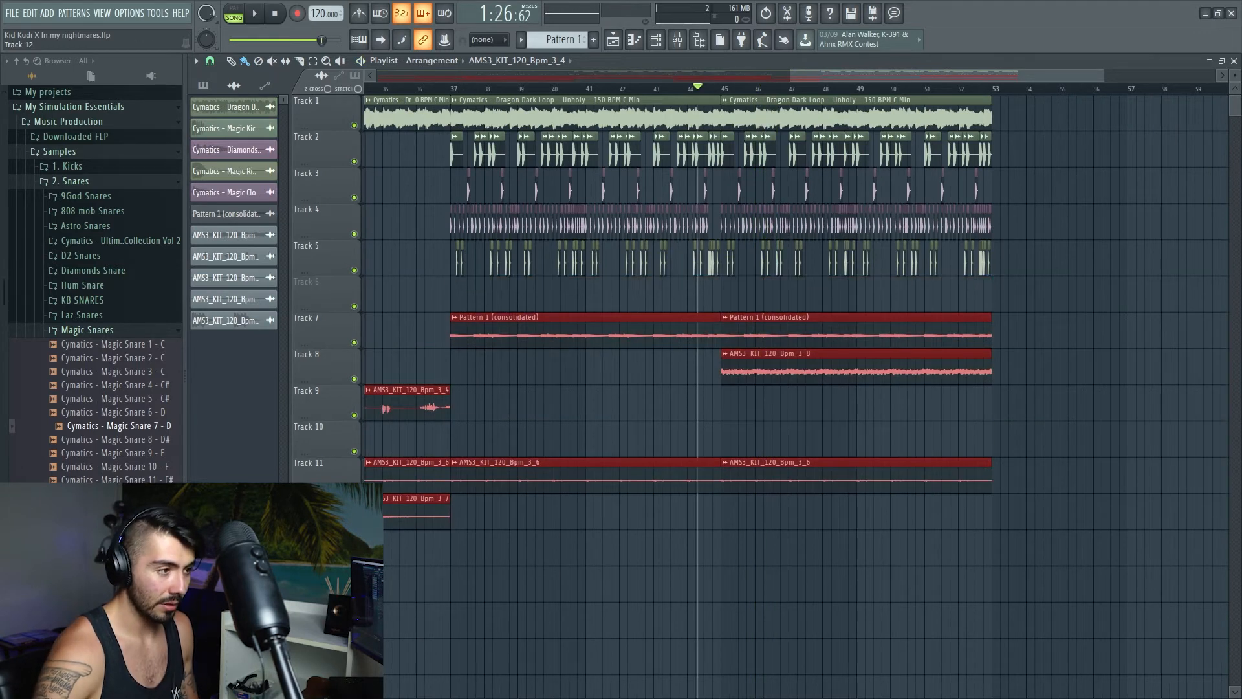
{"action": "left_click", "coordinate": [498, 415]}
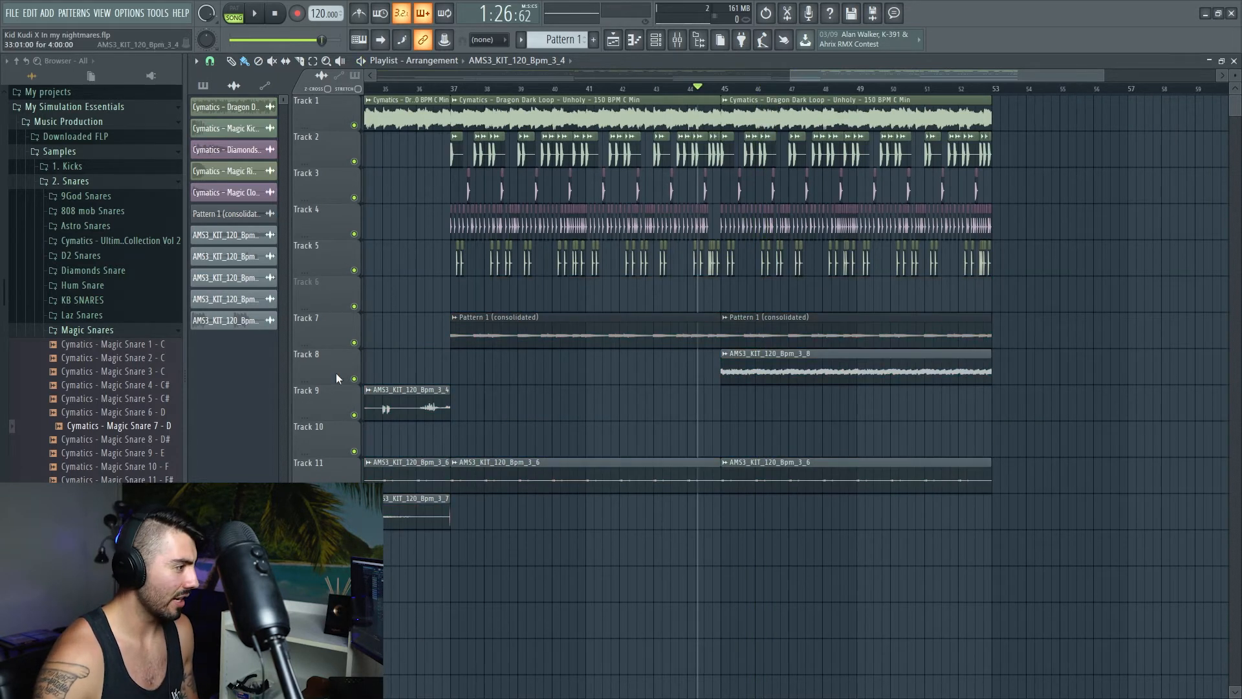
Browse the sample folders for a cymbal and place st2_cymbal_one_shot_high_real_softride on Track 6 at bars 37 and 45
{"action": "left_click", "coordinate": [132, 331]}
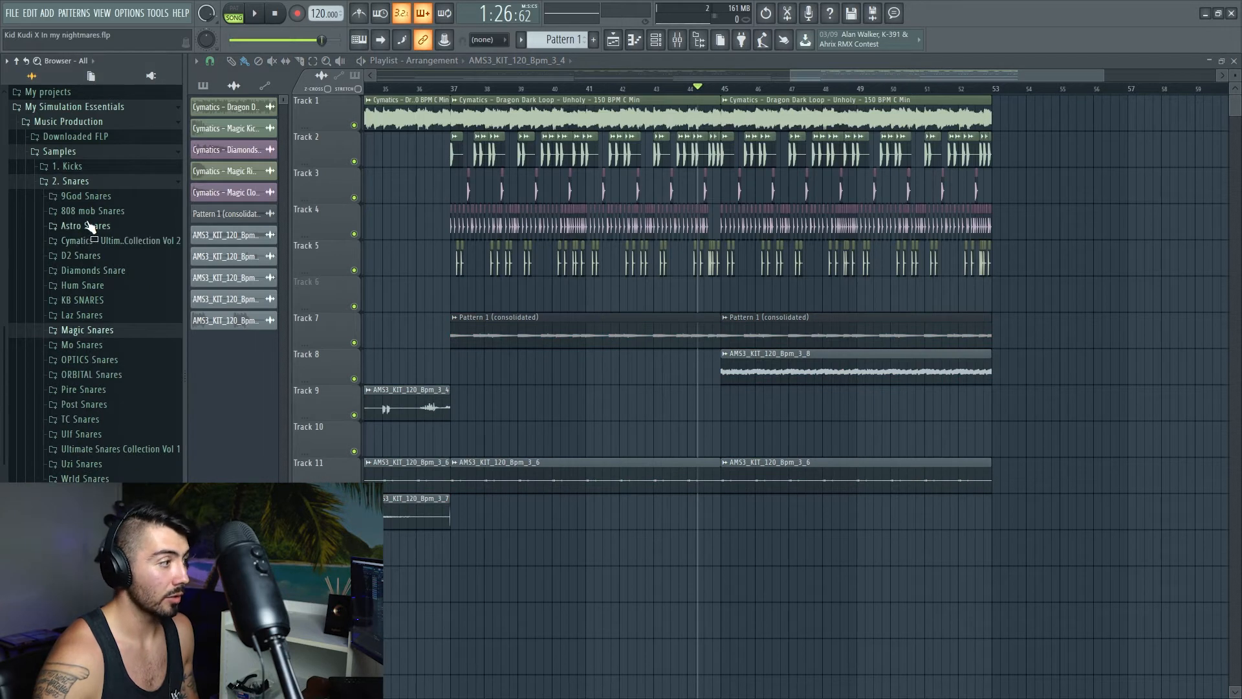
{"action": "scroll", "coordinate": [104, 278], "scroll_direction": "down", "scroll_amount": 3}
{"action": "scroll", "coordinate": [101, 330], "scroll_direction": "up", "scroll_amount": 6}
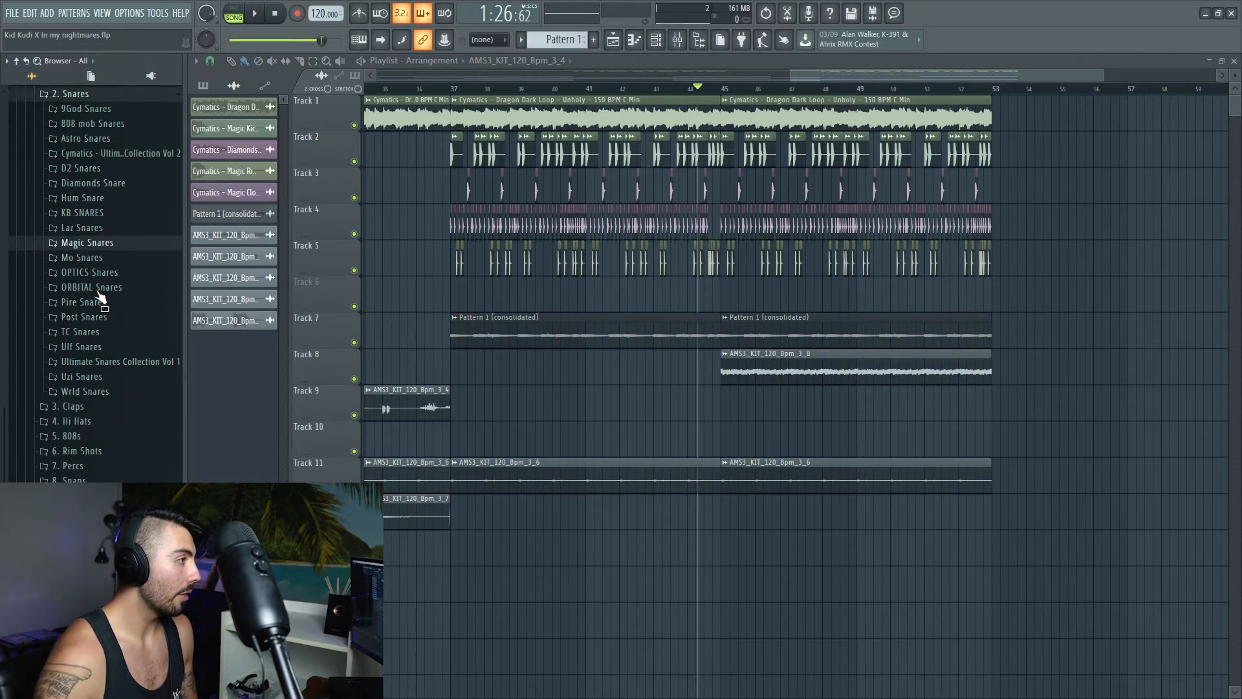
{"action": "scroll", "coordinate": [101, 397], "scroll_direction": "down", "scroll_amount": 3}
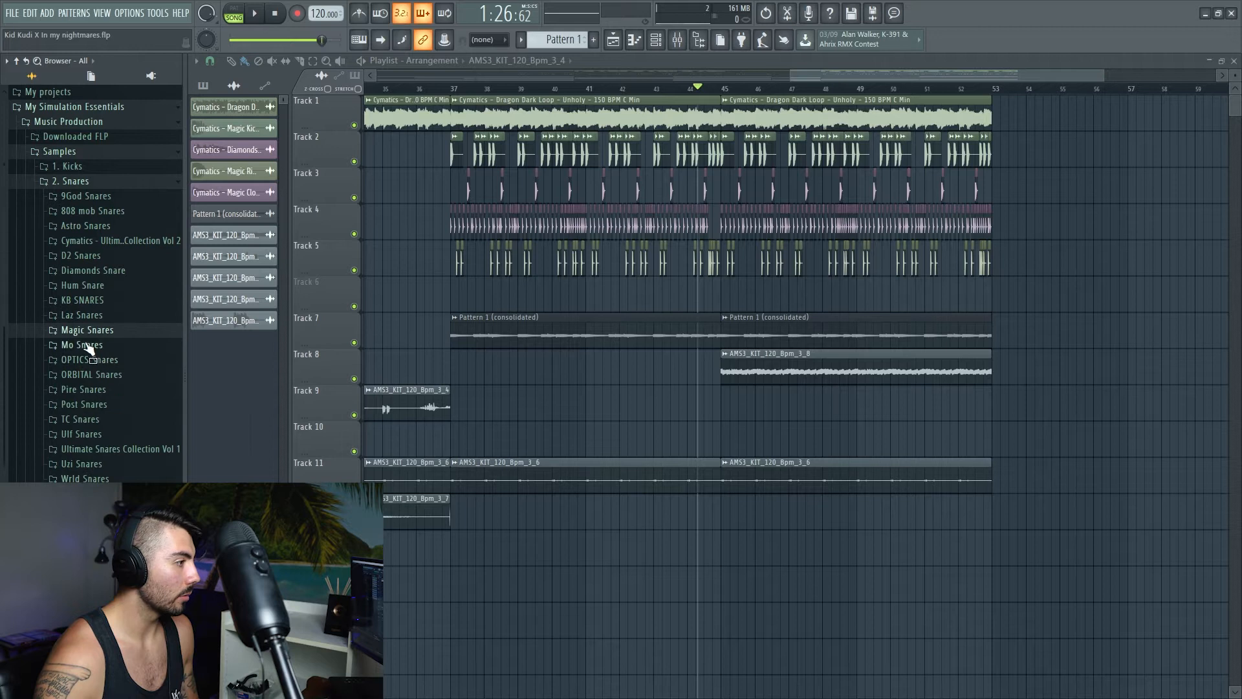
{"action": "scroll", "coordinate": [73, 190], "scroll_direction": "up", "scroll_amount": 3}
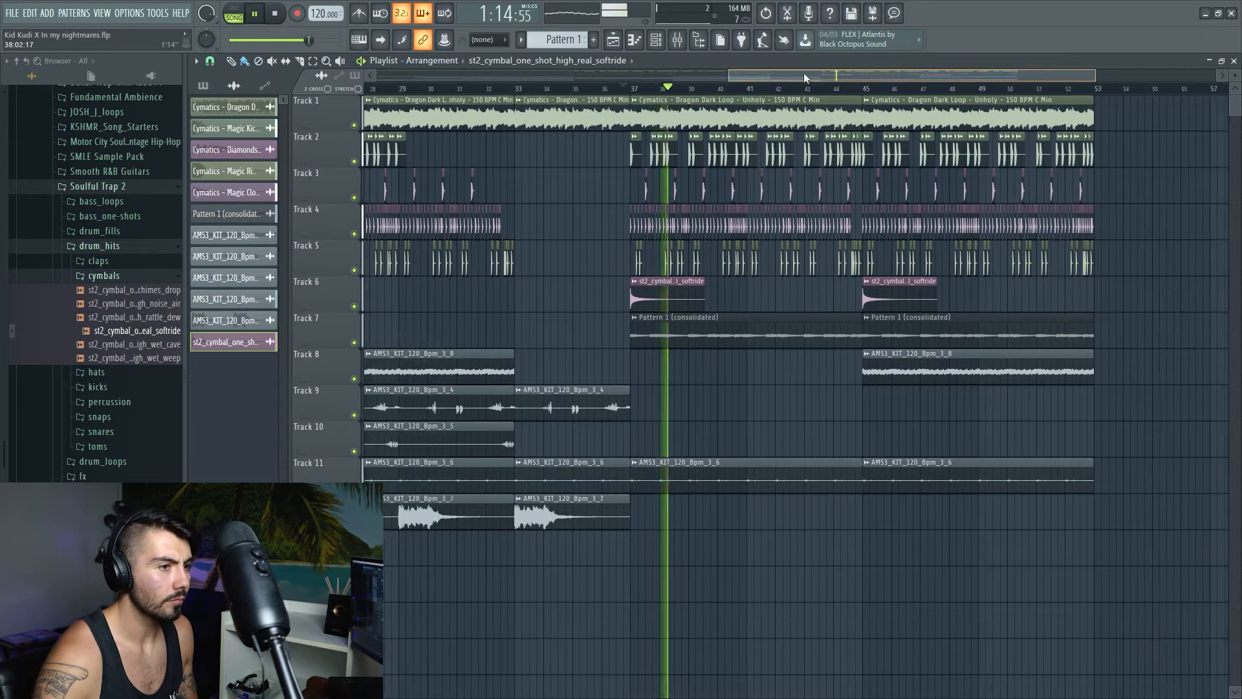
Play back the transition into bar 45 to hear the Track 6 cymbal
{"action": "scroll", "coordinate": [794, 194], "scroll_direction": "up", "scroll_amount": 3}
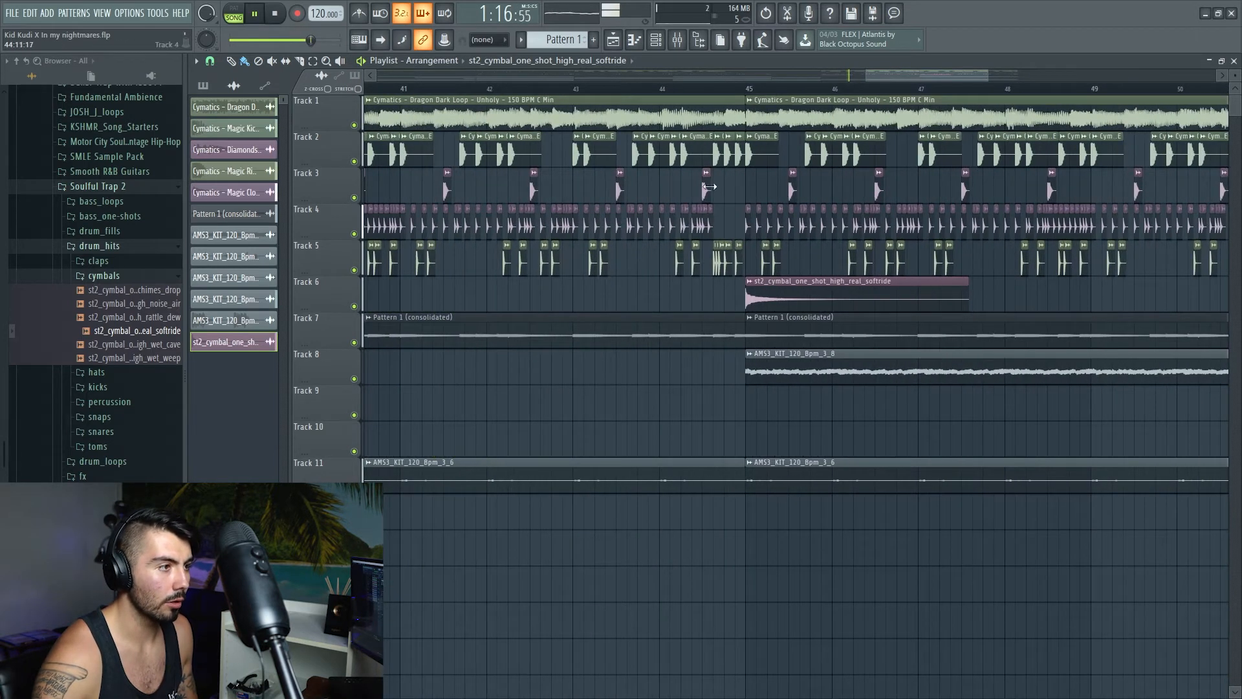
{"action": "left_click", "coordinate": [667, 91]}
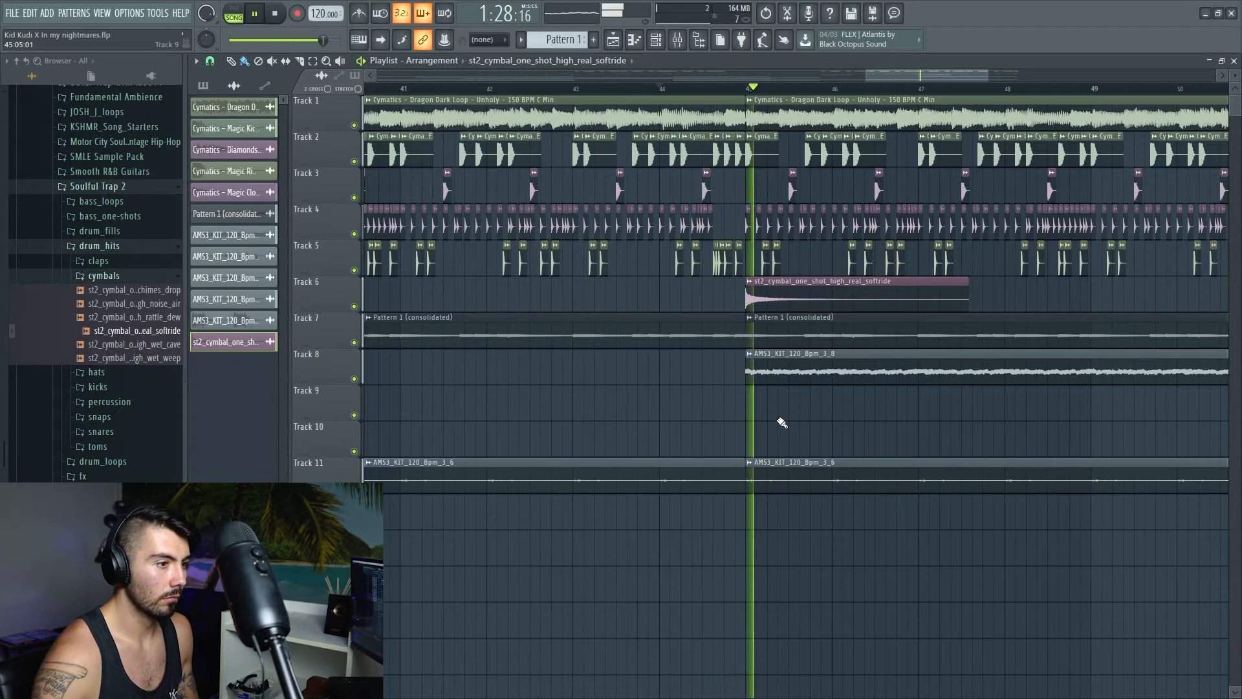
{"action": "scroll", "coordinate": [796, 427], "scroll_direction": "down", "scroll_amount": 2}
{"action": "scroll", "coordinate": [768, 327], "scroll_direction": "up", "scroll_amount": 3}
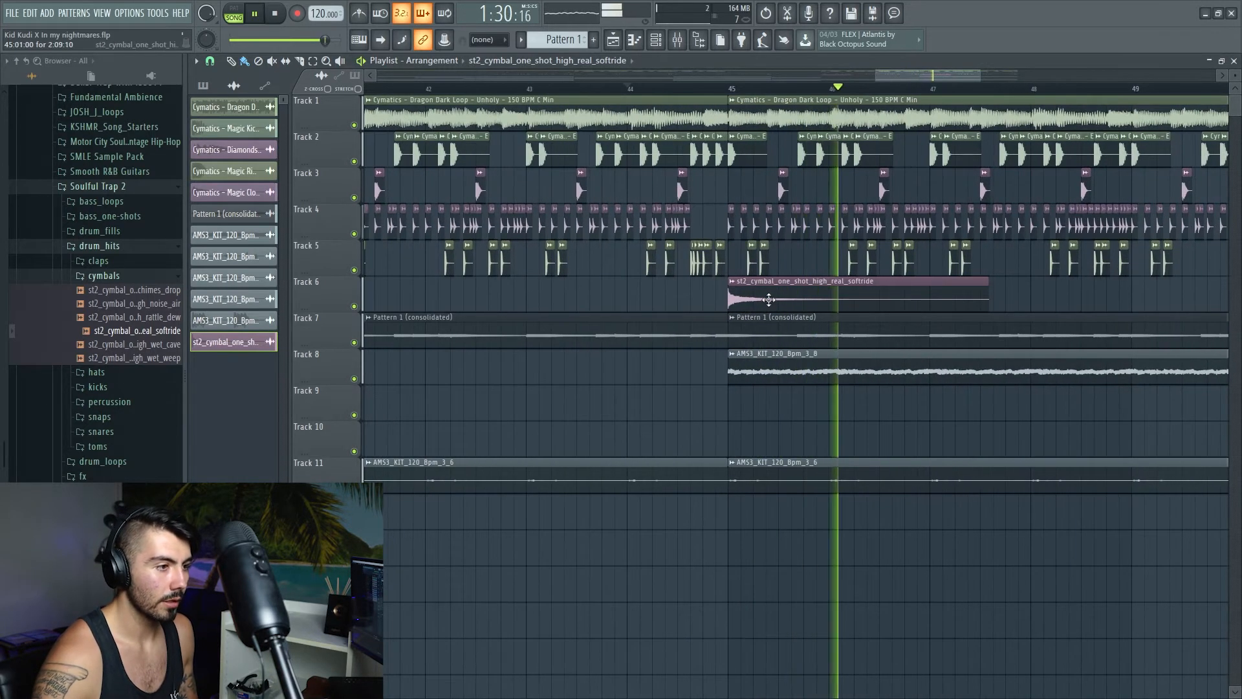
Open the Track 6 cymbal's channel settings and play back the transition into bar 45
{"action": "double_click", "coordinate": [740, 297]}
{"action": "left_click", "coordinate": [618, 89]}
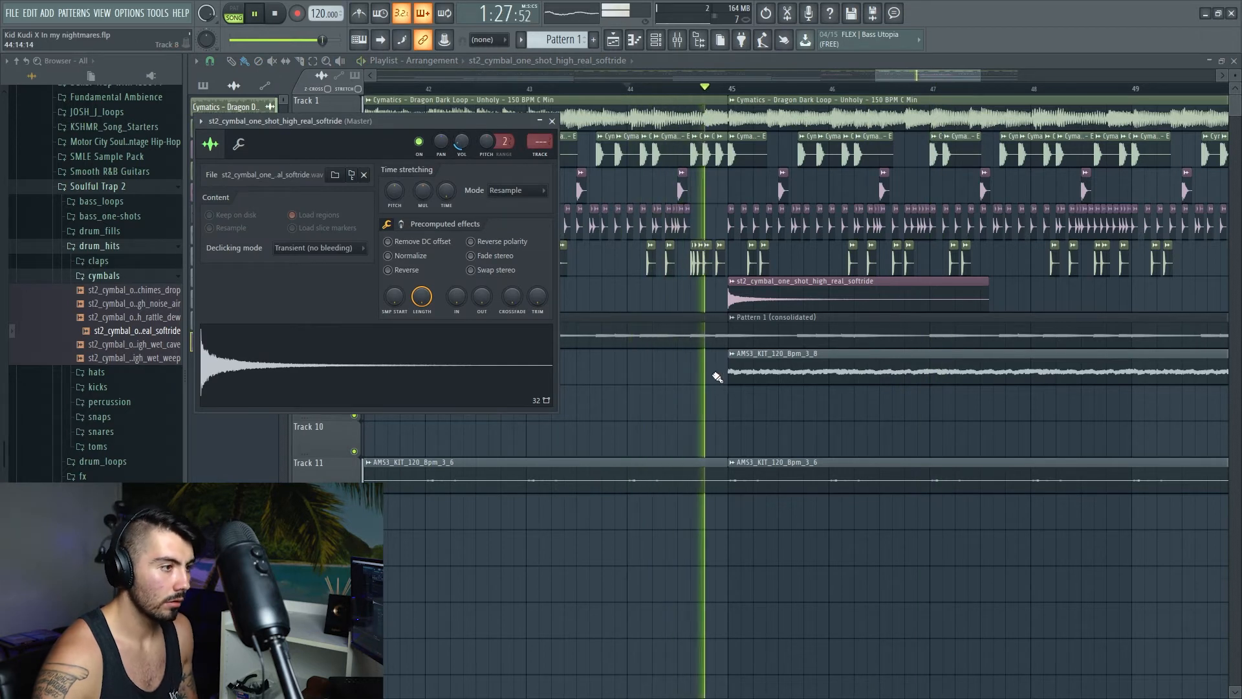
{"action": "left_click", "coordinate": [553, 121]}
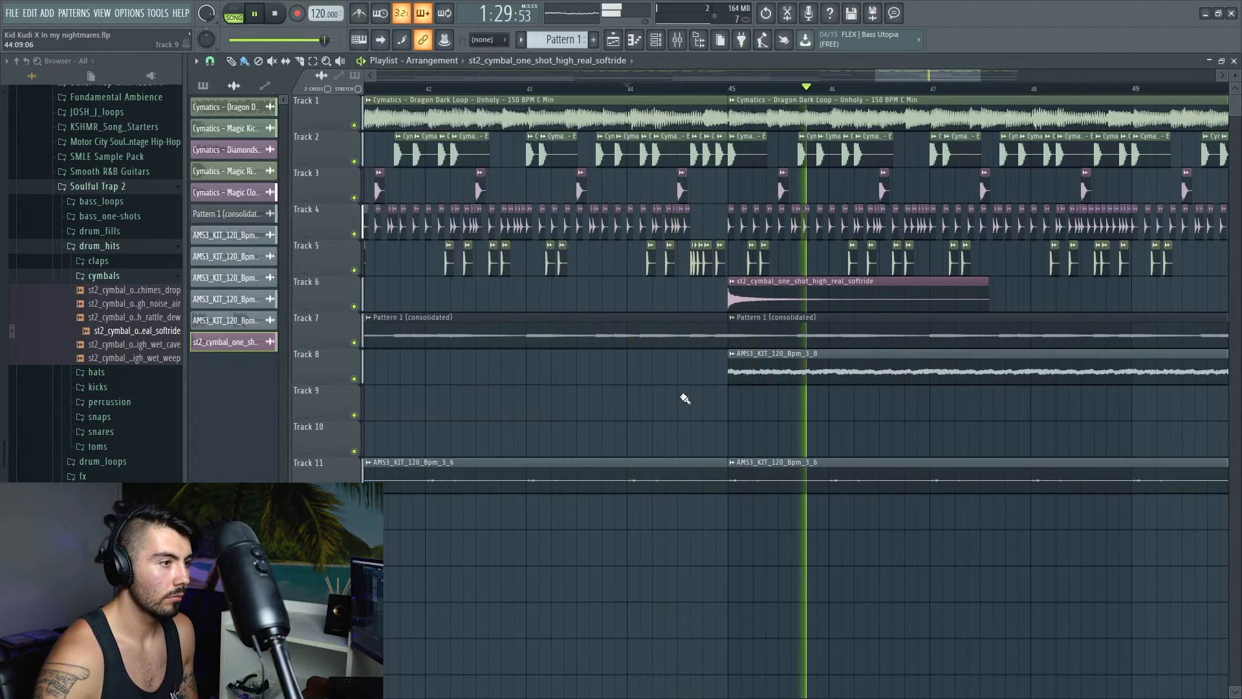
{"action": "scroll", "coordinate": [684, 393], "scroll_direction": "down", "scroll_amount": 5}
{"action": "scroll", "coordinate": [689, 430], "scroll_direction": "up", "scroll_amount": 5}
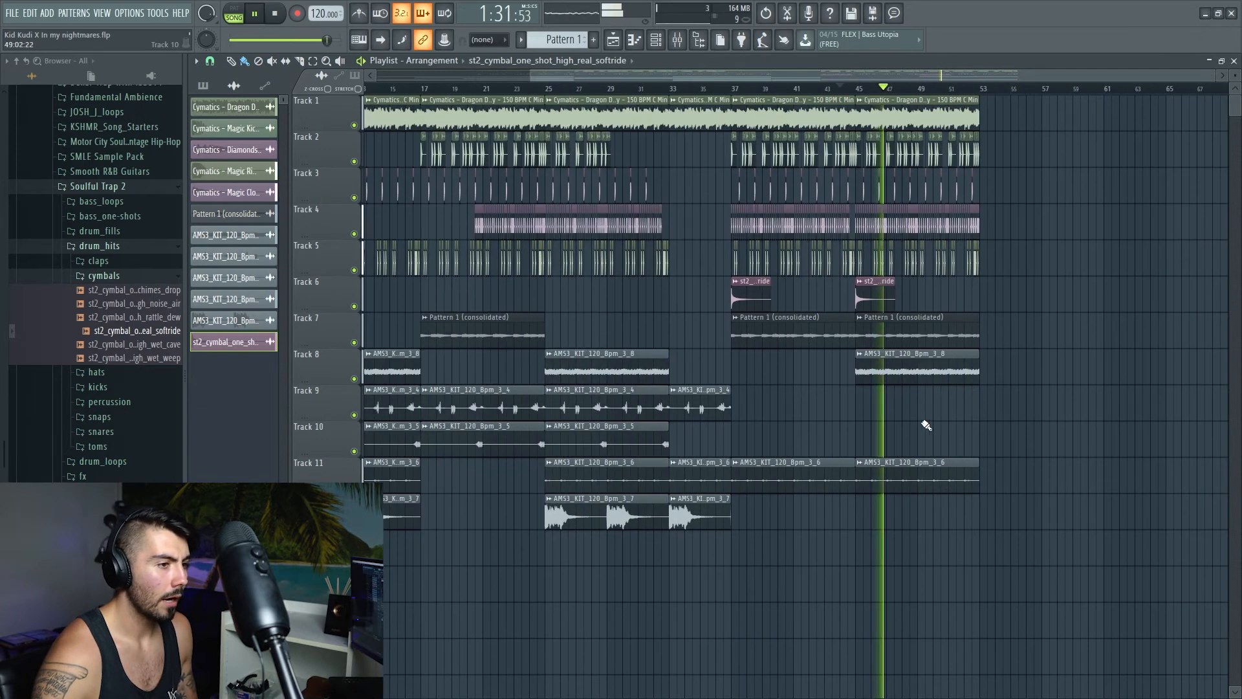
{"action": "scroll", "coordinate": [719, 434], "scroll_direction": "up", "scroll_amount": 5}
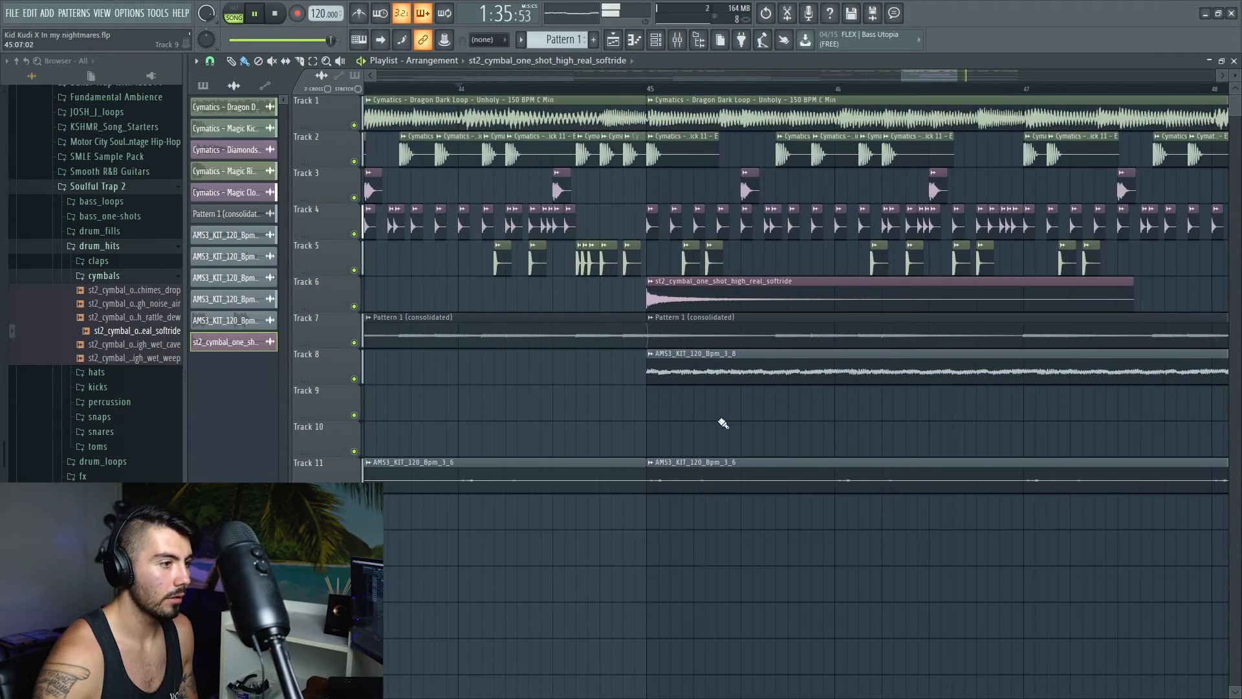
{"action": "scroll", "coordinate": [722, 422], "scroll_direction": "down", "scroll_amount": 4}
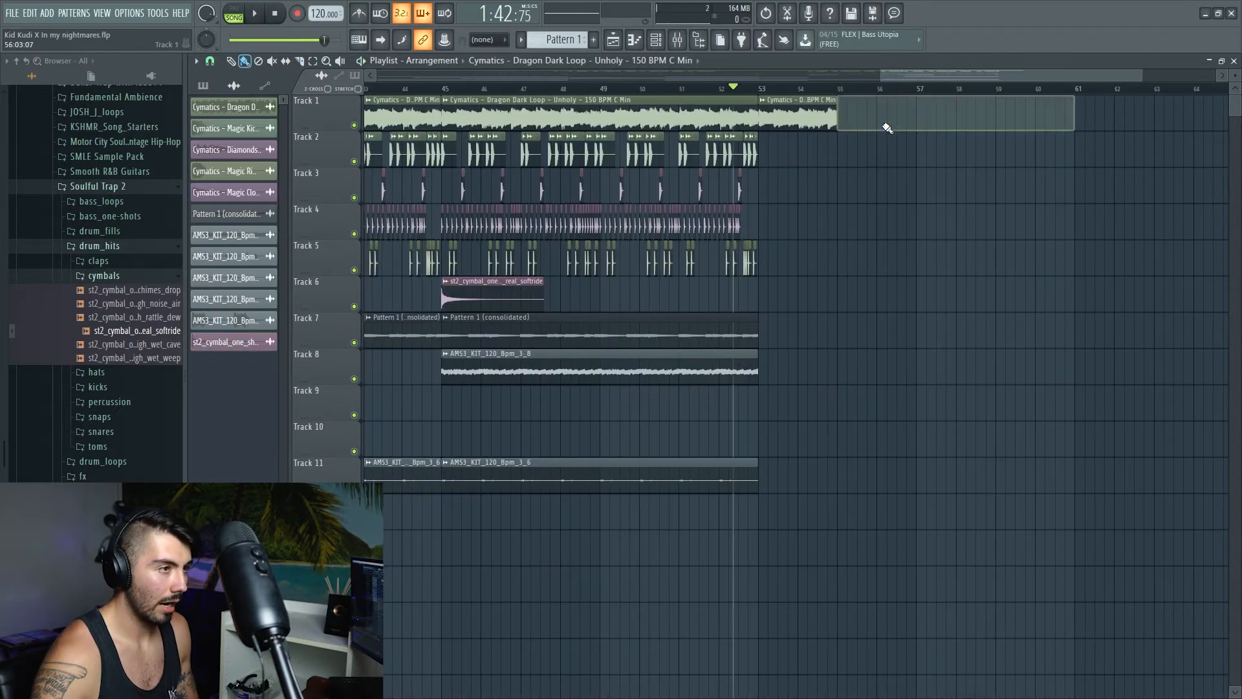
Trim the Track 1 Dragon Dark Loop at bar 53 to four bars and add a full eight-bar copy at bar 57
{"action": "left_click_drag", "start_coordinate": [838, 119], "coordinate": [913, 104]}
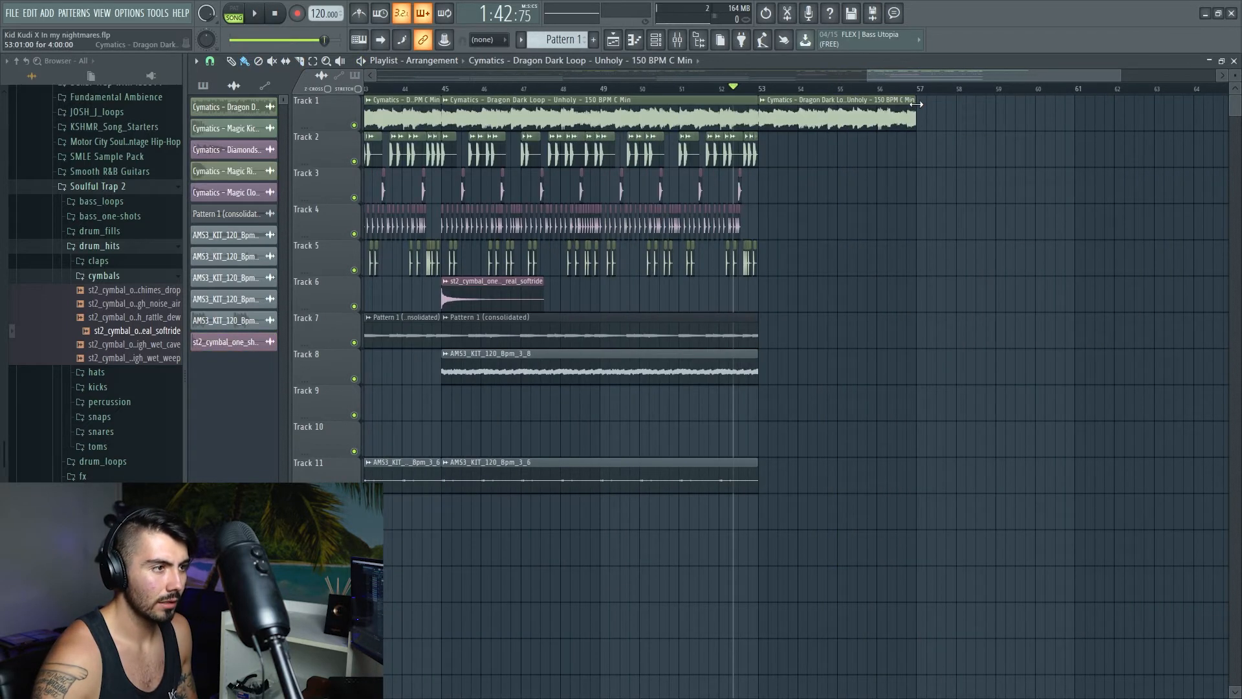
{"action": "scroll", "coordinate": [889, 202], "scroll_direction": "down", "scroll_amount": 2}
{"action": "left_click", "coordinate": [906, 114]}
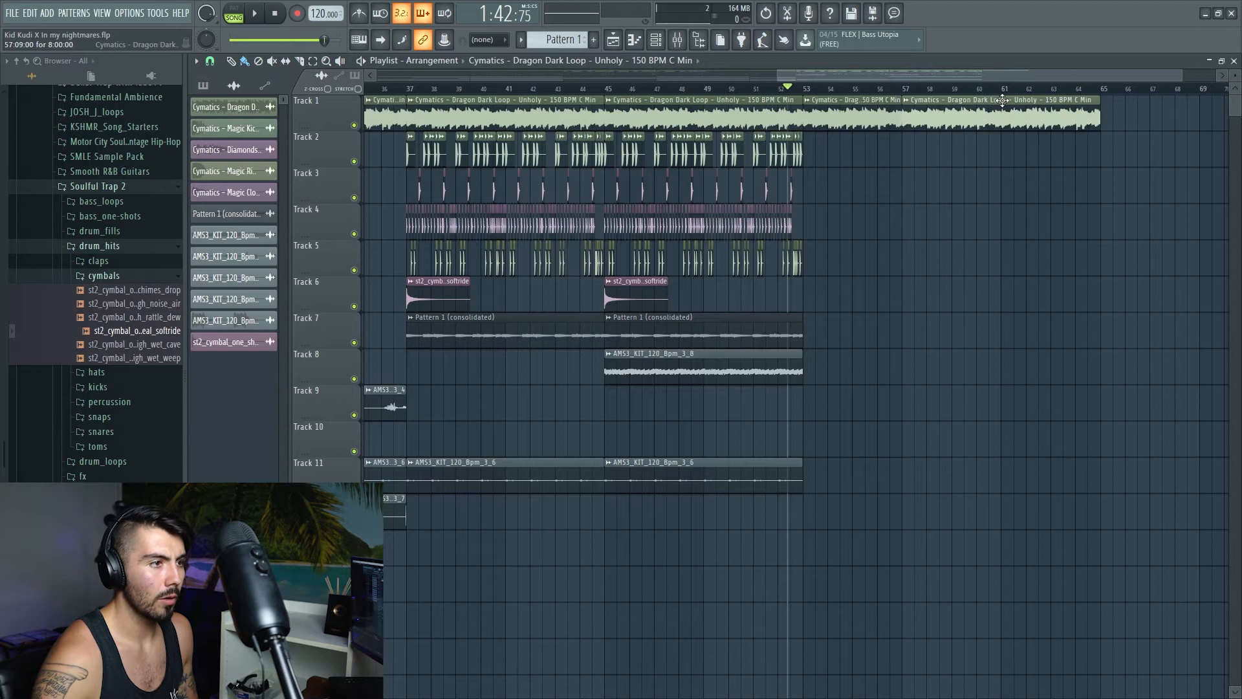
{"action": "left_click_drag", "start_coordinate": [869, 77], "coordinate": [921, 80]}
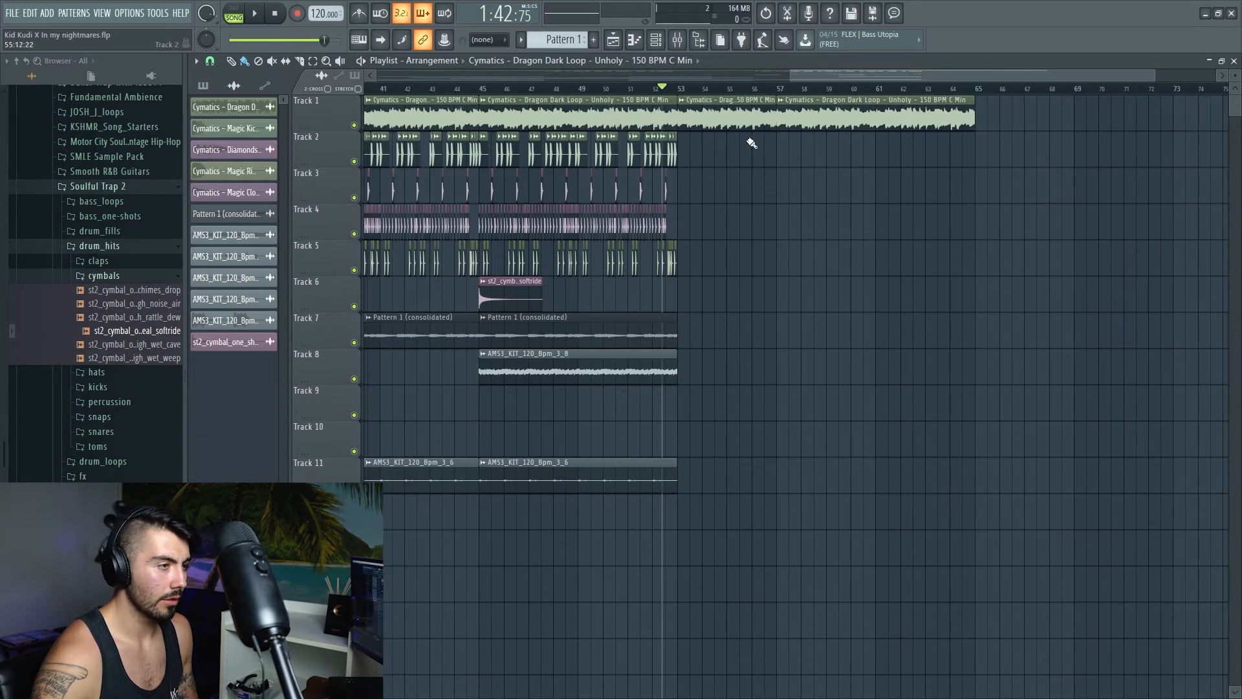
{"action": "scroll", "coordinate": [755, 210], "scroll_direction": "down", "scroll_amount": 1}
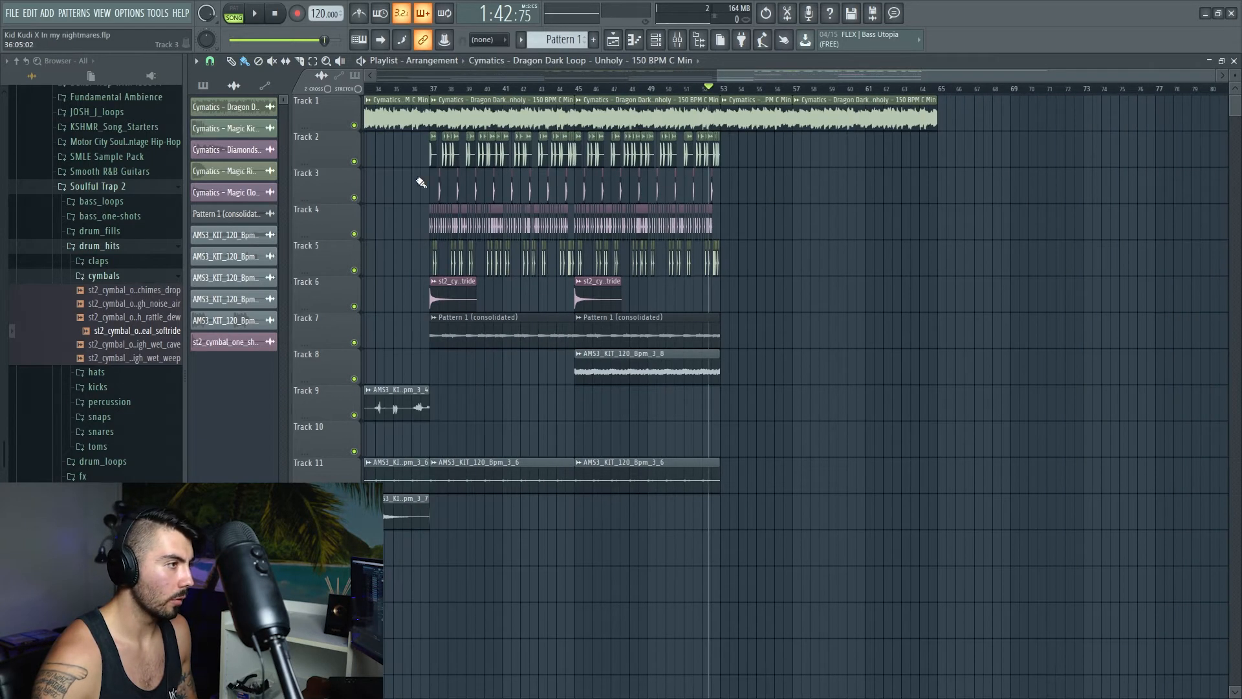
Add clips to Tracks 3, 5 and 7 in bars 55 and 56 and play back the build-up into bar 57
{"action": "scroll", "coordinate": [757, 249], "scroll_direction": "up", "scroll_amount": 5}
{"action": "key", "text": "space"}
{"action": "left_click_drag", "start_coordinate": [941, 76], "coordinate": [955, 76]}
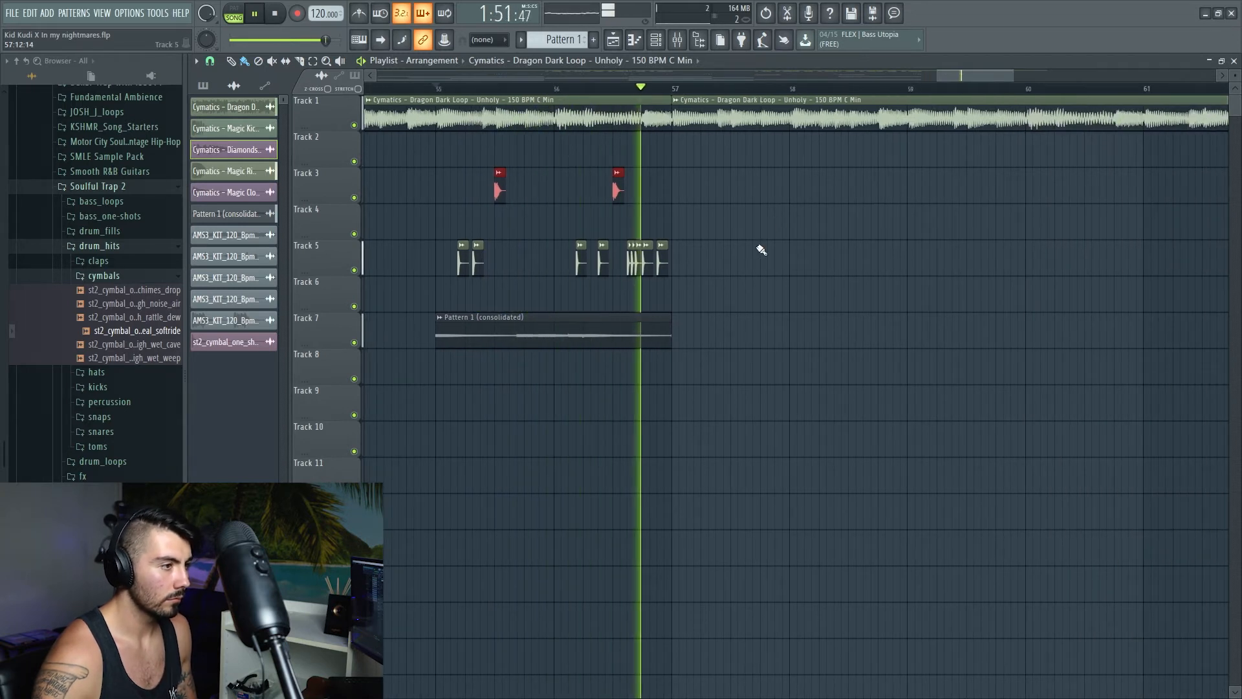
{"action": "key", "text": "space"}
{"action": "scroll", "coordinate": [765, 390], "scroll_direction": "down", "scroll_amount": 4}
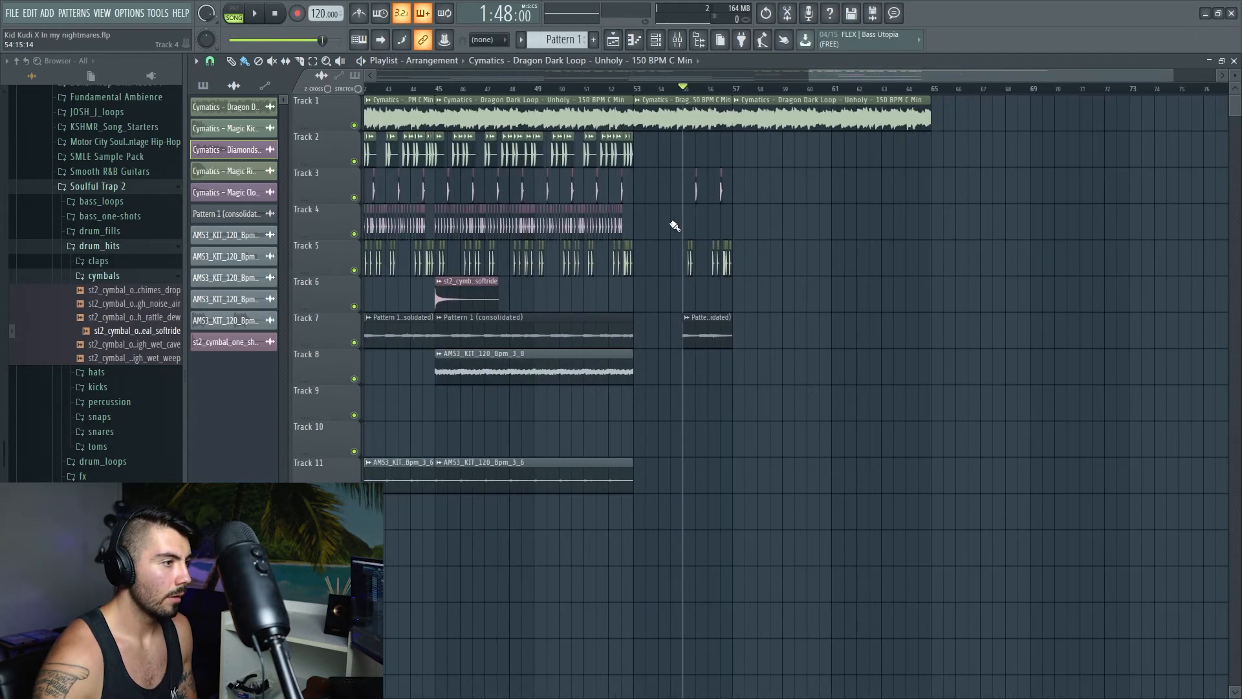
Copy a two-bar run of Track 4 clips from around bar 49 to bar 55, ending at bar 57
{"action": "scroll", "coordinate": [646, 224], "scroll_direction": "up", "scroll_amount": 3}
{"action": "scroll", "coordinate": [793, 145], "scroll_direction": "up", "scroll_amount": 3}
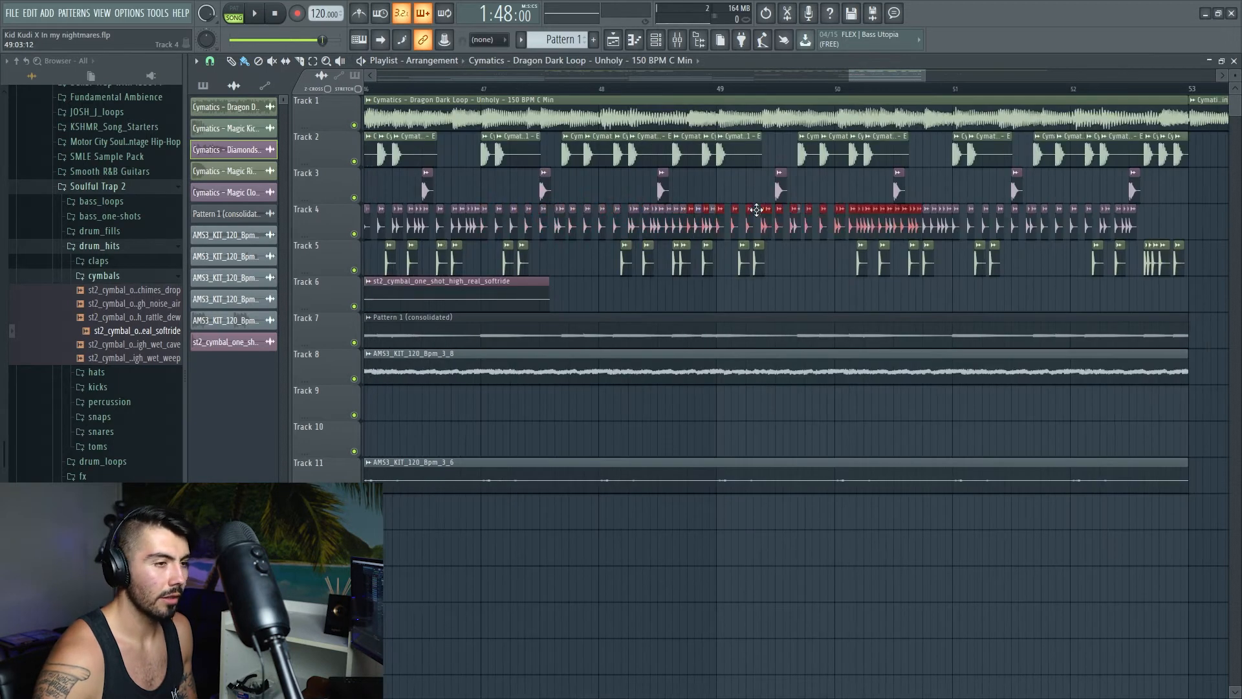
{"action": "left_click_drag", "start_coordinate": [1238, 224], "coordinate": [844, 223]}
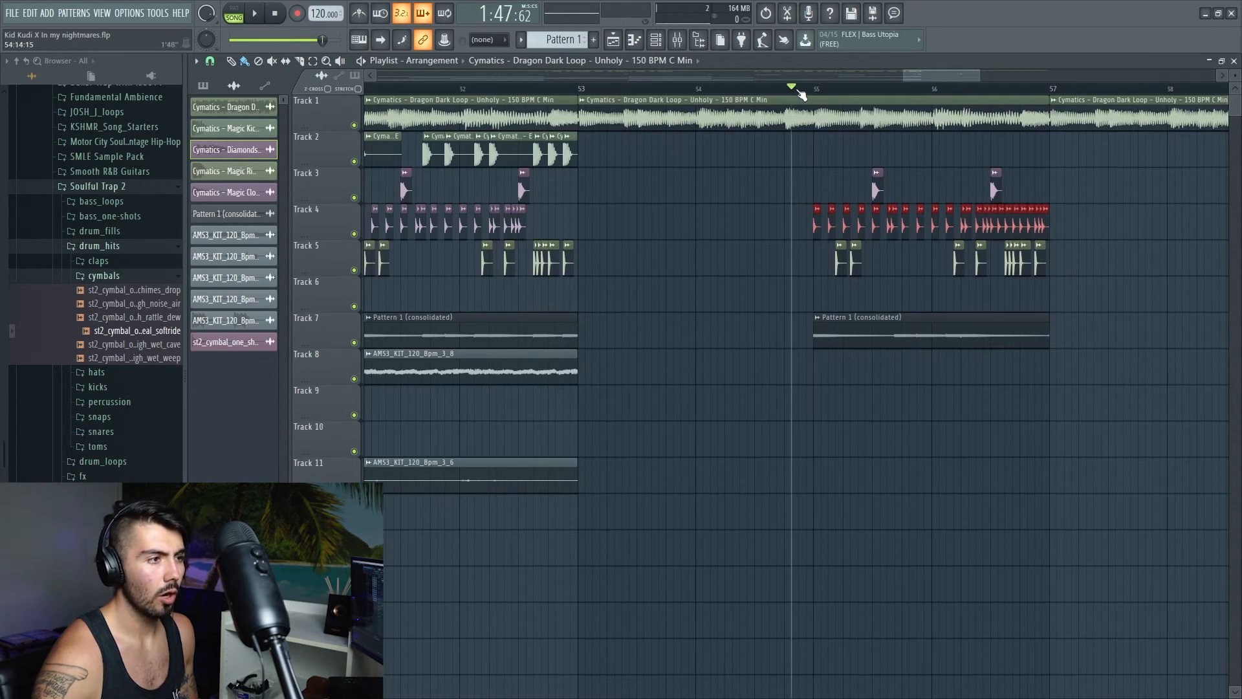
Trim the start of the Track 7 clip to 55:12, delete the Track 4 clips in the first half of bar 55, and play the build-up
{"action": "scroll", "coordinate": [854, 356], "scroll_direction": "right", "scroll_amount": 2}
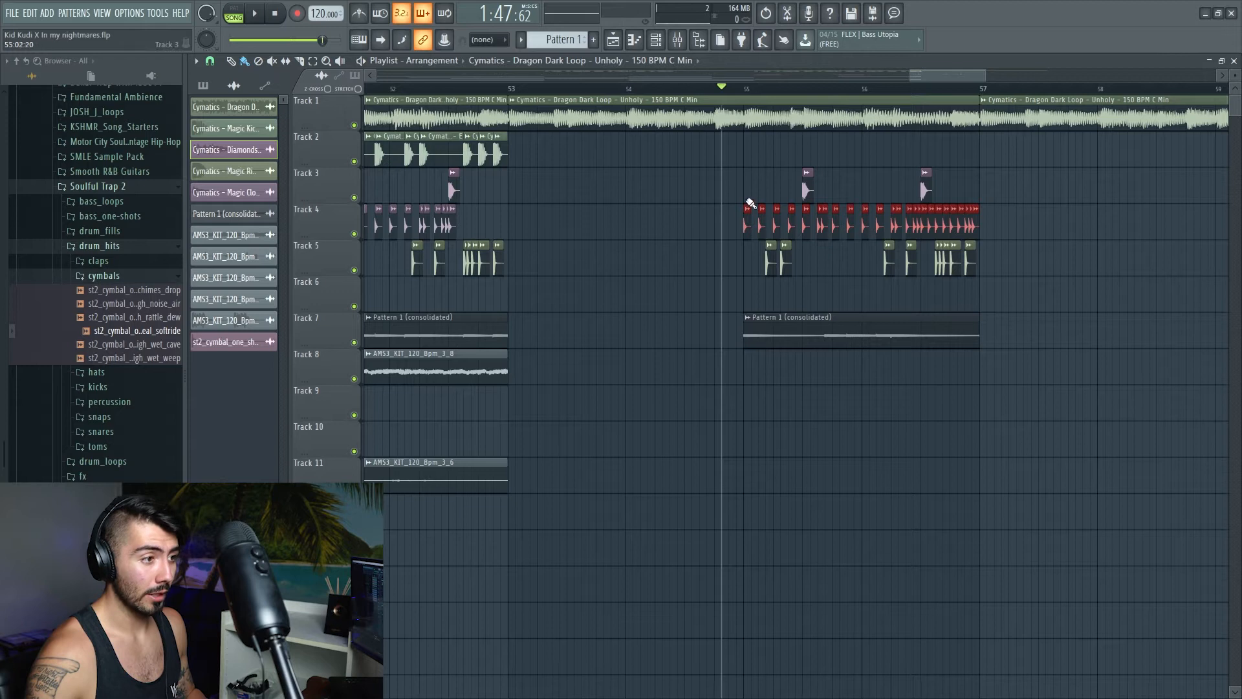
{"action": "scroll", "coordinate": [1070, 274], "scroll_direction": "down", "scroll_amount": 3}
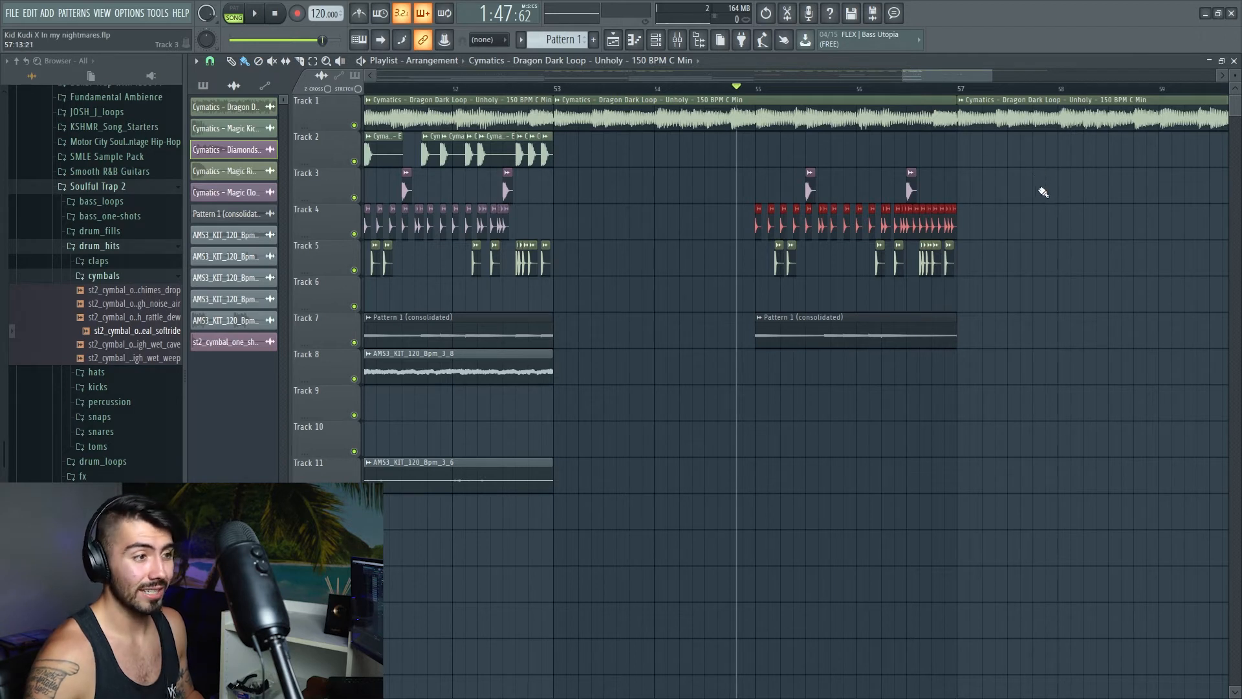
{"action": "scroll", "coordinate": [928, 84], "scroll_direction": "down", "scroll_amount": 4}
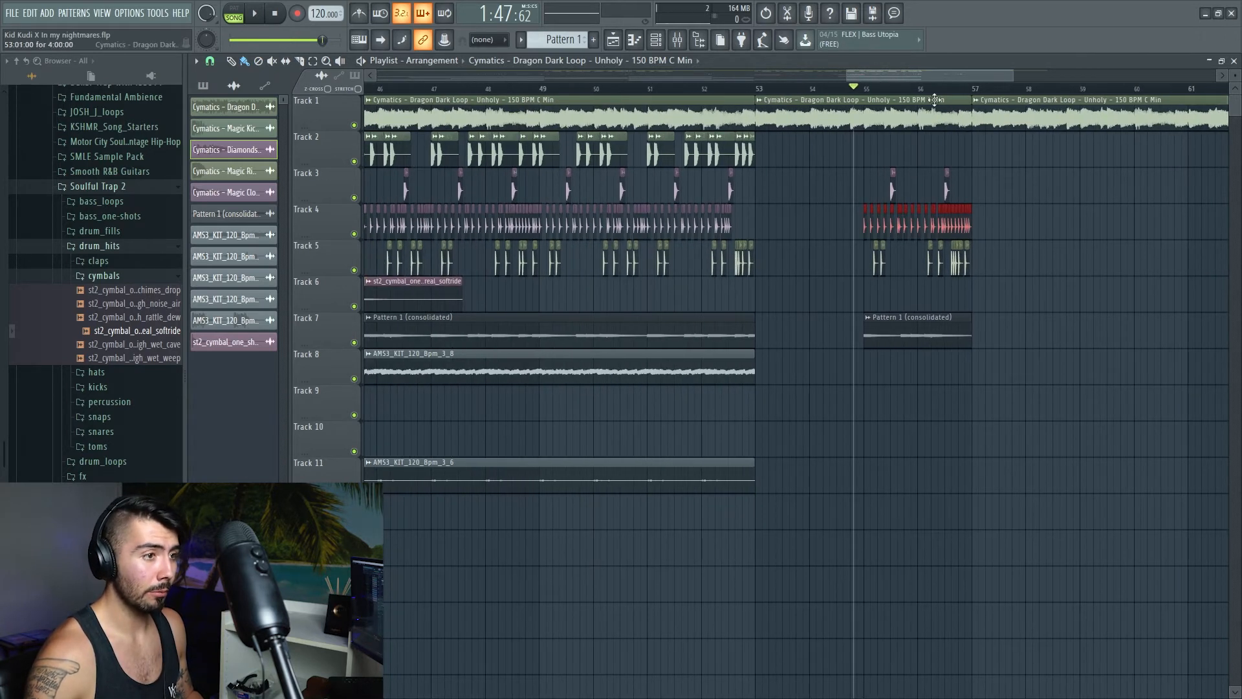
{"action": "scroll", "coordinate": [783, 119], "scroll_direction": "right", "scroll_amount": 4}
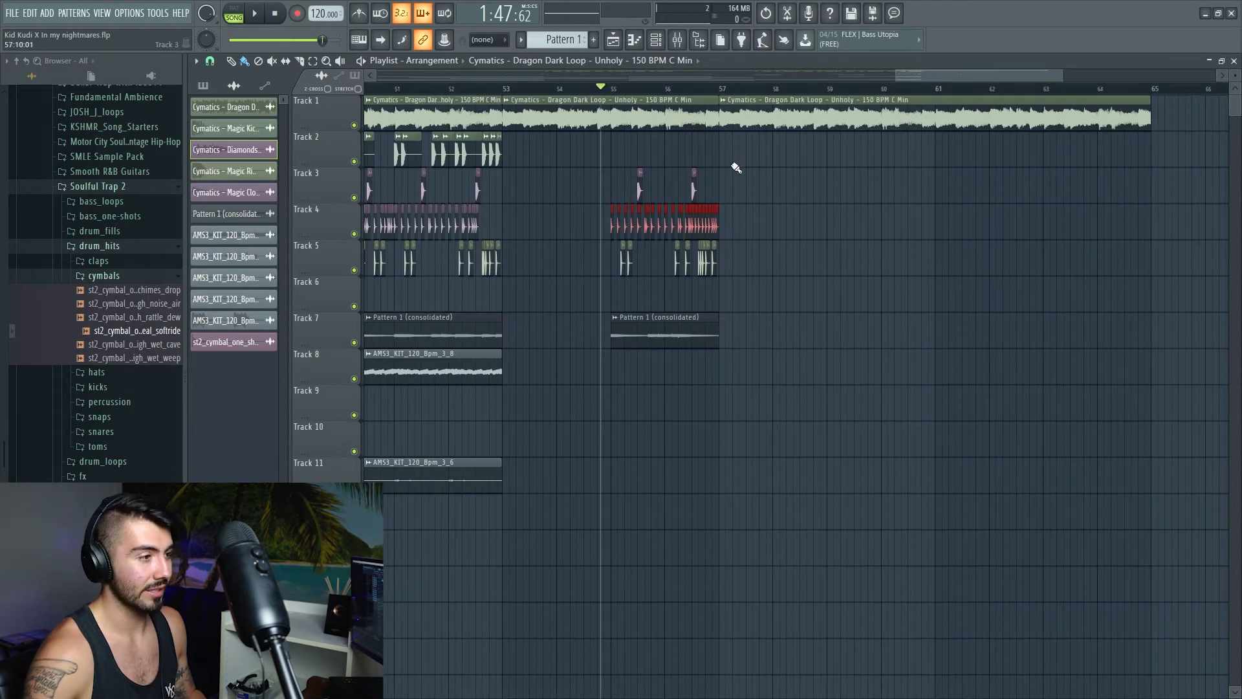
{"action": "scroll", "coordinate": [763, 203], "scroll_direction": "up", "scroll_amount": 5}
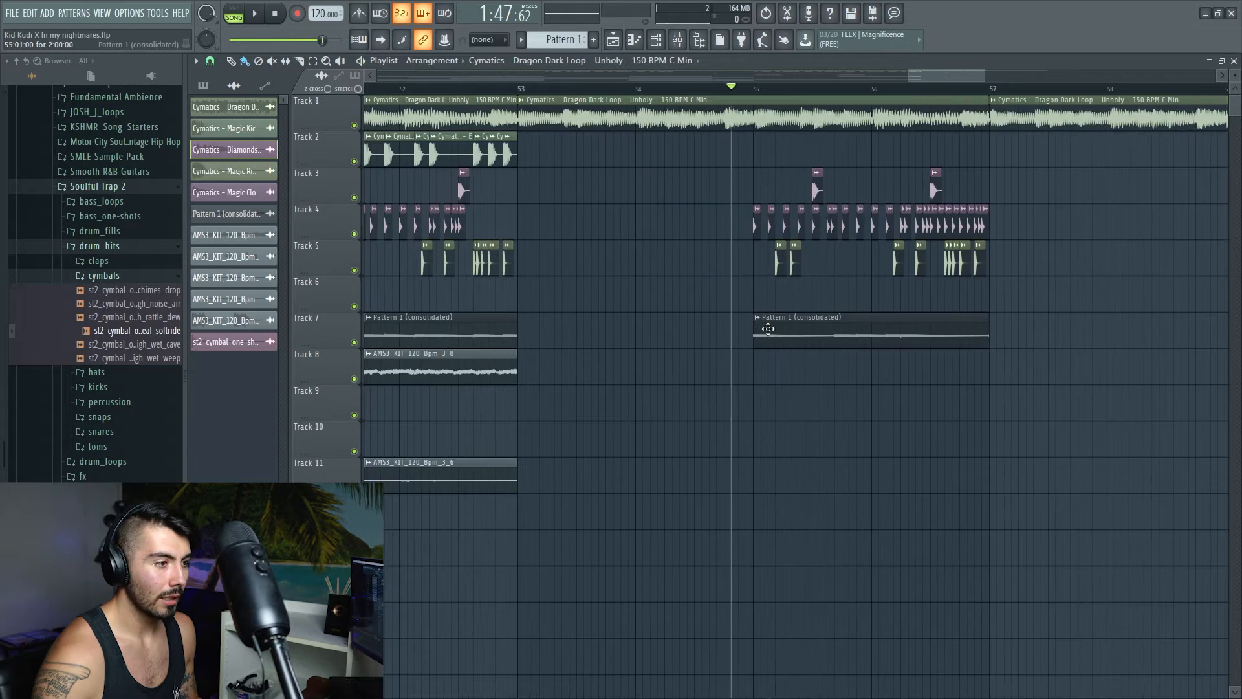
{"action": "left_click_drag", "start_coordinate": [754, 329], "coordinate": [794, 329]}
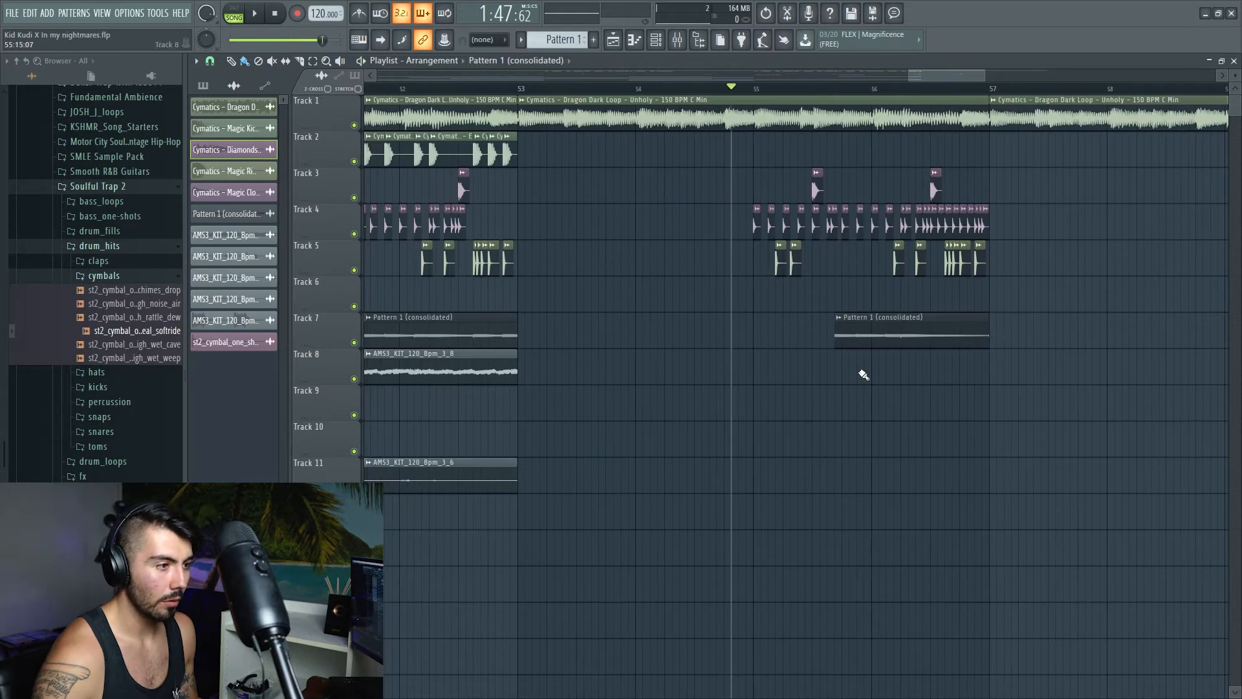
{"action": "scroll", "coordinate": [864, 375], "scroll_direction": "up", "scroll_amount": 2}
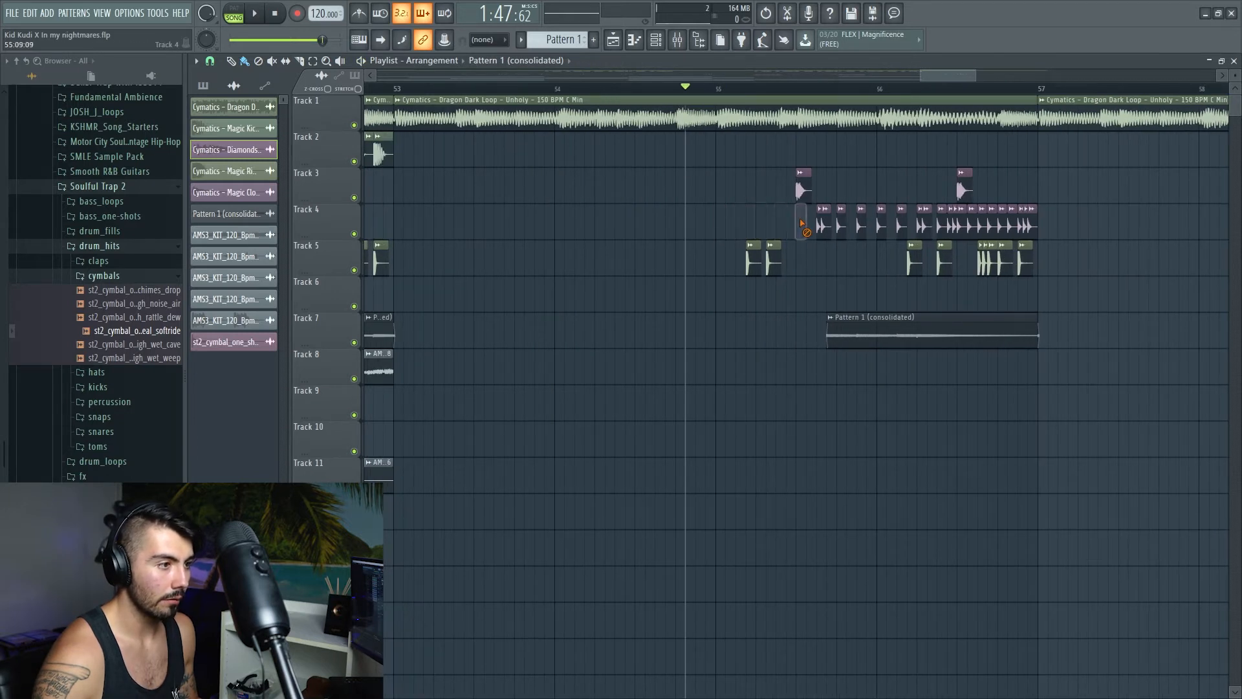
{"action": "key", "text": "space"}
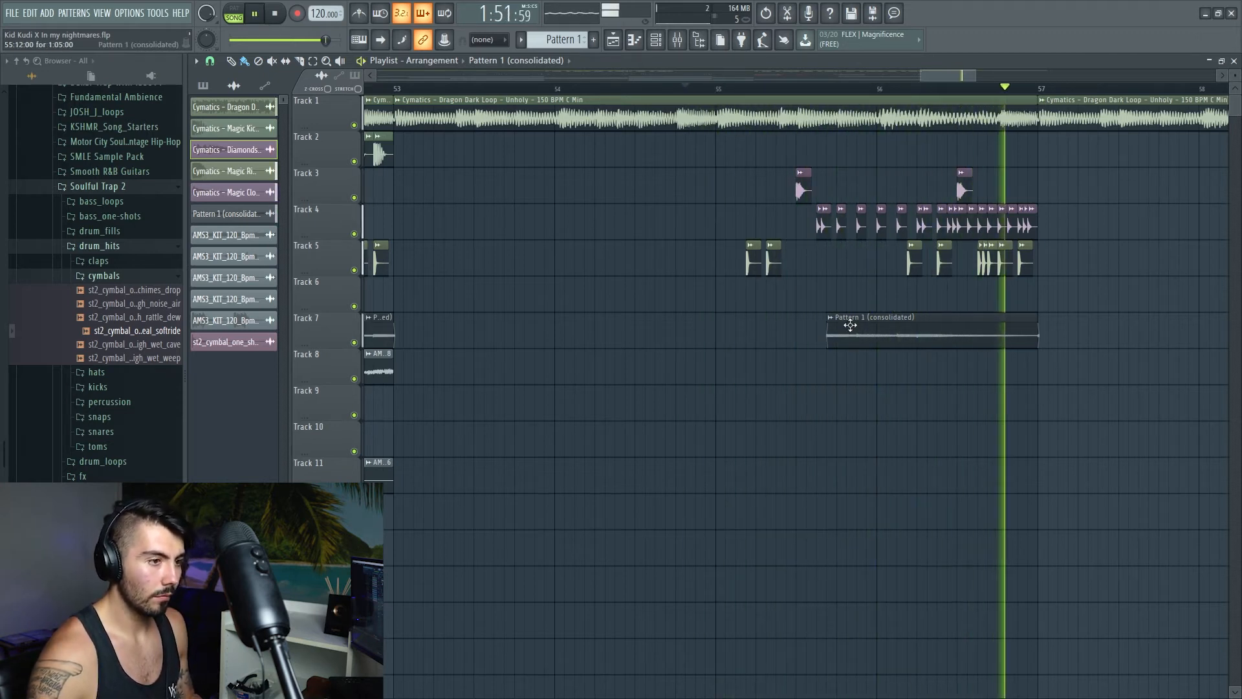
{"action": "key", "text": "space"}
Select the clips on all tracks from bar 9 to bar 57 and duplicate the section at bar 57
{"action": "scroll", "coordinate": [834, 416], "scroll_direction": "down", "scroll_amount": 6}
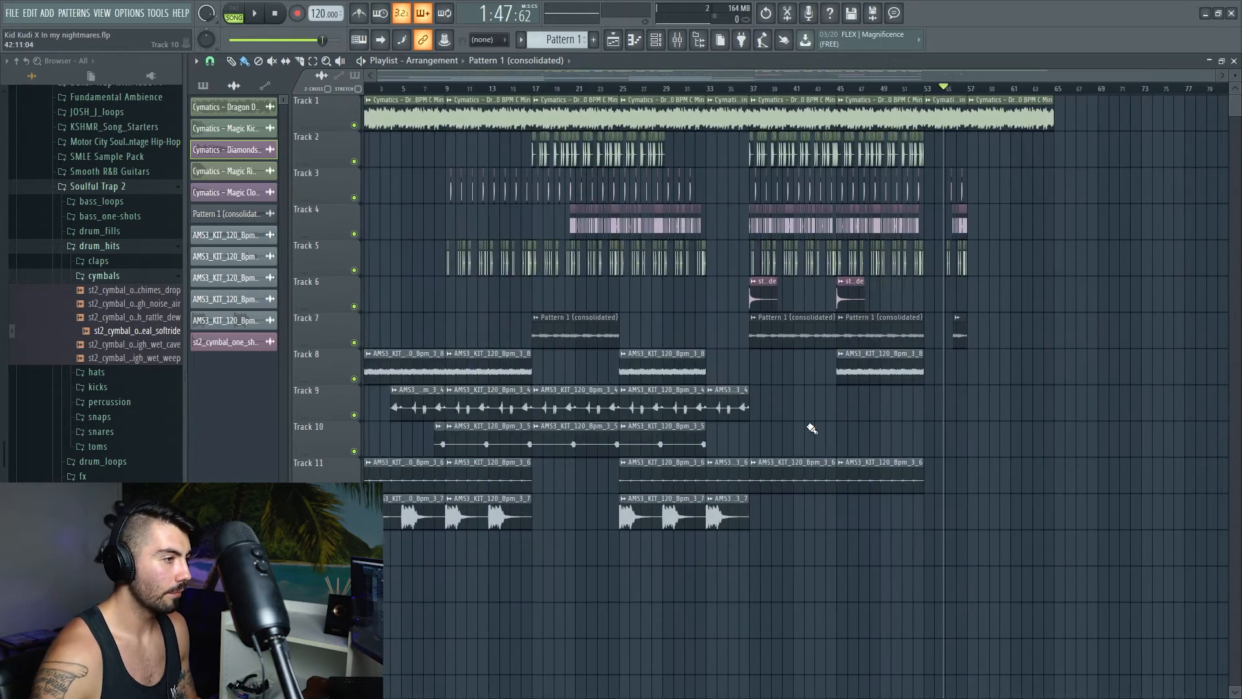
{"action": "scroll", "coordinate": [826, 423], "scroll_direction": "up", "scroll_amount": 1}
{"action": "scroll", "coordinate": [960, 225], "scroll_direction": "up", "scroll_amount": 4}
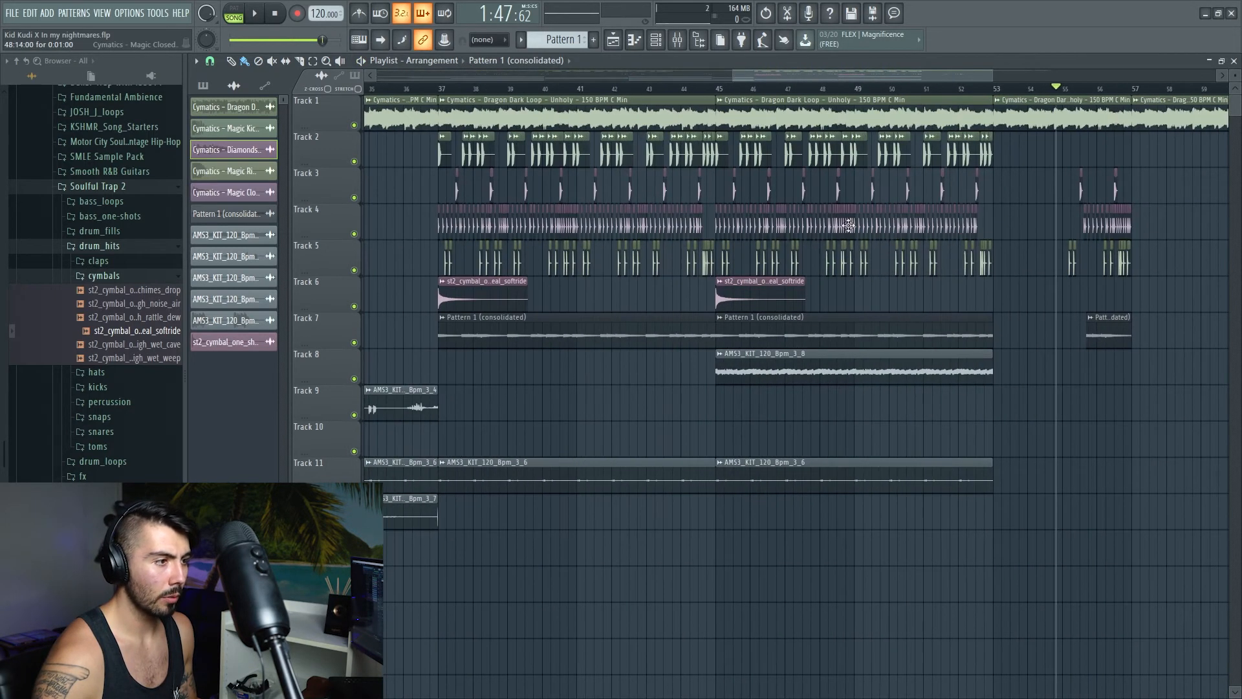
{"action": "scroll", "coordinate": [712, 209], "scroll_direction": "up", "scroll_amount": 2}
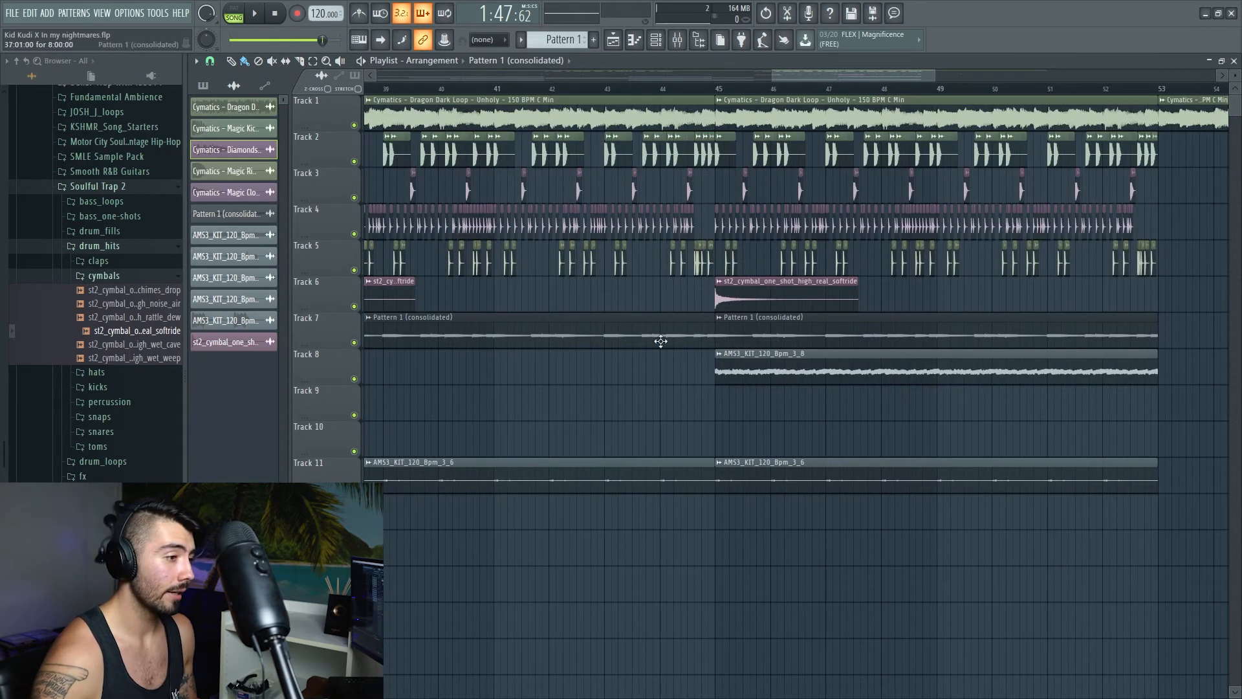
{"action": "scroll", "coordinate": [678, 408], "scroll_direction": "down", "scroll_amount": 5}
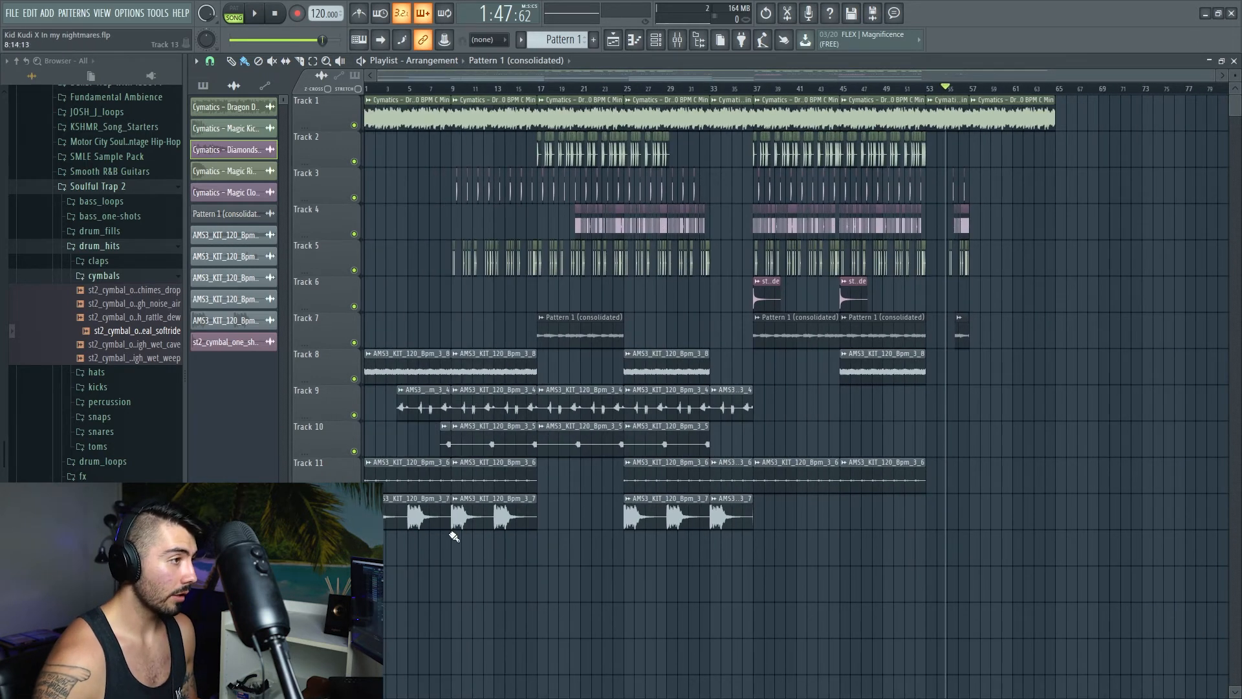
{"action": "left_click_drag", "start_coordinate": [460, 563], "coordinate": [978, 107]}
{"action": "scroll", "coordinate": [994, 237], "scroll_direction": "up", "scroll_amount": 2}
{"action": "scroll", "coordinate": [995, 236], "scroll_direction": "up", "scroll_amount": 4}
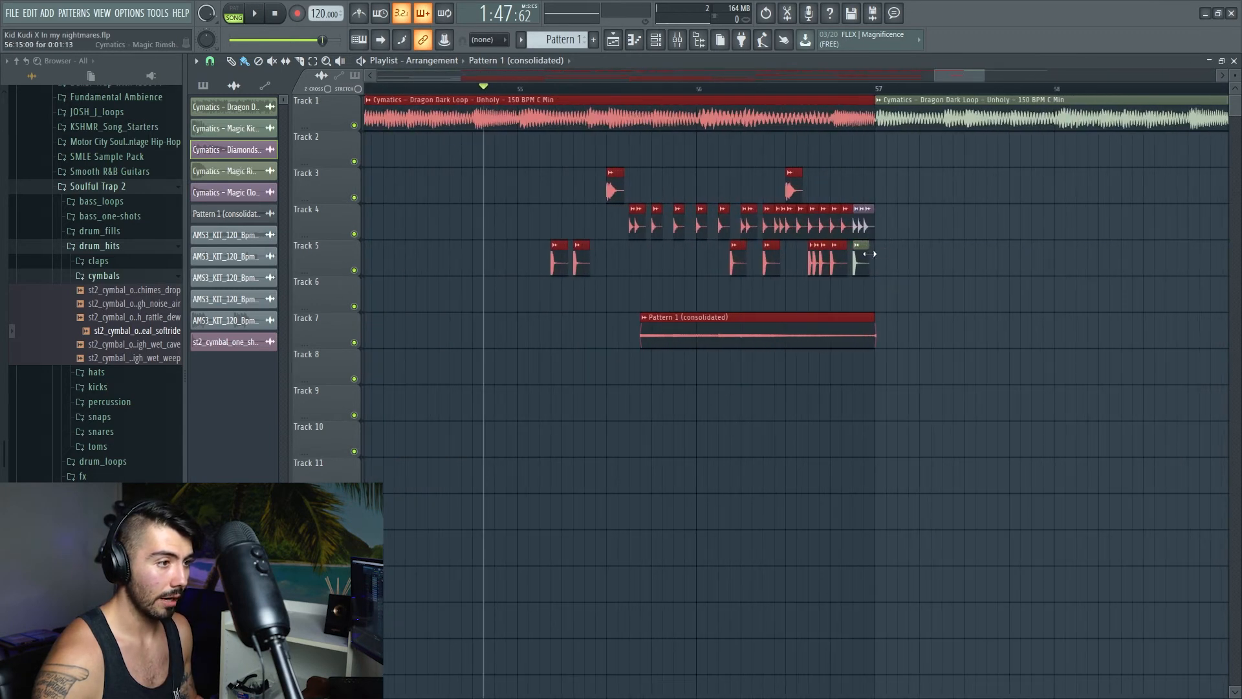
{"action": "scroll", "coordinate": [929, 225], "scroll_direction": "down", "scroll_amount": 3}
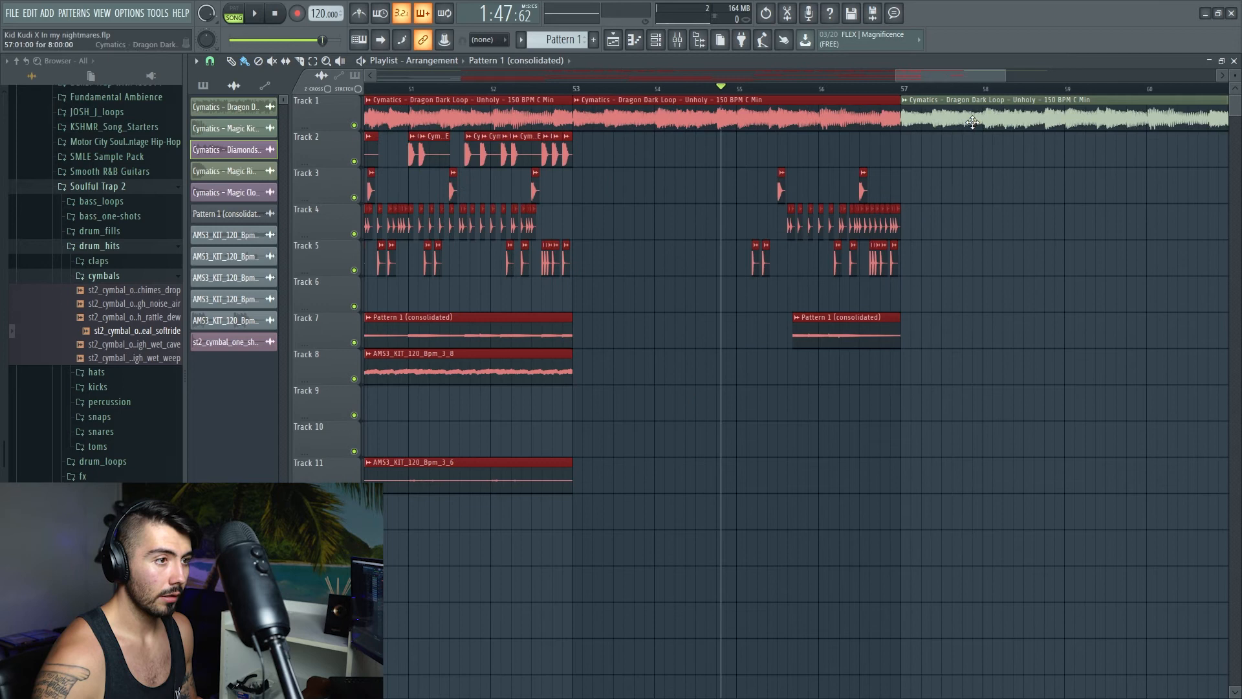
{"action": "scroll", "coordinate": [951, 421], "scroll_direction": "down", "scroll_amount": 3}
{"action": "left_click_drag", "start_coordinate": [495, 116], "coordinate": [1072, 103]}
{"action": "left_click_drag", "start_coordinate": [836, 70], "coordinate": [1051, 95]}
{"action": "left_click", "coordinate": [1062, 89]}
{"action": "left_click_drag", "start_coordinate": [1026, 75], "coordinate": [1100, 71]}
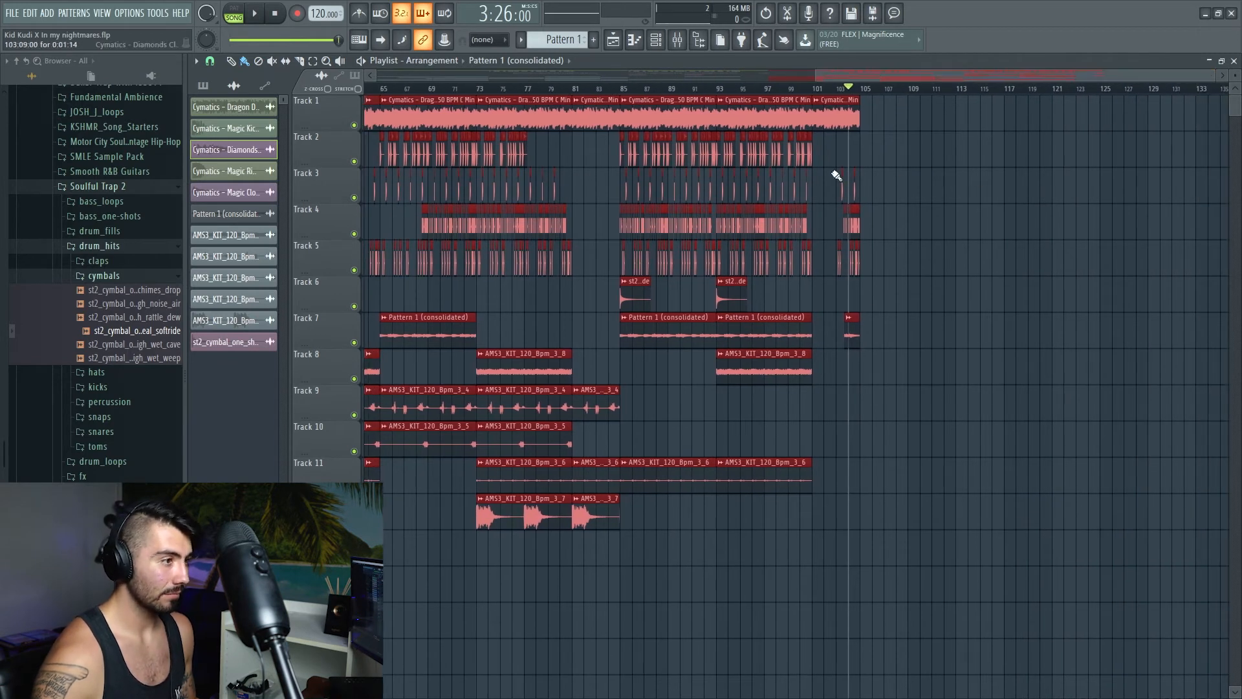
Delete the Track 3, 4, 5 and 7 build-up clips between bars 103 and 105
{"action": "scroll", "coordinate": [881, 180], "scroll_direction": "up", "scroll_amount": 3}
{"action": "left_click", "coordinate": [966, 194]}
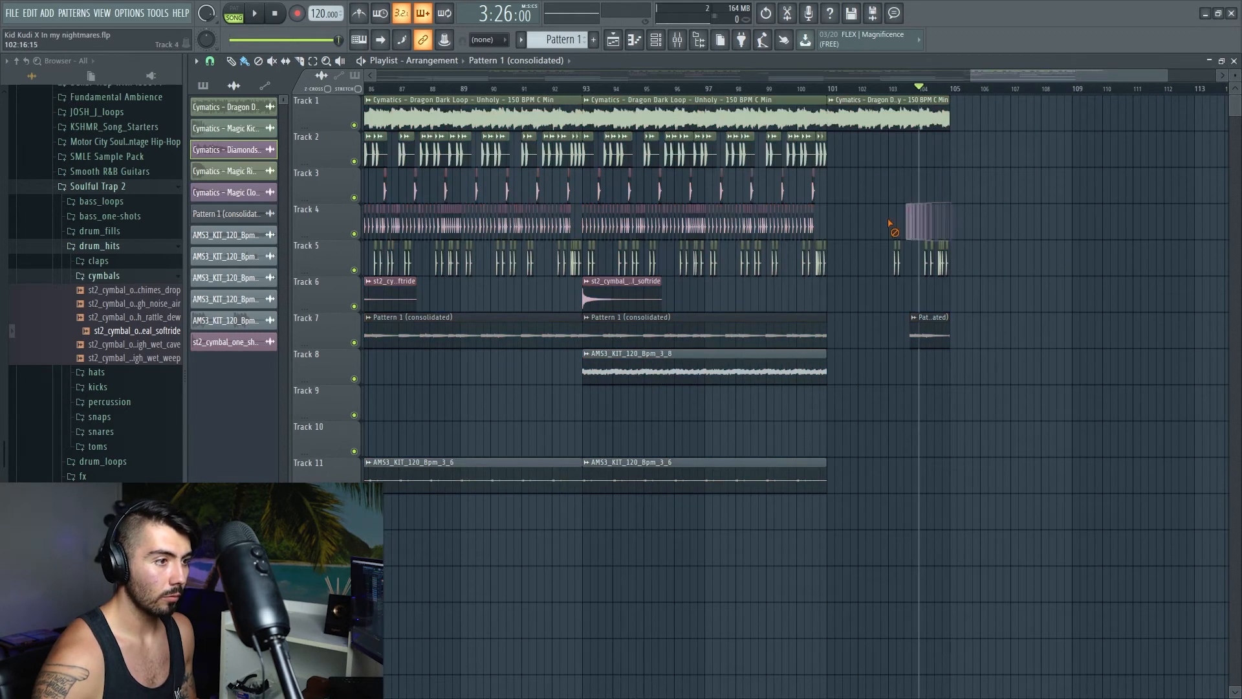
{"action": "scroll", "coordinate": [939, 319], "scroll_direction": "up", "scroll_amount": 2}
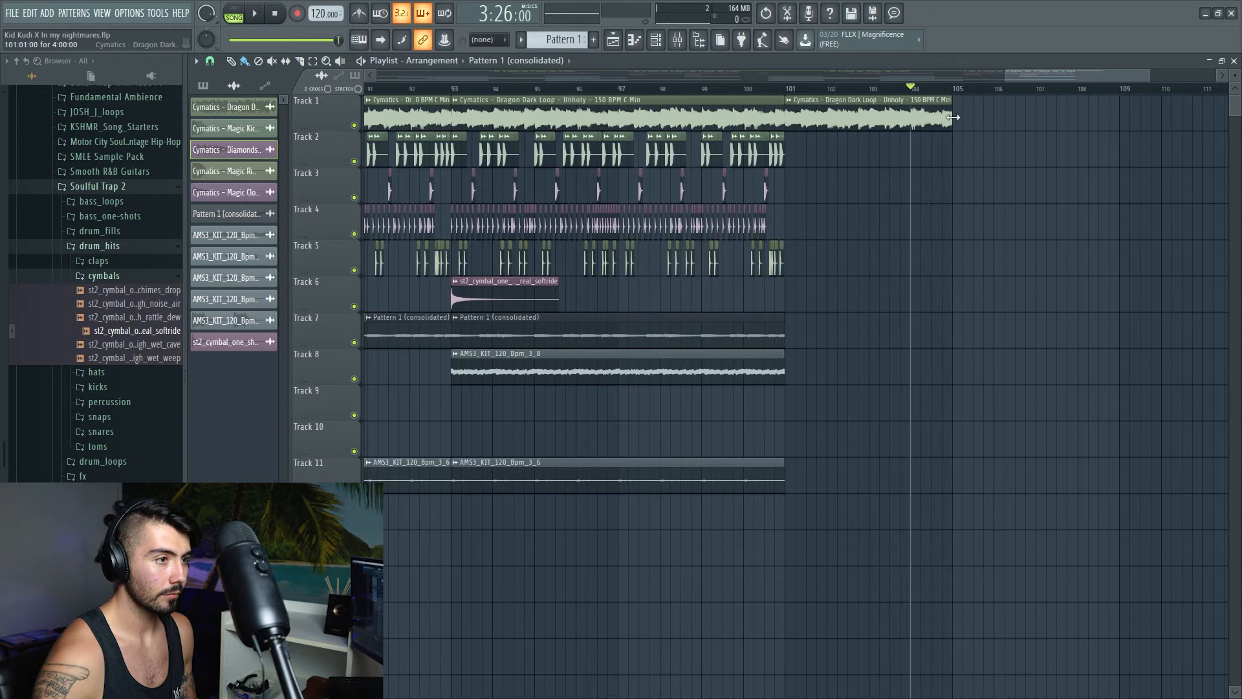
Extend the last Track 1 Dragon Dark Loop clip from bar 101 to eight bars, ending at bar 109
{"action": "left_click_drag", "start_coordinate": [957, 113], "coordinate": [1116, 116]}
{"action": "left_click", "coordinate": [1108, 91]}
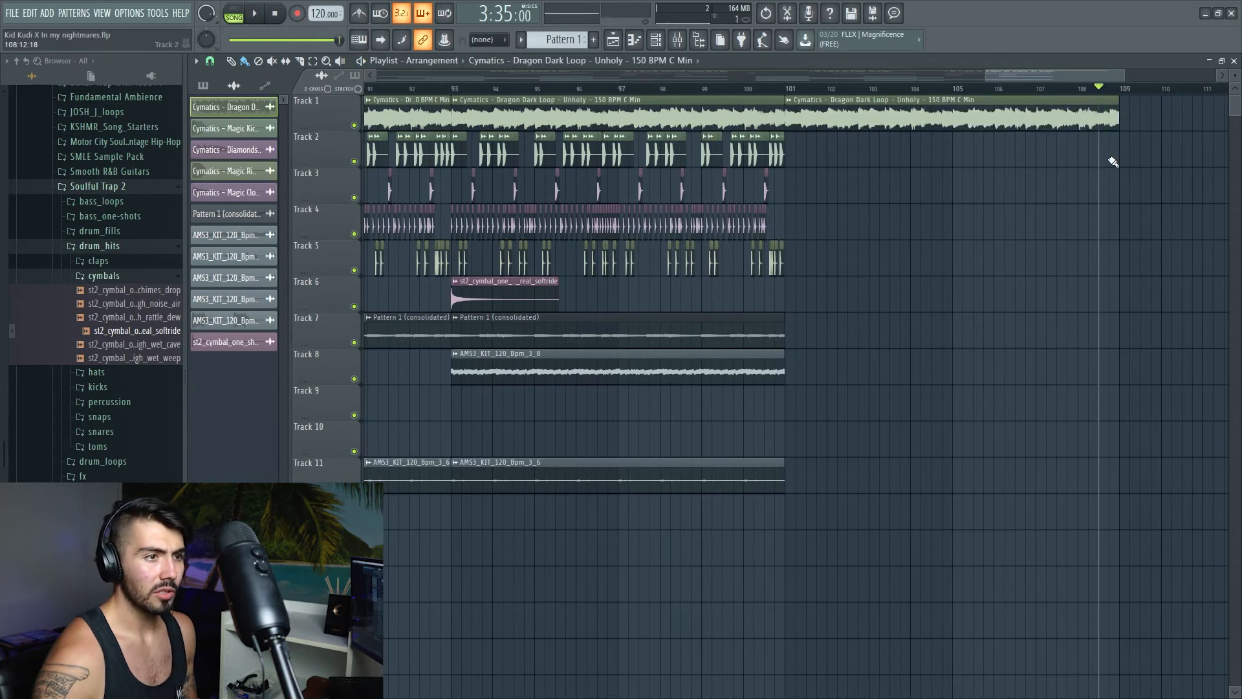
{"action": "scroll", "coordinate": [1113, 158], "scroll_direction": "down", "scroll_amount": 4}
{"action": "scroll", "coordinate": [1137, 163], "scroll_direction": "up", "scroll_amount": 4}
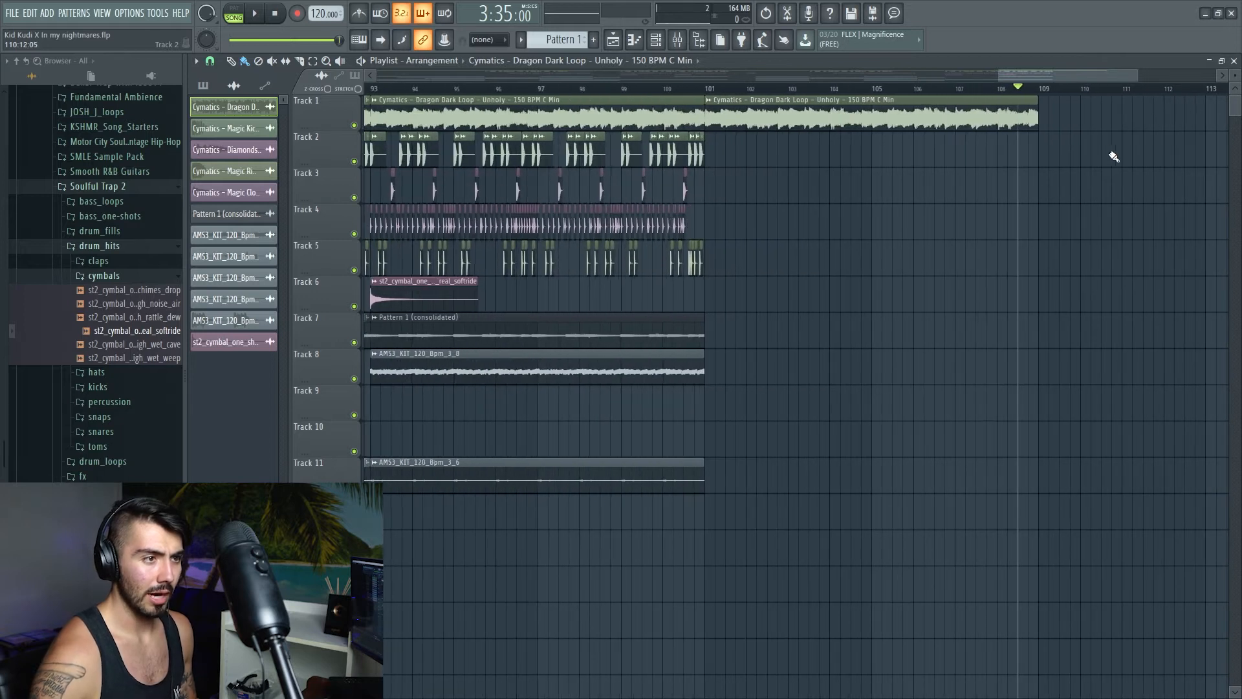
Play back the solo Track 1 ending from about bar 105
{"action": "left_click_drag", "start_coordinate": [1035, 72], "coordinate": [1061, 69]}
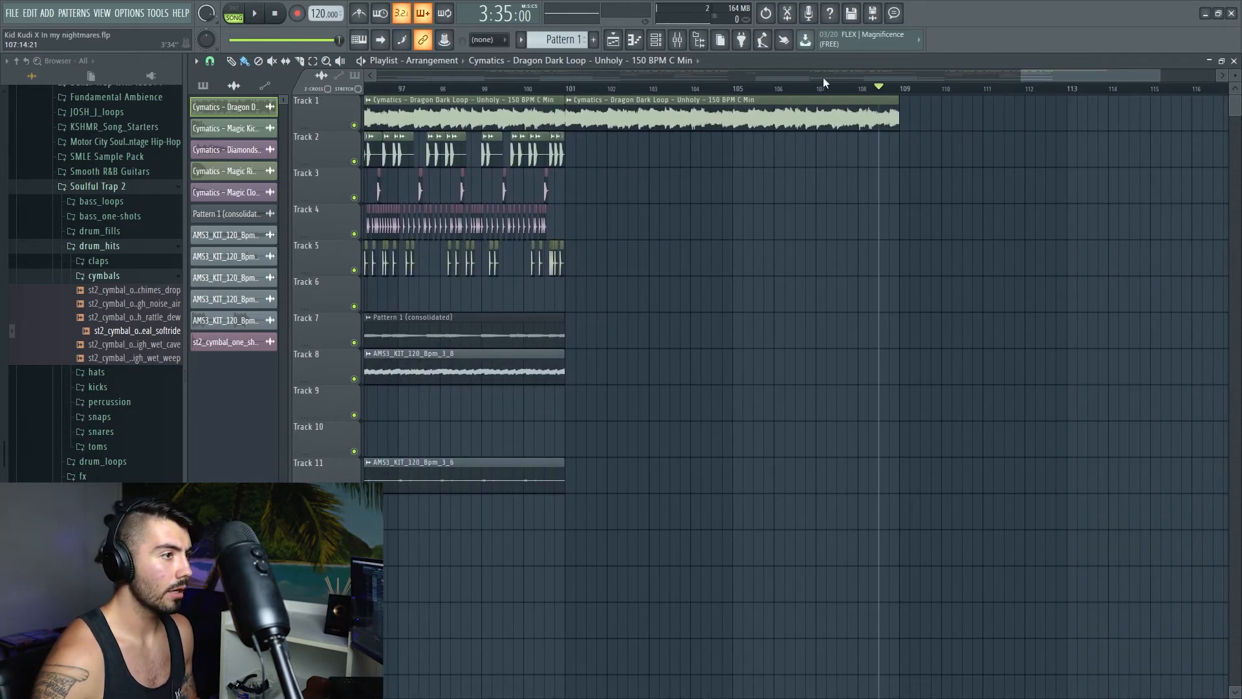
{"action": "key", "text": "space"}
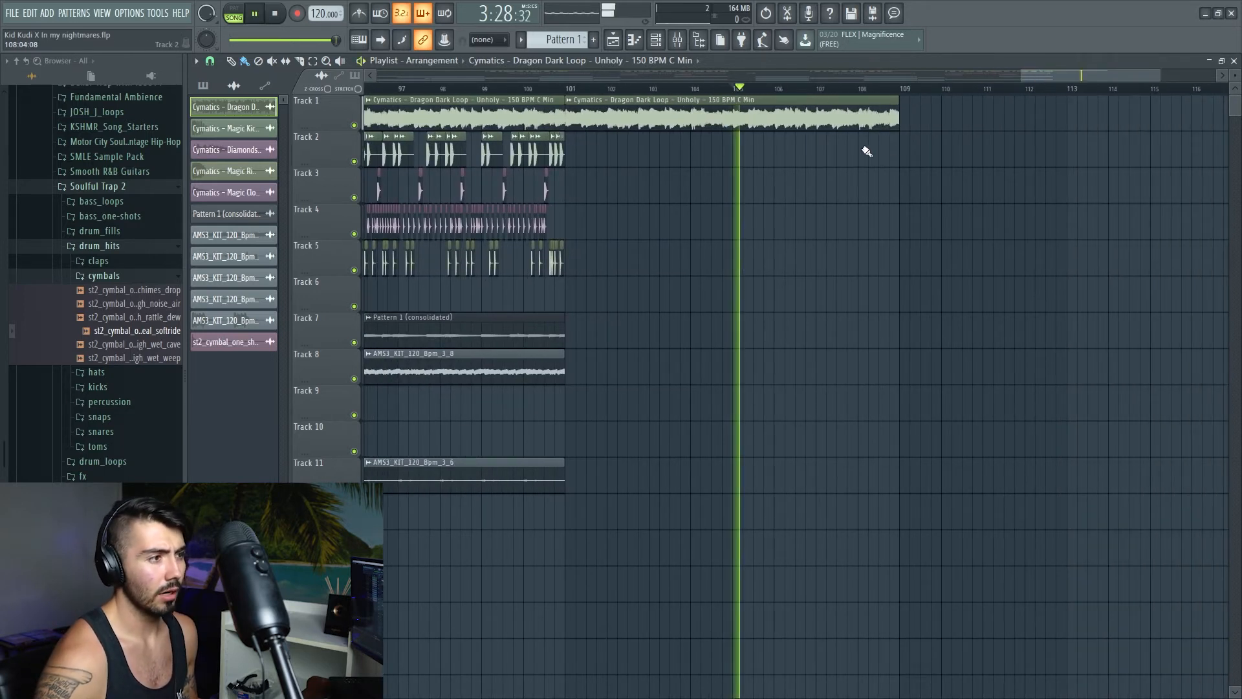
{"action": "key", "text": "space"}
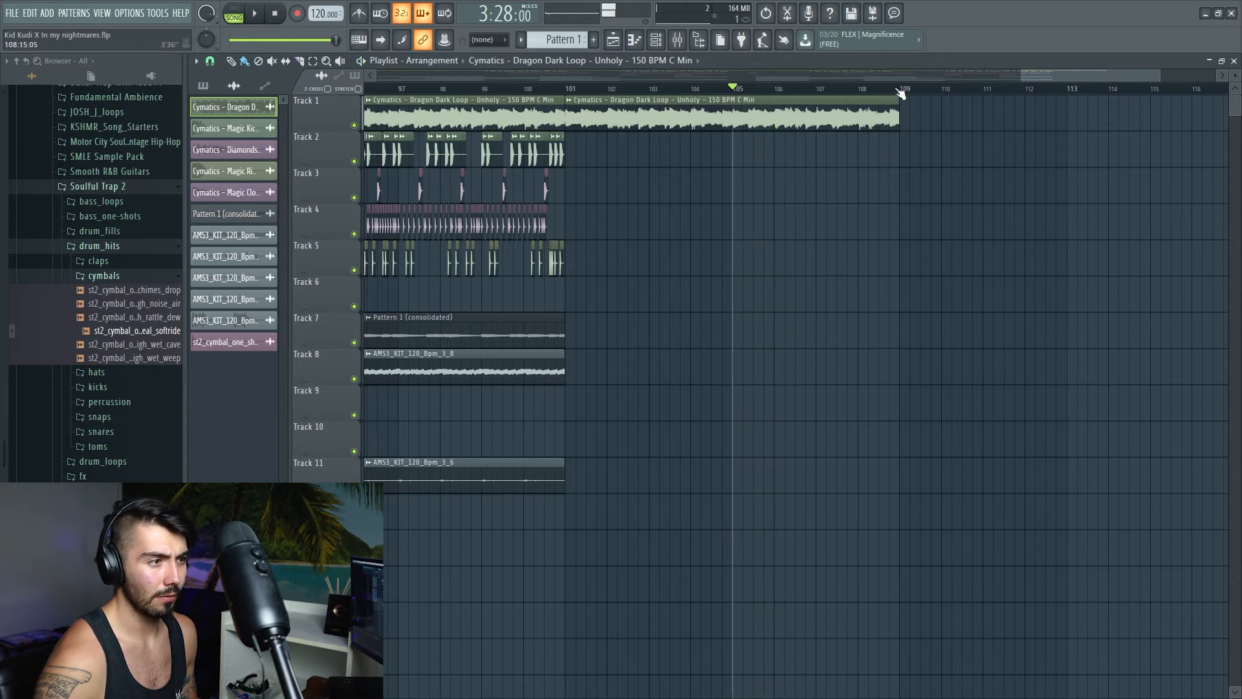
Inspect where the last Track 1 Dragon Dark Loop clip ends at bar 109
{"action": "left_click", "coordinate": [894, 90]}
{"action": "scroll", "coordinate": [915, 130], "scroll_direction": "up", "scroll_amount": 6}
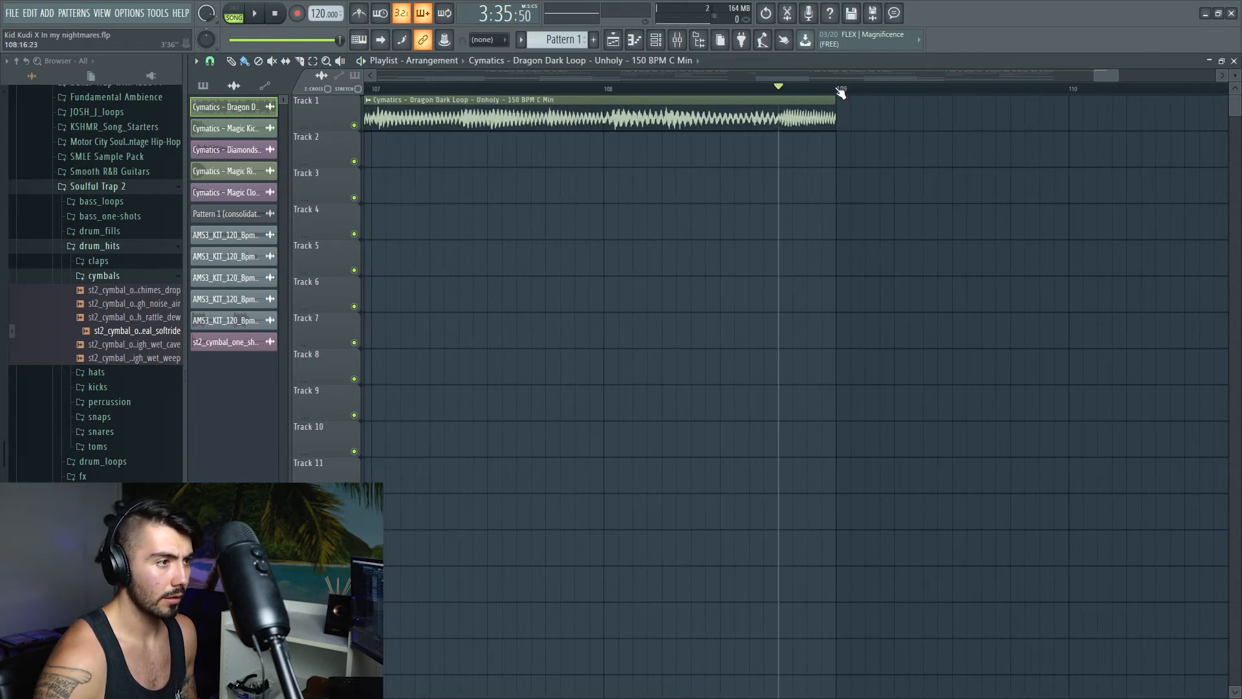
{"action": "left_click_drag", "start_coordinate": [810, 90], "coordinate": [901, 96]}
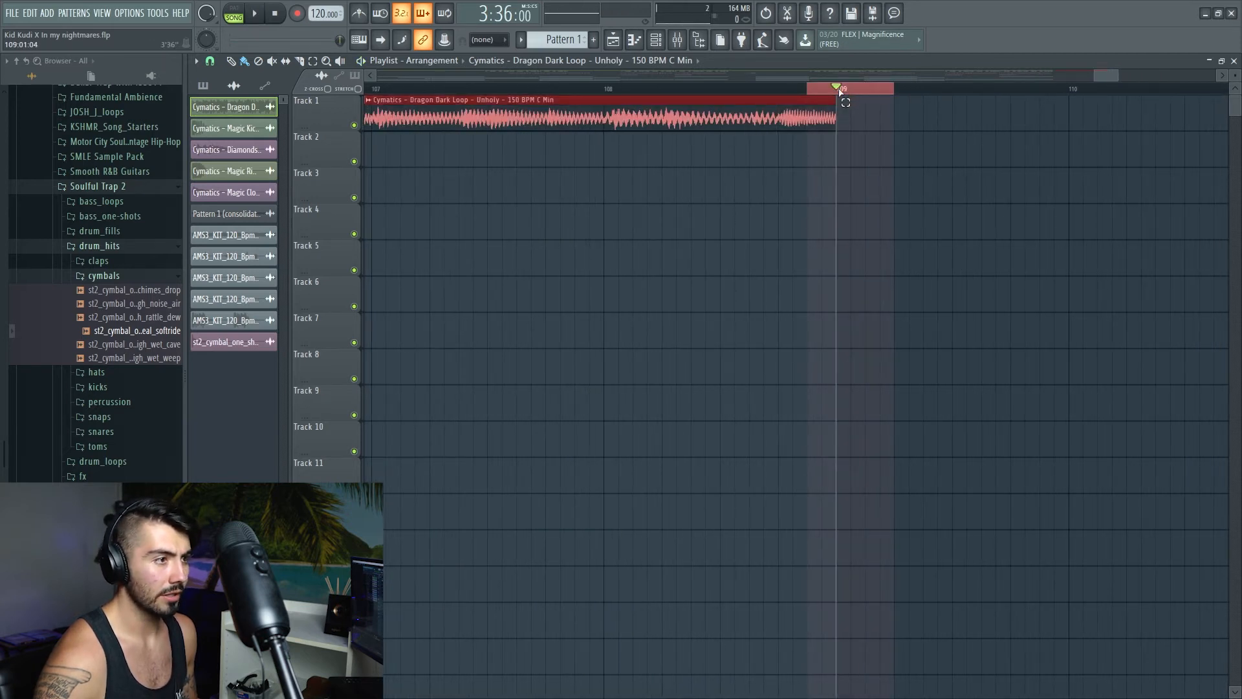
{"action": "scroll", "coordinate": [848, 180], "scroll_direction": "down", "scroll_amount": 10}
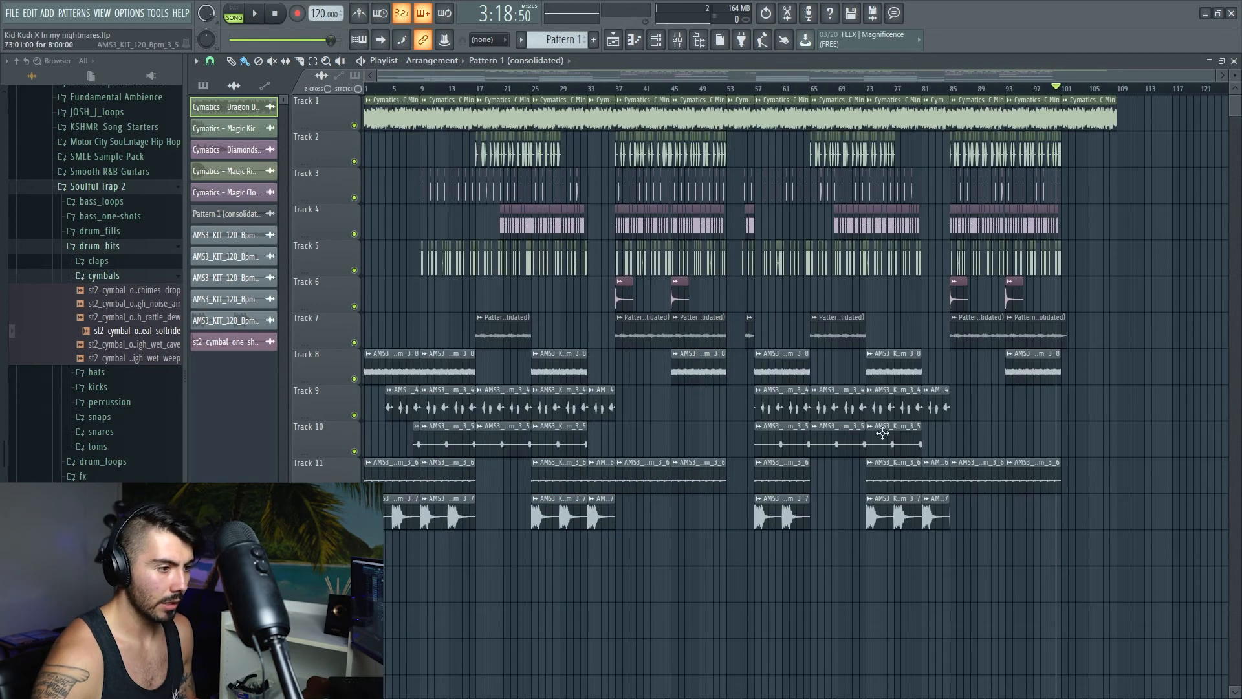
Place eight-bar clips of AMS3_KIT_120_Bpm_3_4 on Track 9 and AMS3_KIT_120_Bpm_3_6 on Track 11, both starting at bar 101
{"action": "scroll", "coordinate": [883, 432], "scroll_direction": "up", "scroll_amount": 5}
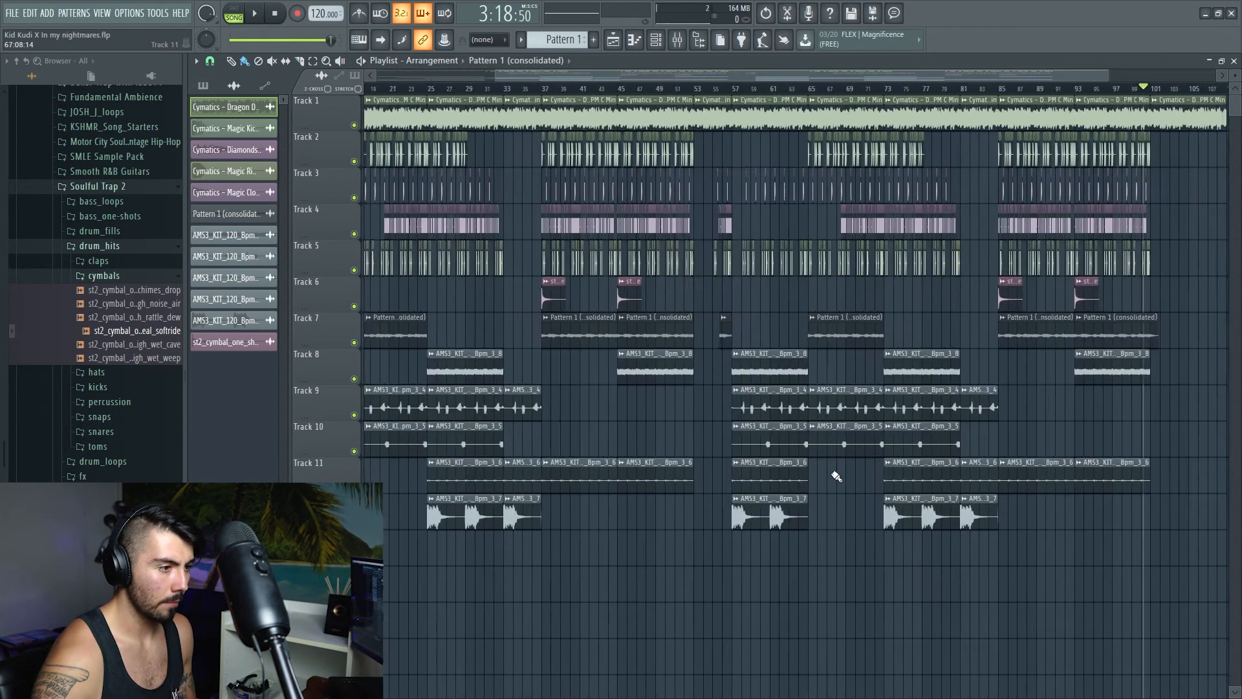
{"action": "left_click_drag", "start_coordinate": [737, 420], "coordinate": [1237, 383]}
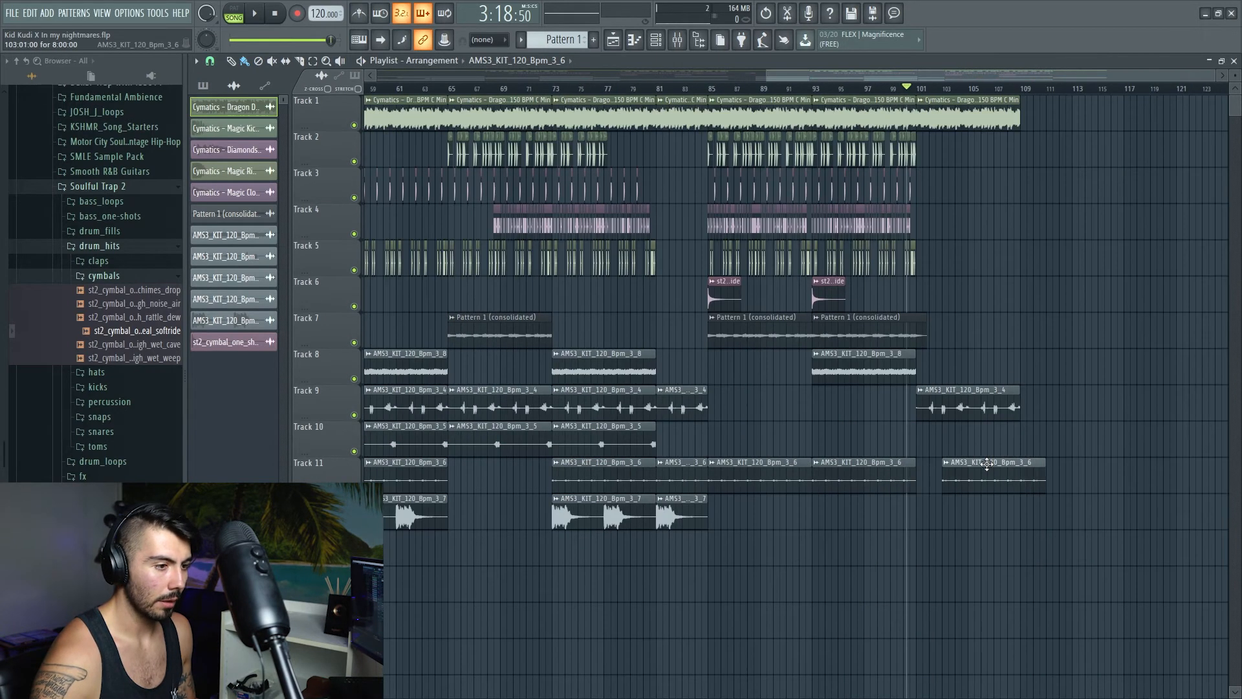
Play back the outro from about bar 100 with the added Track 9 and Track 11 clips
{"action": "key", "text": "space"}
{"action": "scroll", "coordinate": [1025, 498], "scroll_direction": "up", "scroll_amount": 3}
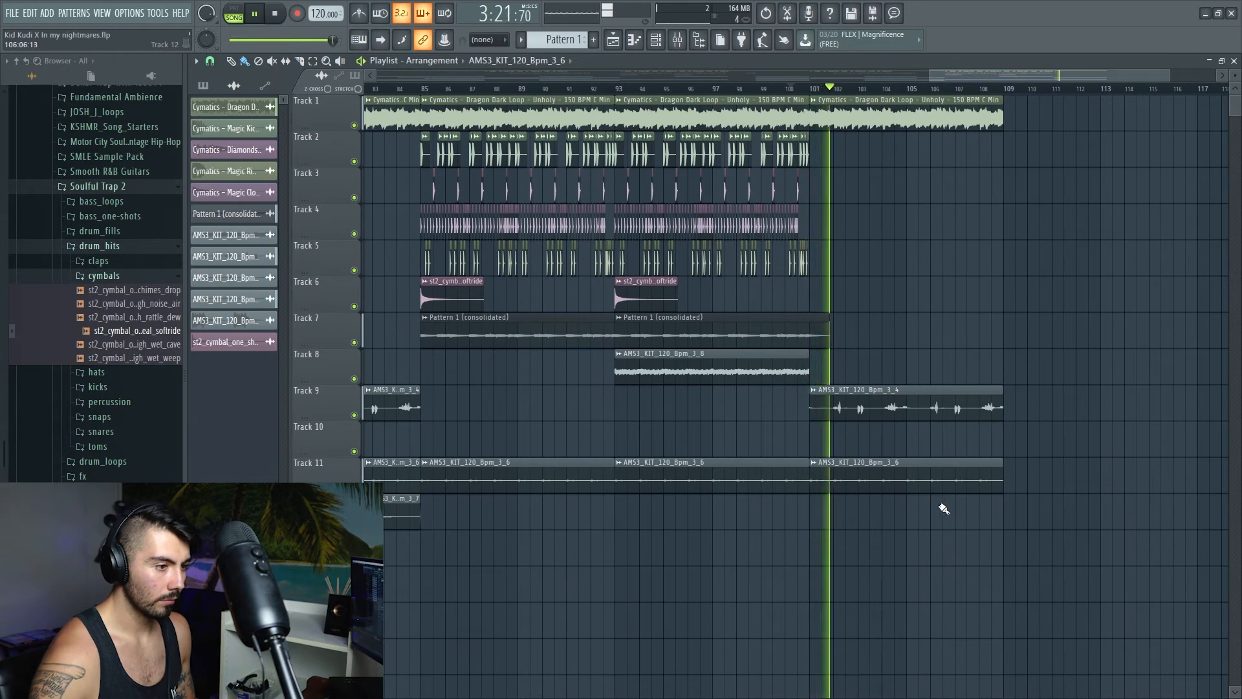
{"action": "scroll", "coordinate": [923, 522], "scroll_direction": "down", "scroll_amount": 3}
{"action": "scroll", "coordinate": [977, 535], "scroll_direction": "up", "scroll_amount": 3}
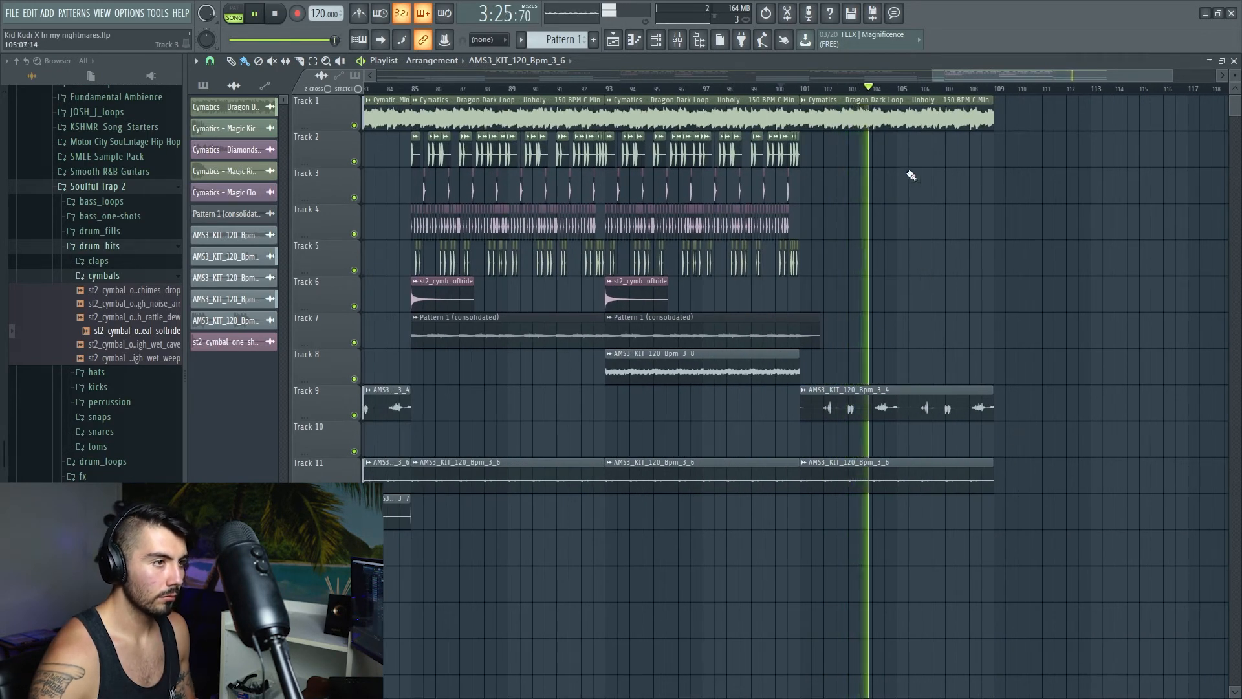
{"action": "key", "text": "space"}
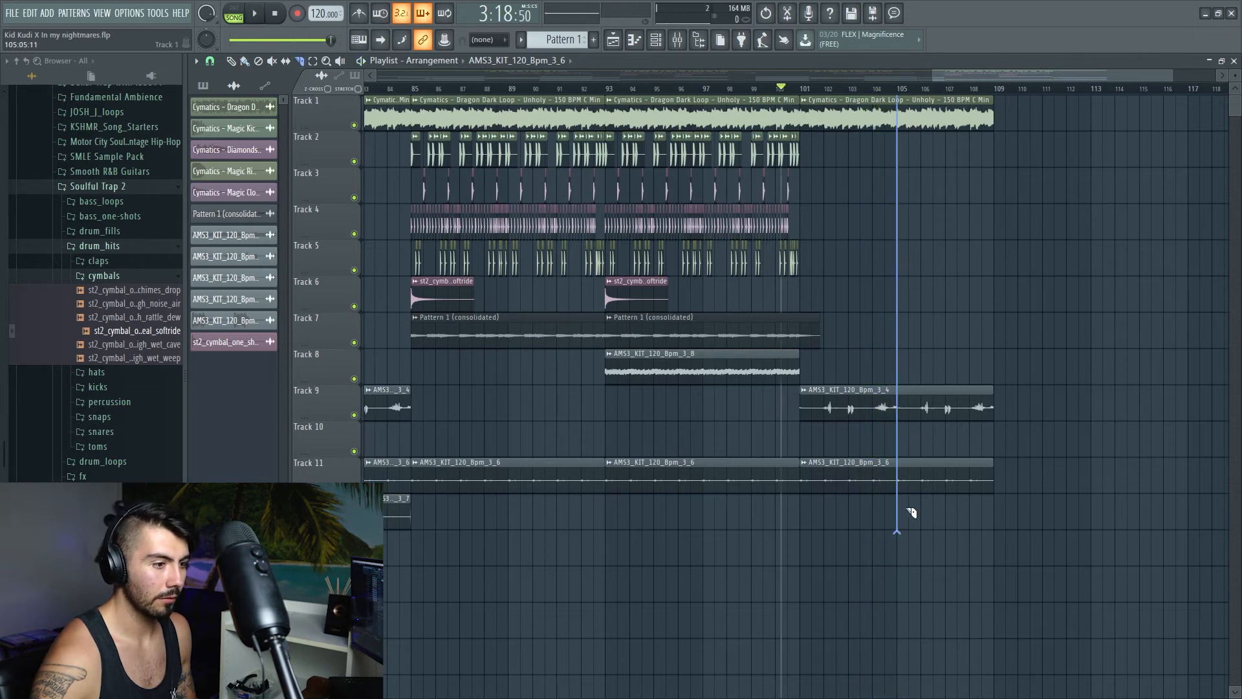
Slice the outro clips on Tracks 1, 9 and 11 at bar 105 and delete the pieces after the cut
{"action": "left_click_drag", "start_coordinate": [911, 512], "coordinate": [911, 514]}
{"action": "right_click", "coordinate": [952, 396]}
{"action": "right_click", "coordinate": [951, 477]}
{"action": "right_click", "coordinate": [937, 119]}
Trim the end of the last Track 9 clip to slightly before bar 105
{"action": "scroll", "coordinate": [918, 442], "scroll_direction": "up", "scroll_amount": 3}
{"action": "scroll", "coordinate": [918, 443], "scroll_direction": "up", "scroll_amount": 3}
{"action": "left_click_drag", "start_coordinate": [821, 391], "coordinate": [772, 391]}
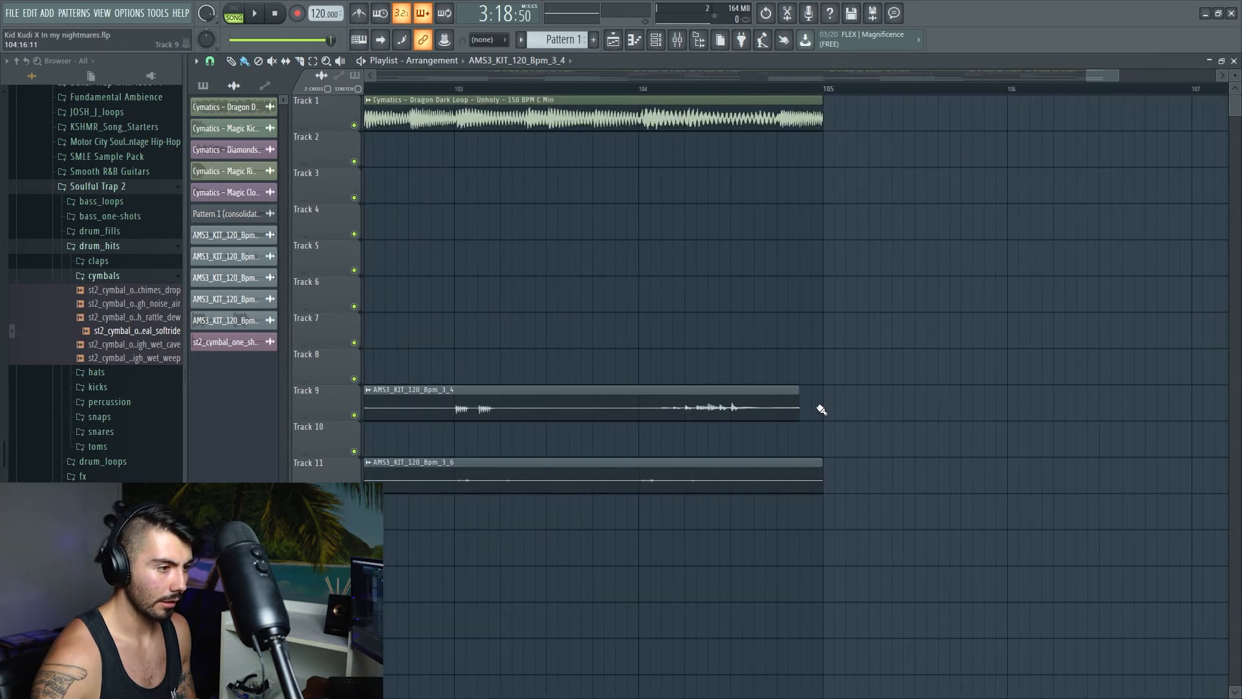
Play back the shortened outro through its end at bar 105
{"action": "scroll", "coordinate": [837, 296], "scroll_direction": "down", "scroll_amount": 4}
{"action": "key", "text": "space"}
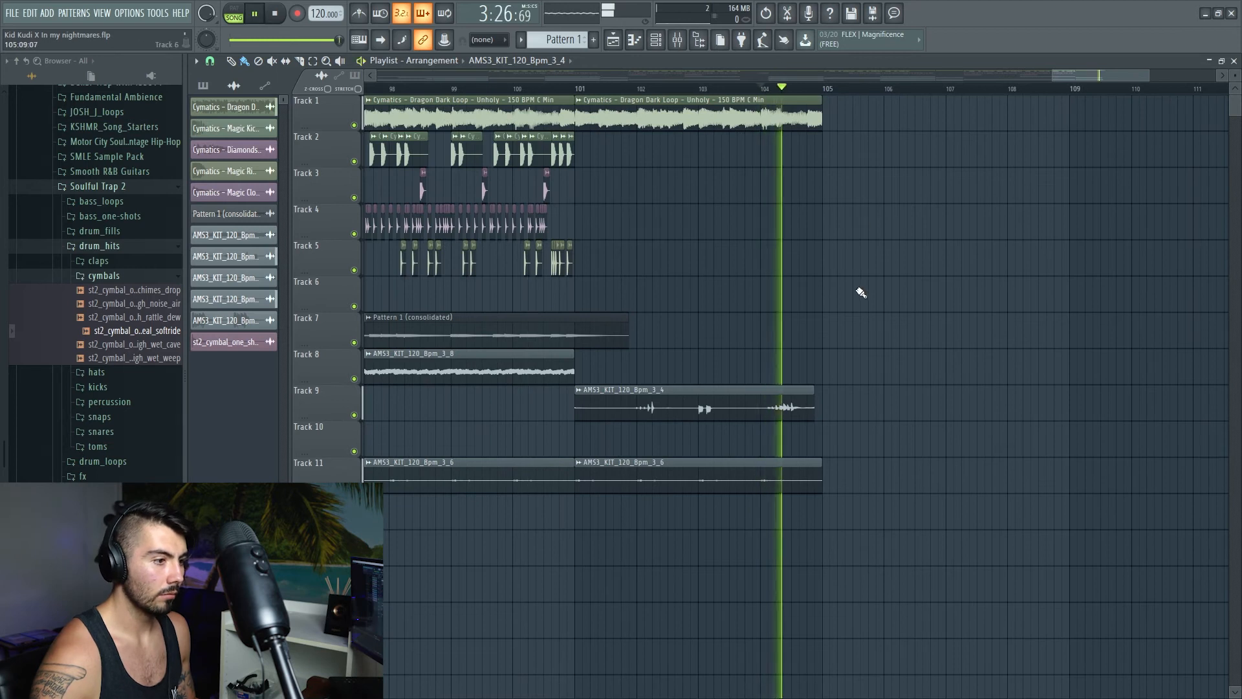
{"action": "scroll", "coordinate": [787, 549], "scroll_direction": "down", "scroll_amount": 2}
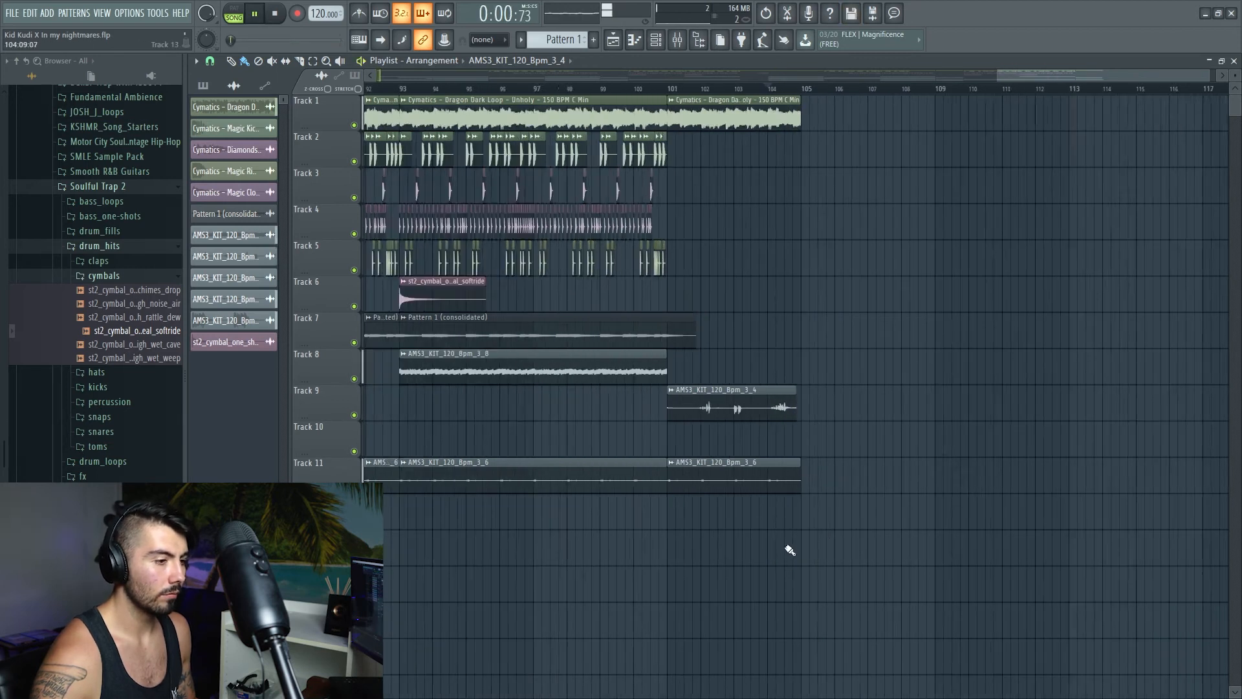
{"action": "scroll", "coordinate": [792, 549], "scroll_direction": "down", "scroll_amount": 4}
{"action": "key", "text": "space"}
Copy the soft-ride cymbal on Track 6 into the gap before bar 85 and make the copy unique
{"action": "scroll", "coordinate": [738, 401], "scroll_direction": "up", "scroll_amount": 4}
{"action": "scroll", "coordinate": [735, 343], "scroll_direction": "up", "scroll_amount": 3}
{"action": "left_click_drag", "start_coordinate": [728, 303], "coordinate": [605, 271]}
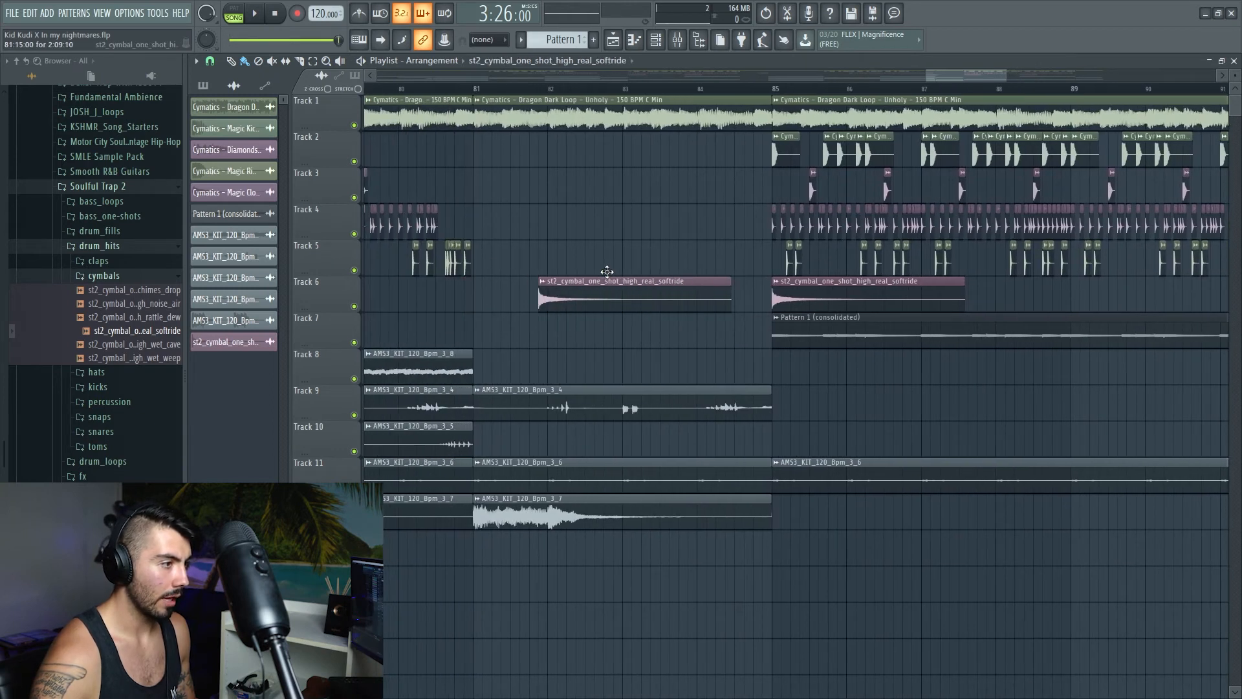
{"action": "left_click", "coordinate": [552, 281]}
{"action": "left_click", "coordinate": [587, 375]}
Reverse the copied cymbal sample and move its Track 6 clip to end exactly at bar 85
{"action": "double_click", "coordinate": [607, 308]}
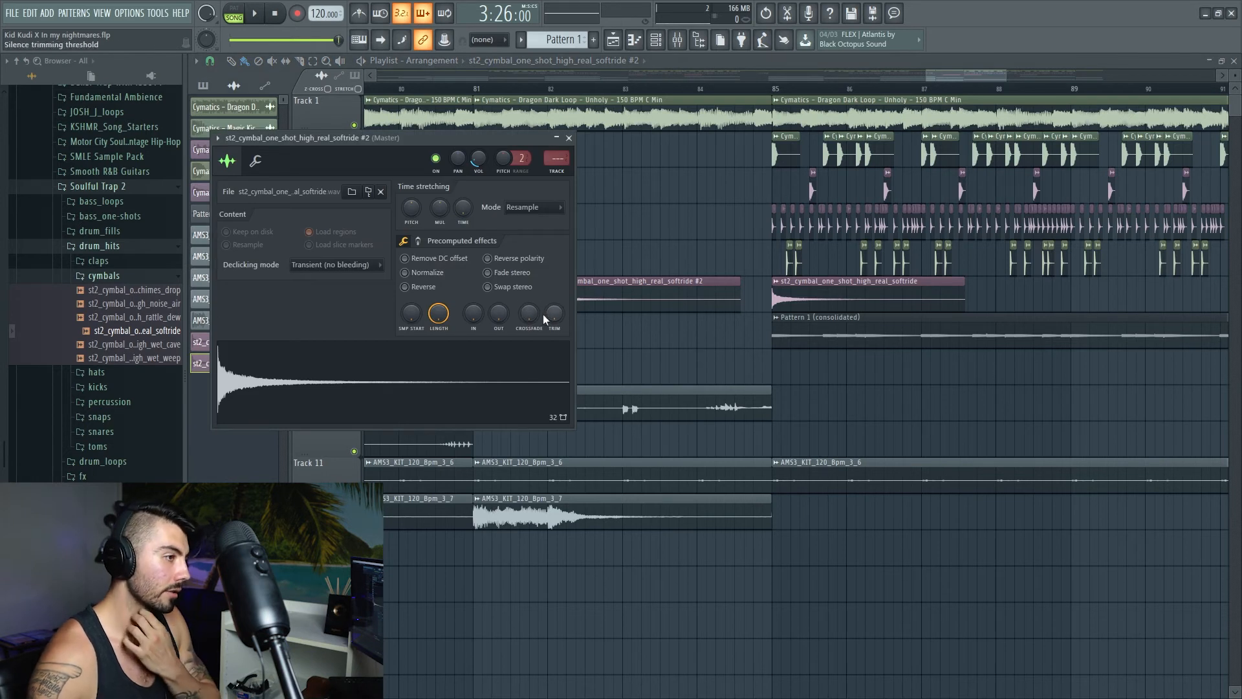
{"action": "left_click", "coordinate": [406, 288]}
{"action": "left_click", "coordinate": [569, 138]}
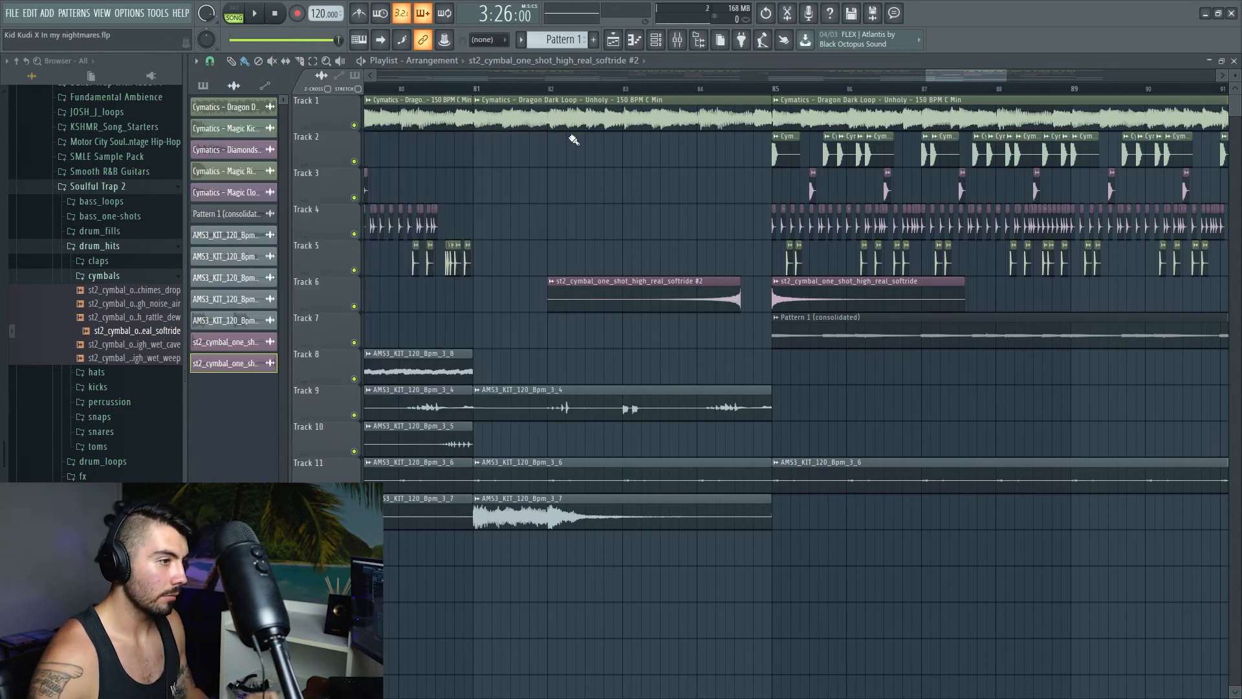
{"action": "scroll", "coordinate": [810, 370], "scroll_direction": "up", "scroll_amount": 6}
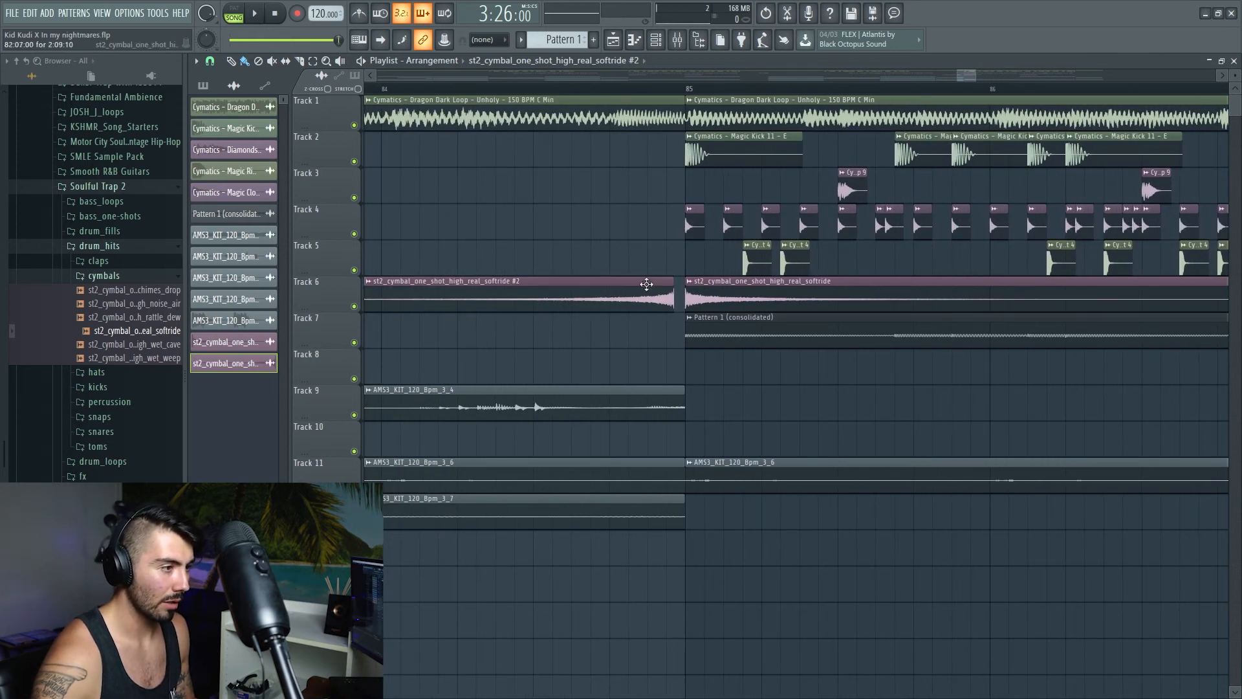
{"action": "scroll", "coordinate": [646, 285], "scroll_direction": "up", "scroll_amount": 4}
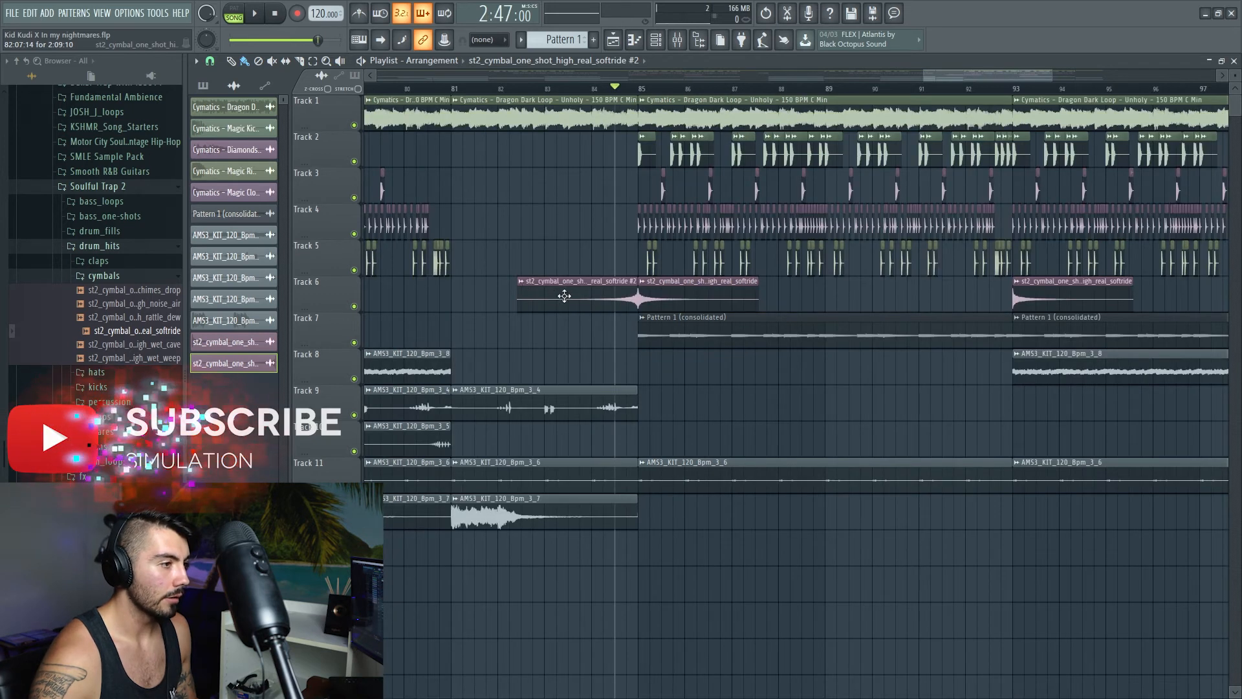
Lower the reversed cymbal's pitch by 300 cents with the stretch mode set to Auto, and preview the transition into bar 85
{"action": "double_click", "coordinate": [564, 296]}
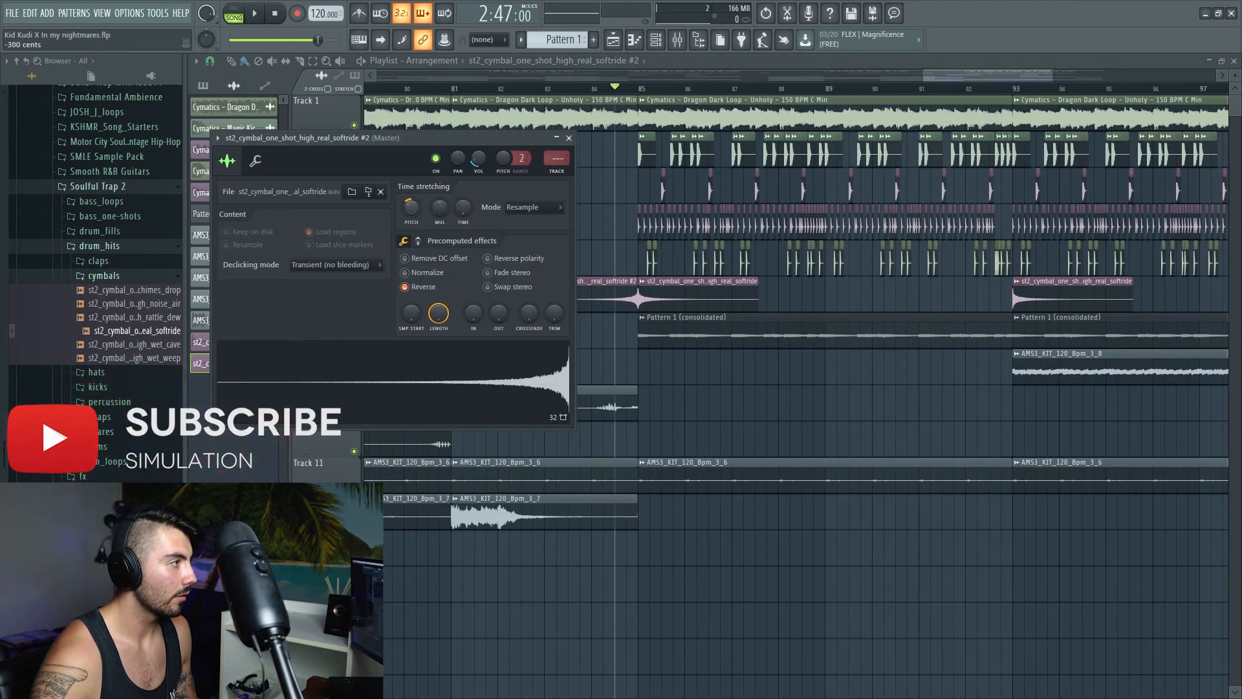
{"action": "key", "text": "space"}
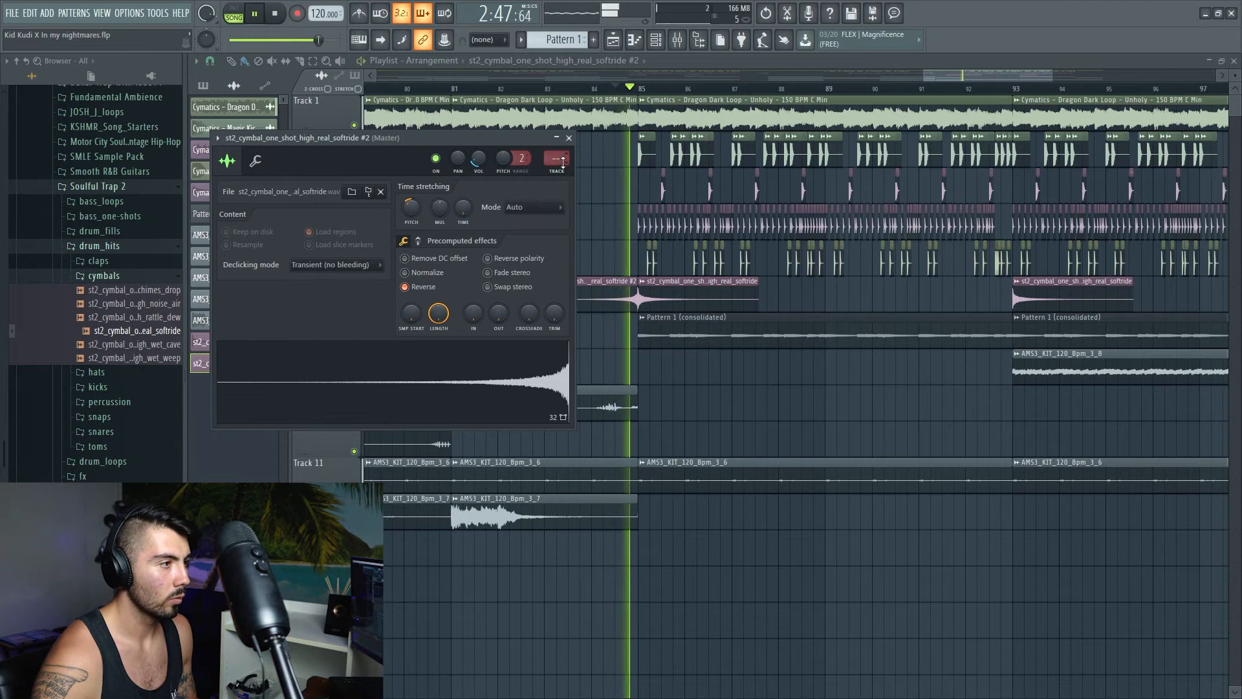
{"action": "left_click", "coordinate": [568, 138]}
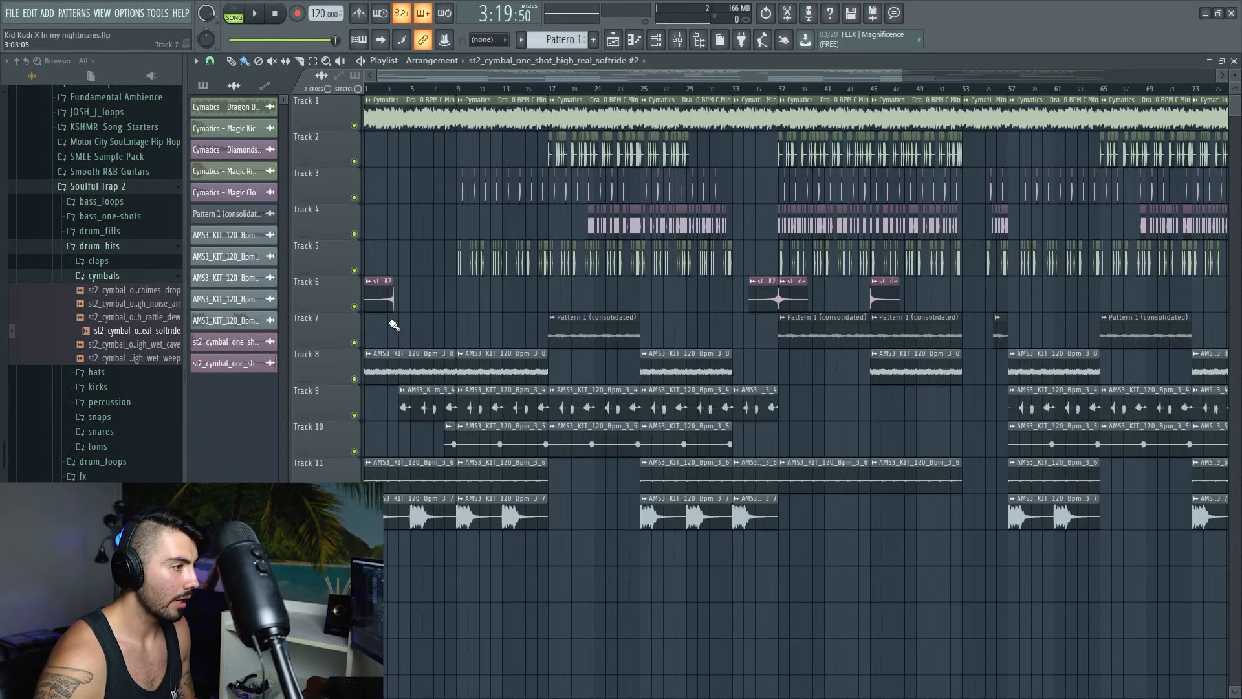
Place a shortened reversed cymbal and a soft-ride cymbal on Track 6 so they meet at bar 5, and play the intro
{"action": "scroll", "coordinate": [394, 324], "scroll_direction": "up", "scroll_amount": 3}
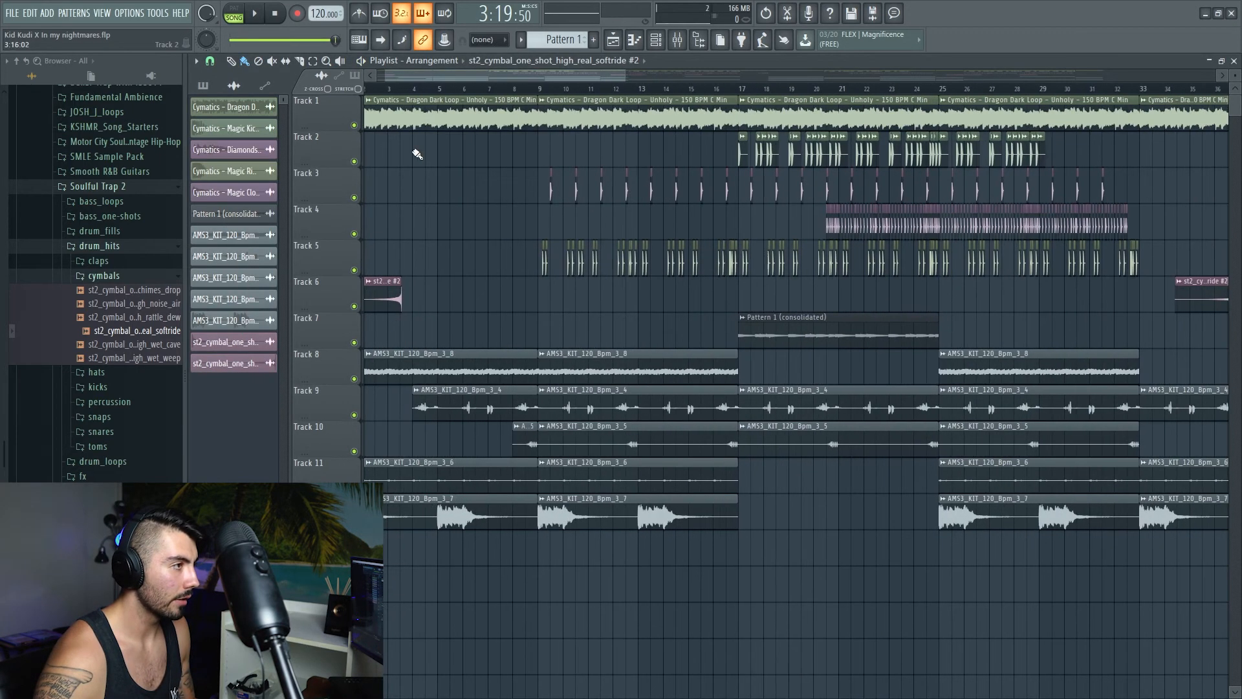
{"action": "scroll", "coordinate": [442, 316], "scroll_direction": "left", "scroll_amount": 1}
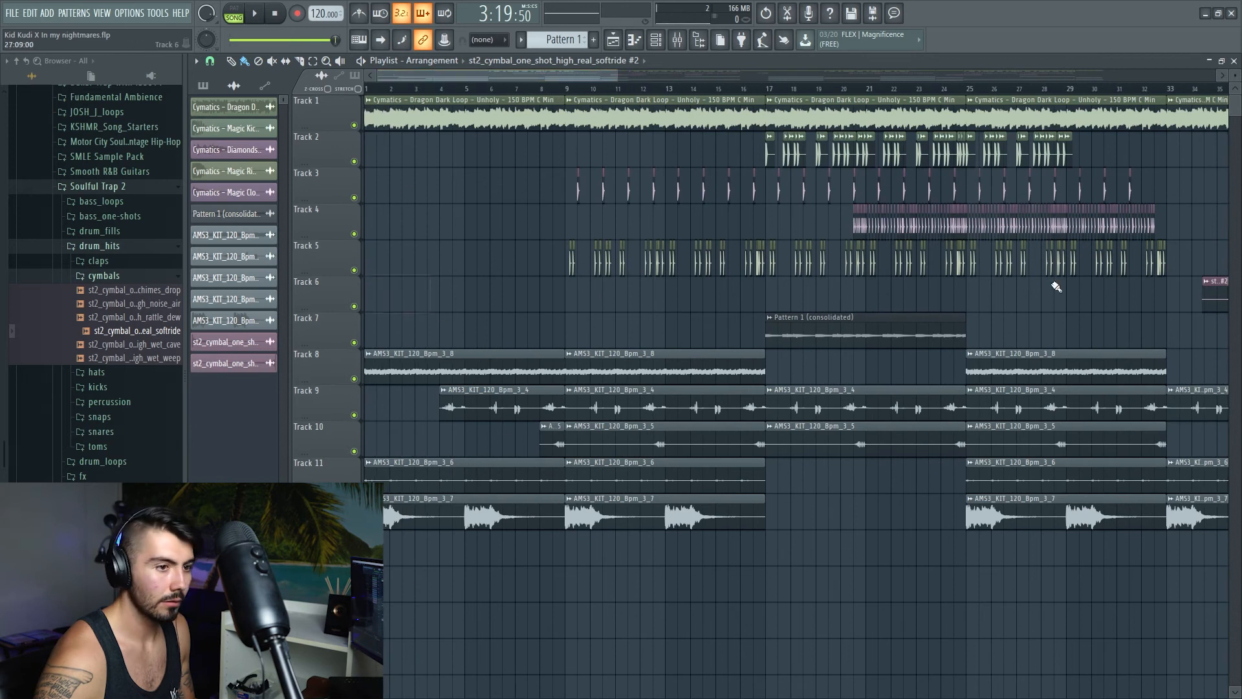
{"action": "left_click_drag", "start_coordinate": [1220, 297], "coordinate": [453, 298]}
{"action": "key", "text": "space"}
{"action": "scroll", "coordinate": [452, 335], "scroll_direction": "up", "scroll_amount": 4}
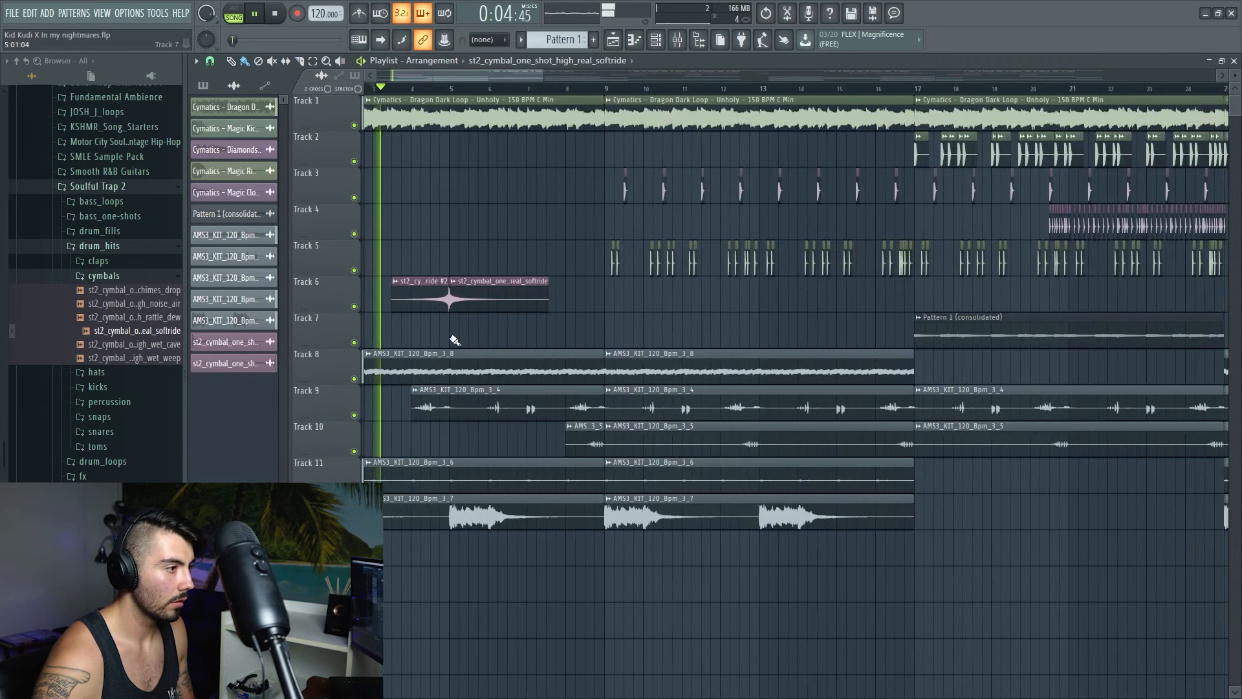
{"action": "scroll", "coordinate": [537, 245], "scroll_direction": "down", "scroll_amount": 3}
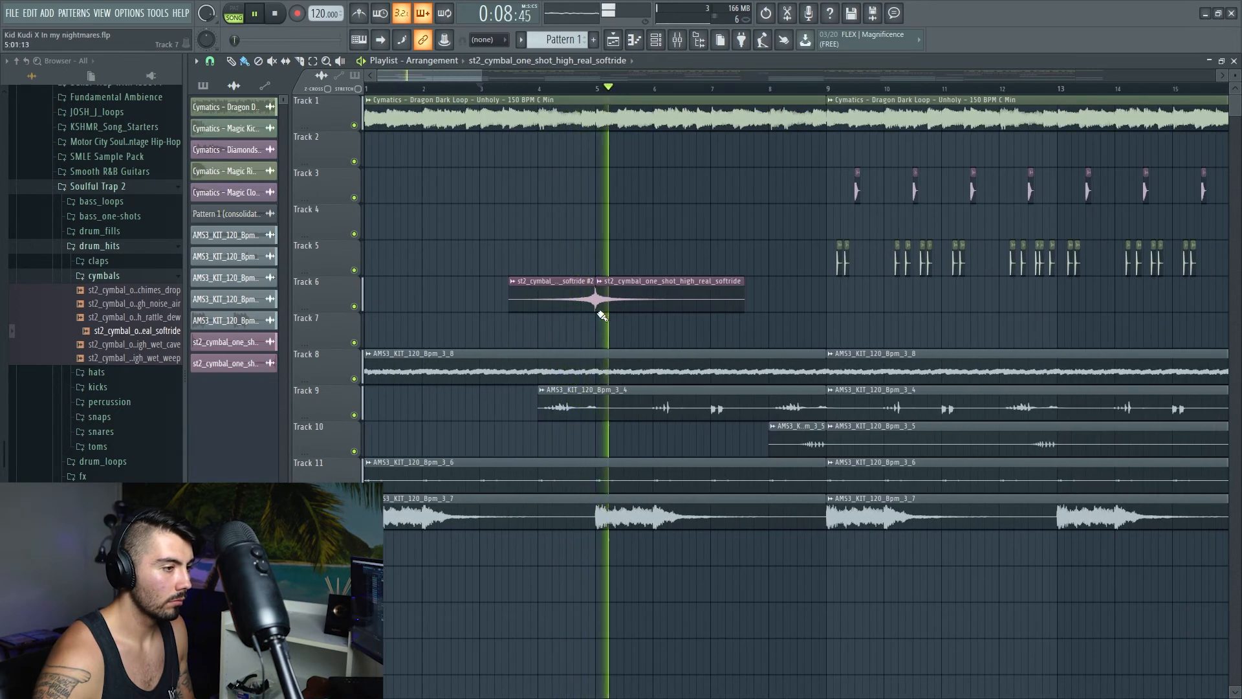
Copy the soft-ride cymbal to bar 7 on Track 6, trimmed to end at bar 9, and play on into the drums
{"action": "left_click_drag", "start_coordinate": [702, 301], "coordinate": [740, 300]}
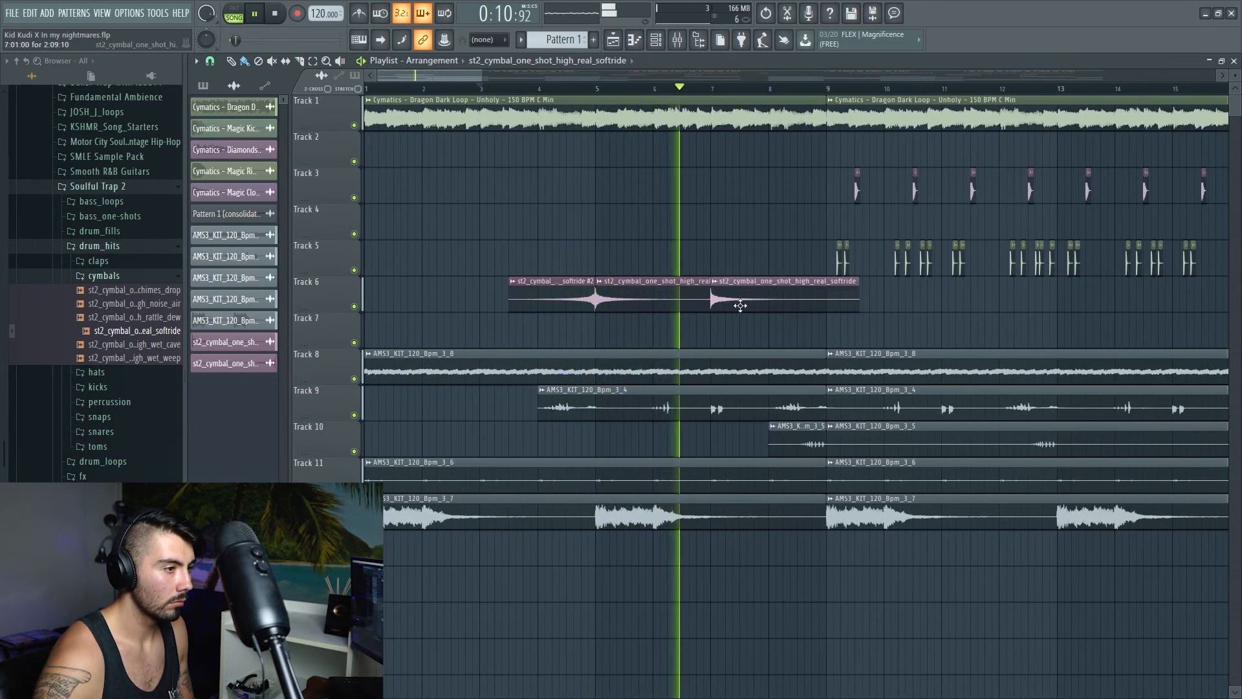
{"action": "left_click", "coordinate": [841, 307]}
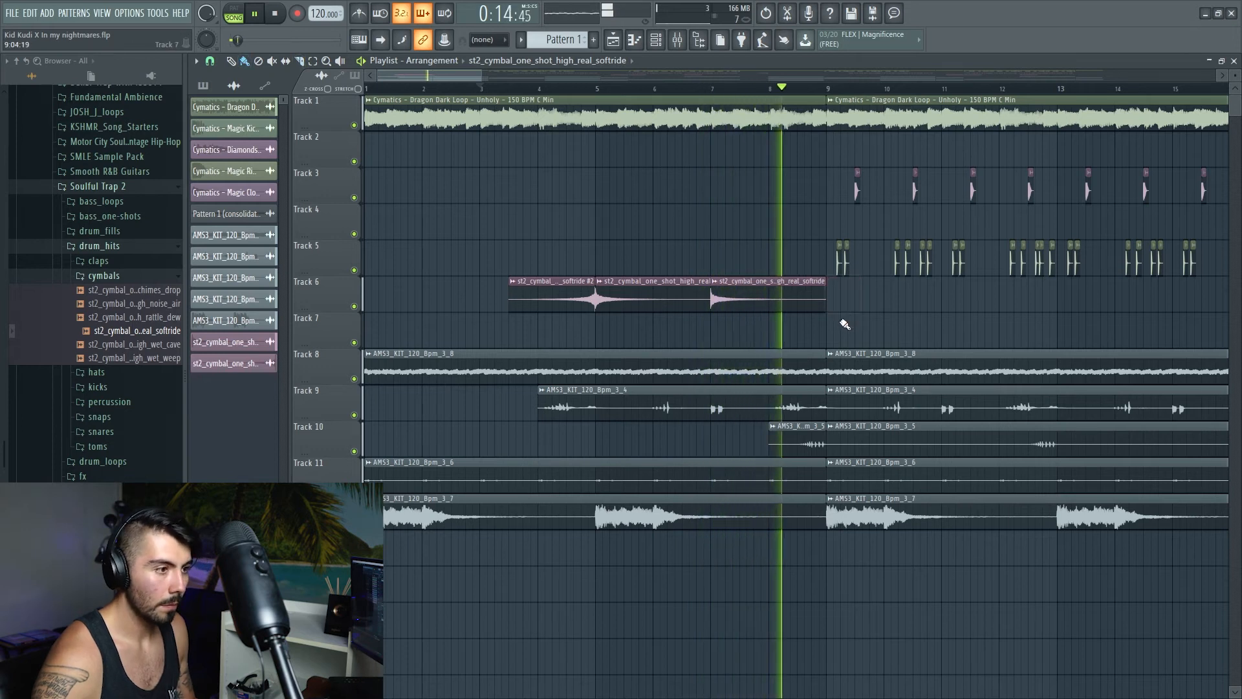
{"action": "scroll", "coordinate": [845, 324], "scroll_direction": "down", "scroll_amount": 1}
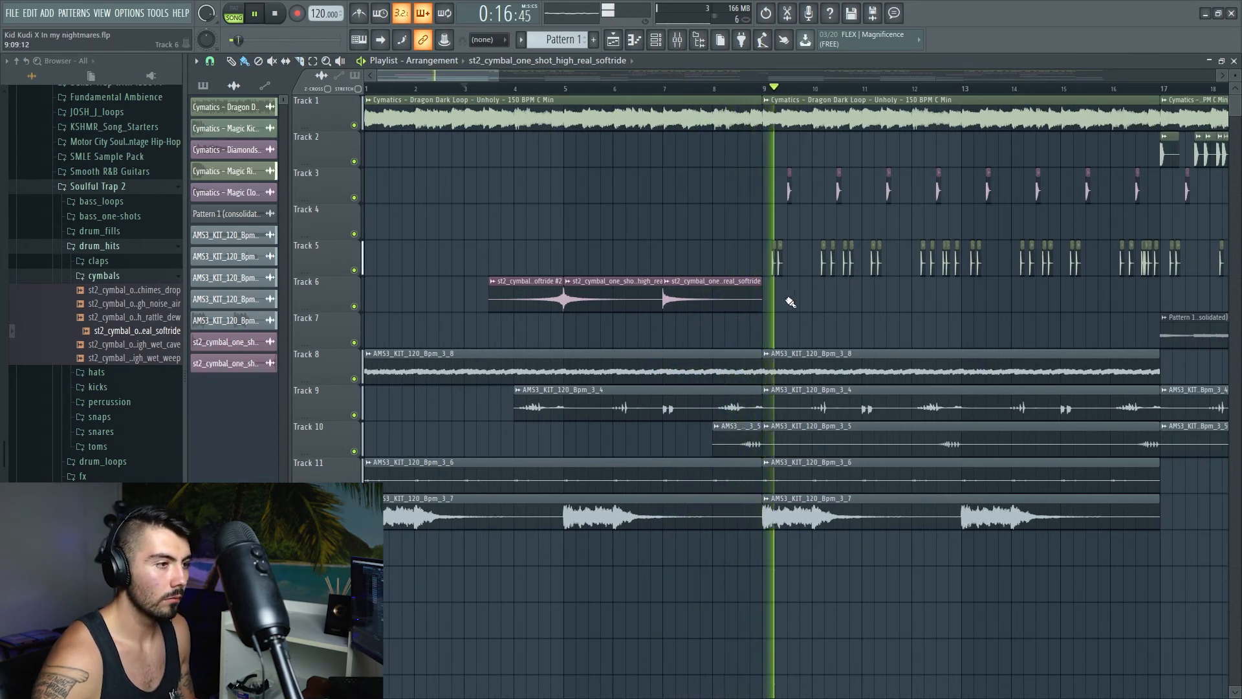
{"action": "scroll", "coordinate": [800, 315], "scroll_direction": "down", "scroll_amount": 4}
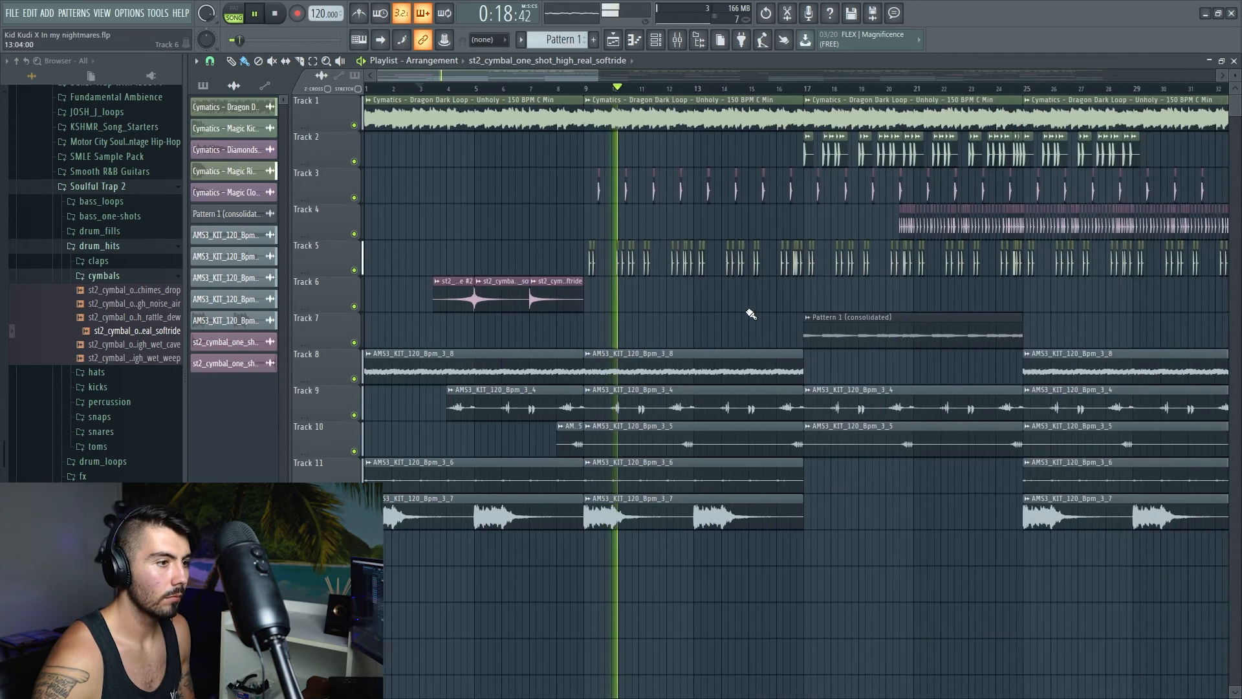
{"action": "scroll", "coordinate": [673, 324], "scroll_direction": "down", "scroll_amount": 4}
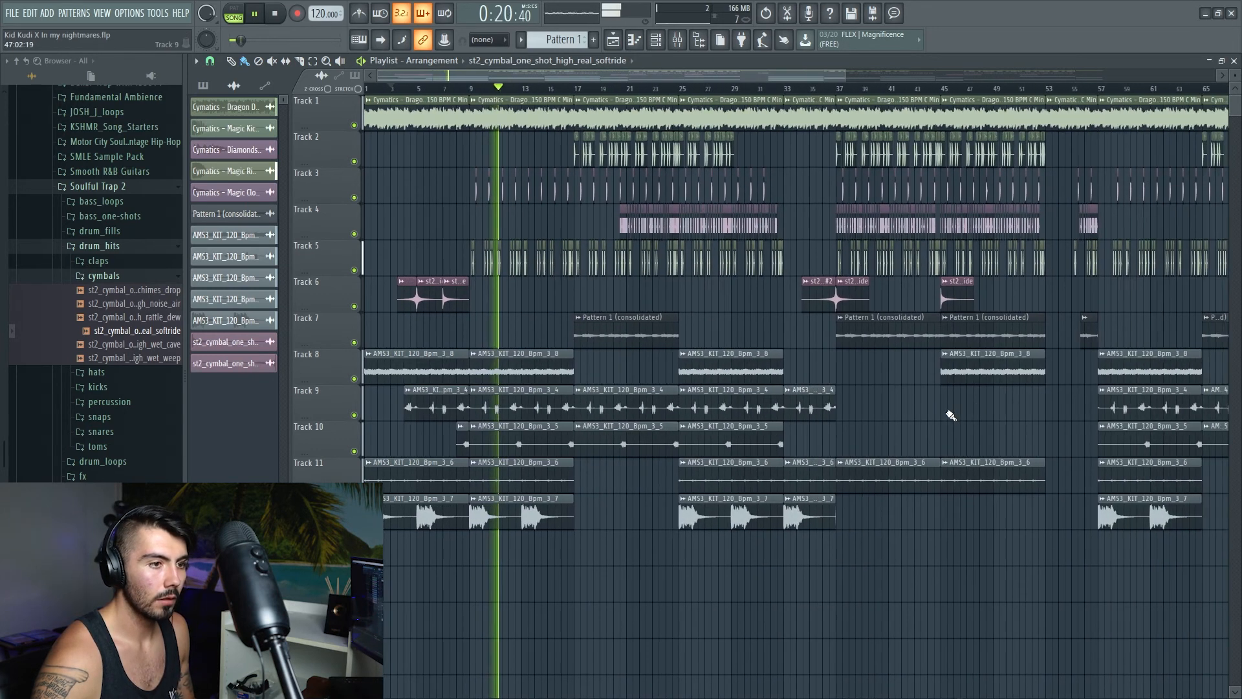
{"action": "scroll", "coordinate": [1000, 406], "scroll_direction": "down", "scroll_amount": 1}
{"action": "key", "text": "space"}
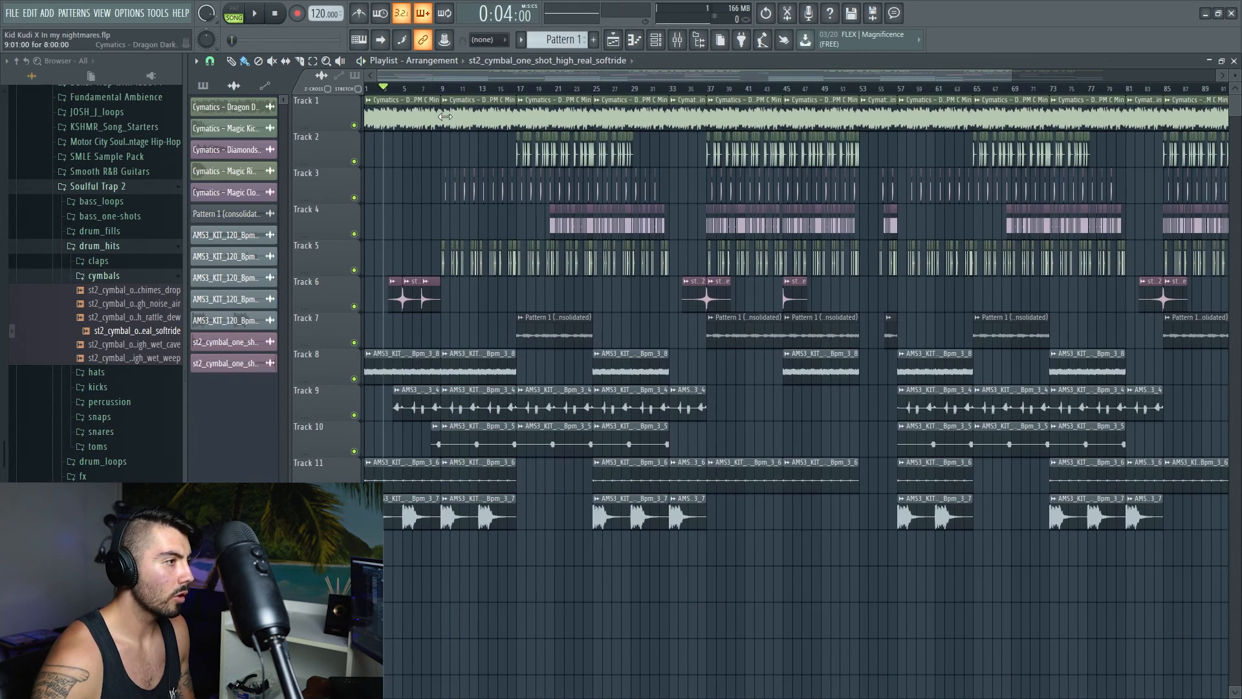
Place a Pattern 1 (consolidated) clip on Track 7 at bar 57, filling bars 57 to 65
{"action": "scroll", "coordinate": [469, 152], "scroll_direction": "up", "scroll_amount": 5}
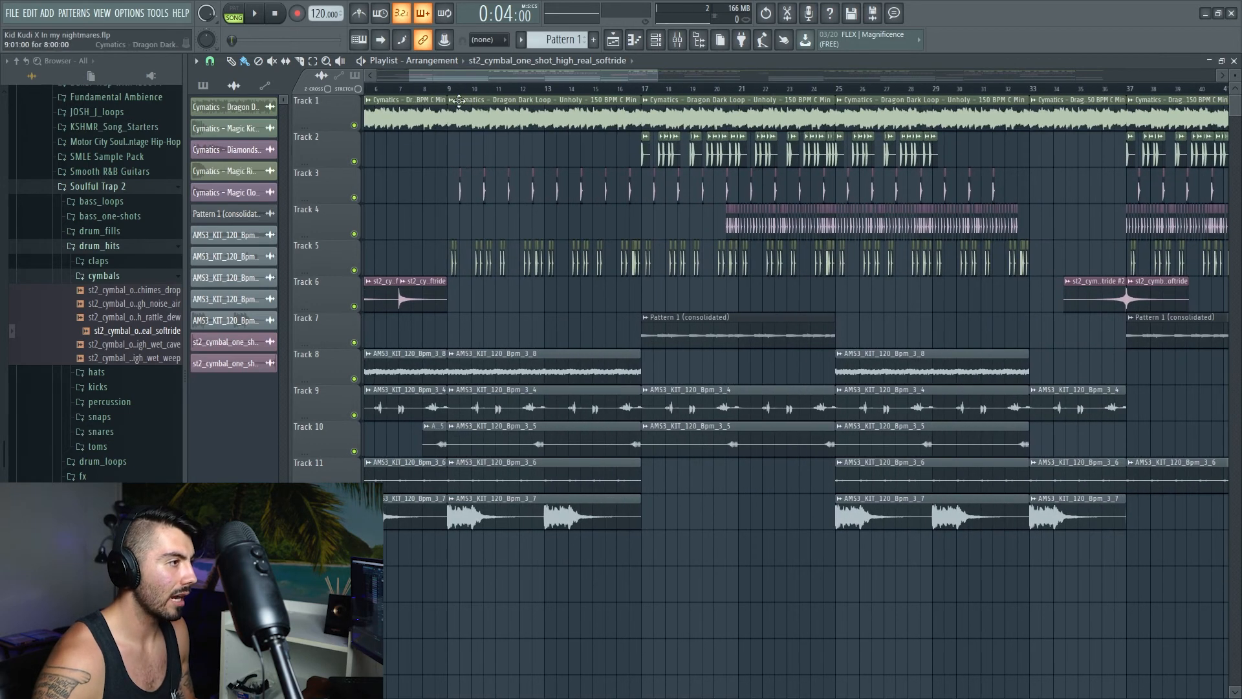
{"action": "scroll", "coordinate": [693, 263], "scroll_direction": "right", "scroll_amount": 10}
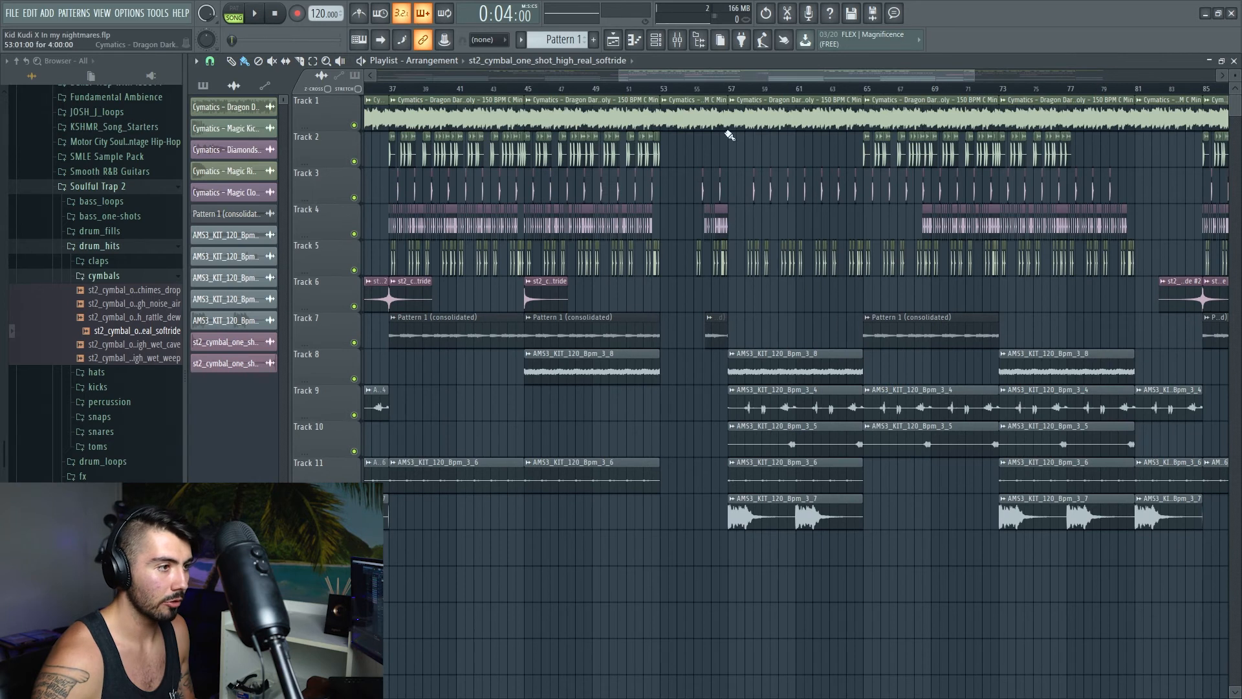
{"action": "scroll", "coordinate": [765, 295], "scroll_direction": "up", "scroll_amount": 3}
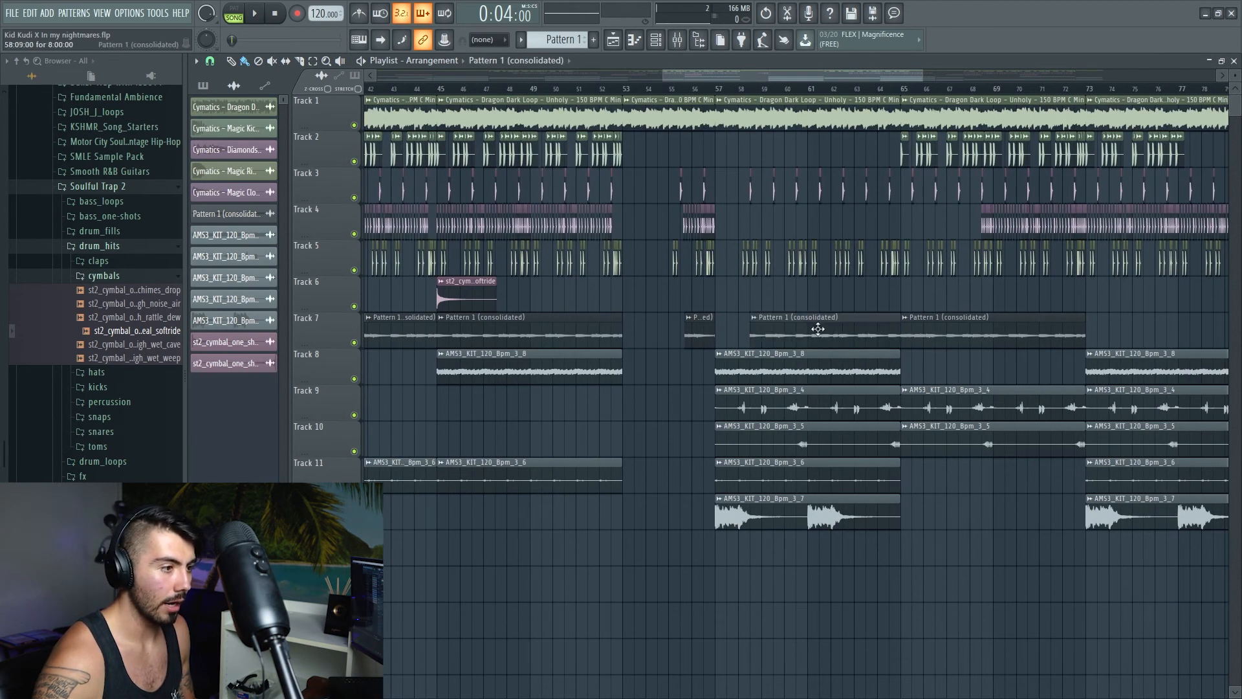
Copy kick clips on Track 2 to fill bars 57 to 65 and play back the transition into that section
{"action": "left_click_drag", "start_coordinate": [698, 77], "coordinate": [1035, 155]}
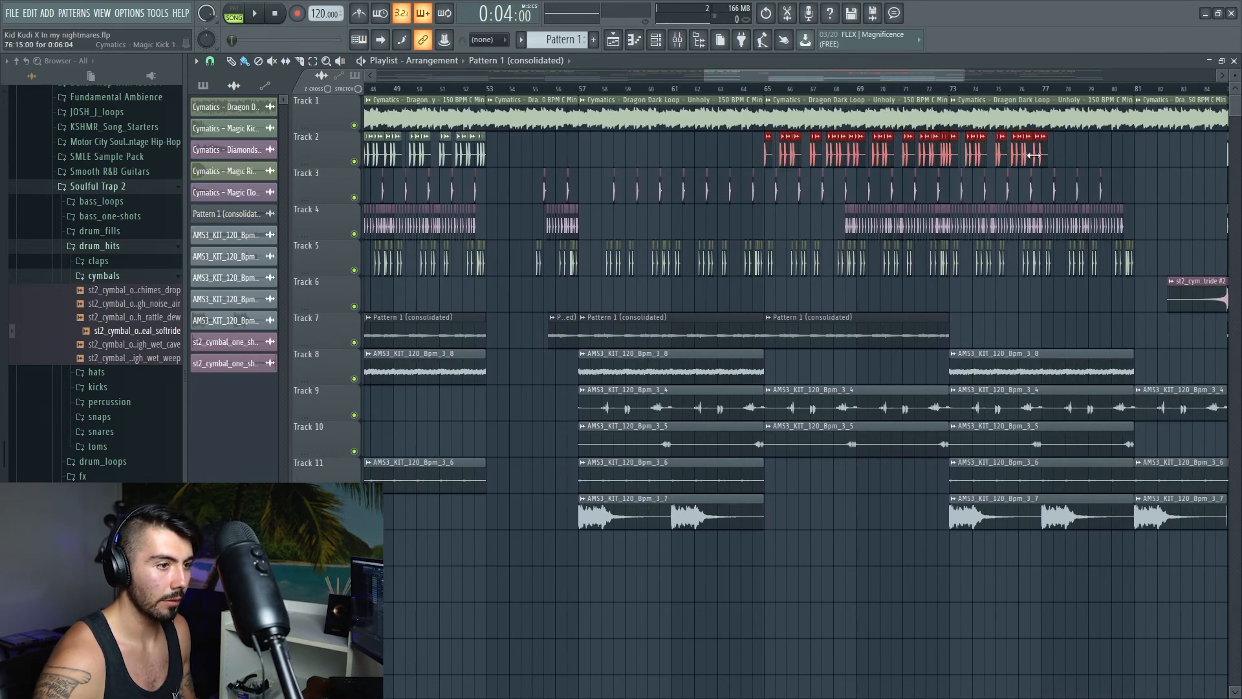
{"action": "left_click", "coordinate": [678, 155]}
{"action": "scroll", "coordinate": [672, 155], "scroll_direction": "down", "scroll_amount": 4}
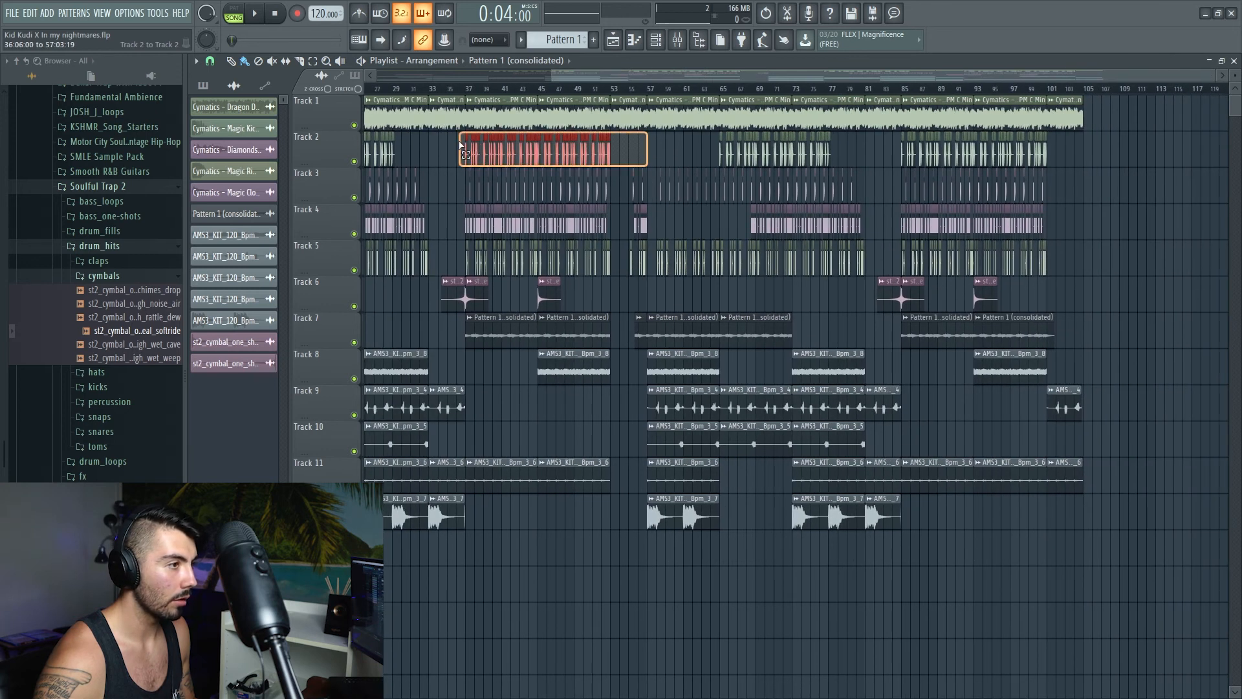
{"action": "scroll", "coordinate": [460, 143], "scroll_direction": "up", "scroll_amount": 4}
{"action": "key", "text": "space"}
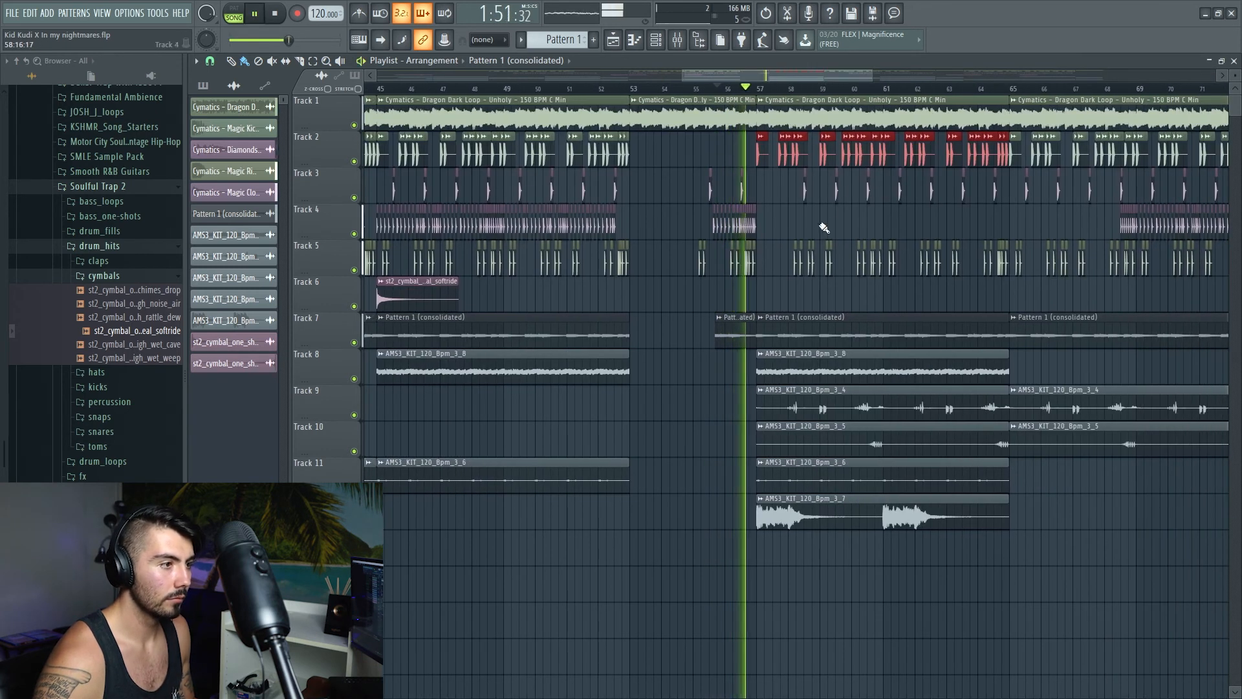
Play back the transition into bar 57 with the added kicks and review the arrangement up to bar 80
{"action": "left_click", "coordinate": [824, 228]}
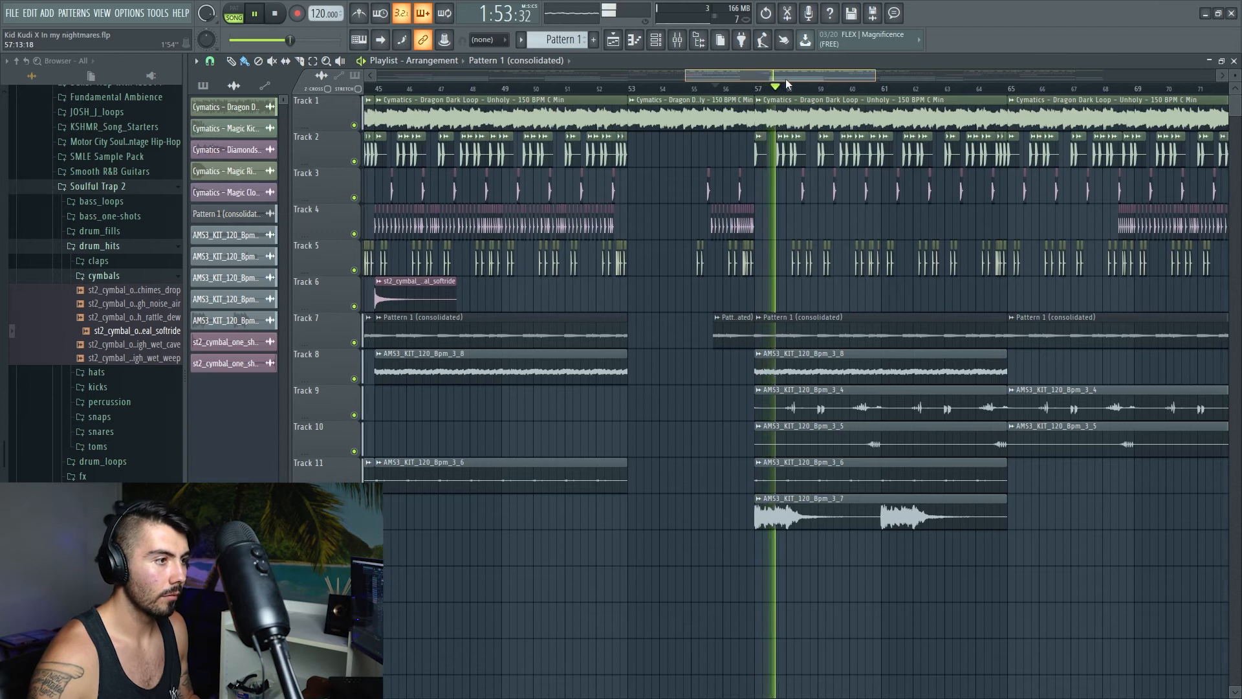
{"action": "left_click_drag", "start_coordinate": [783, 80], "coordinate": [802, 82]}
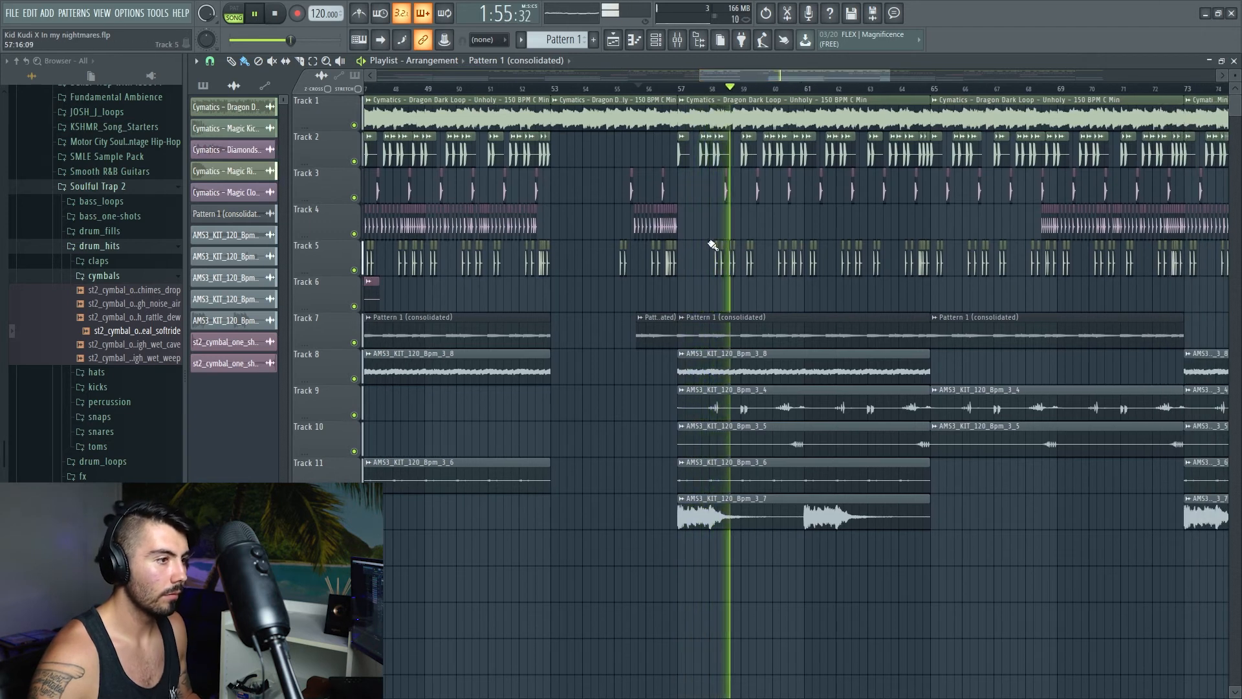
{"action": "key", "text": "space"}
{"action": "scroll", "coordinate": [968, 228], "scroll_direction": "right", "scroll_amount": 5}
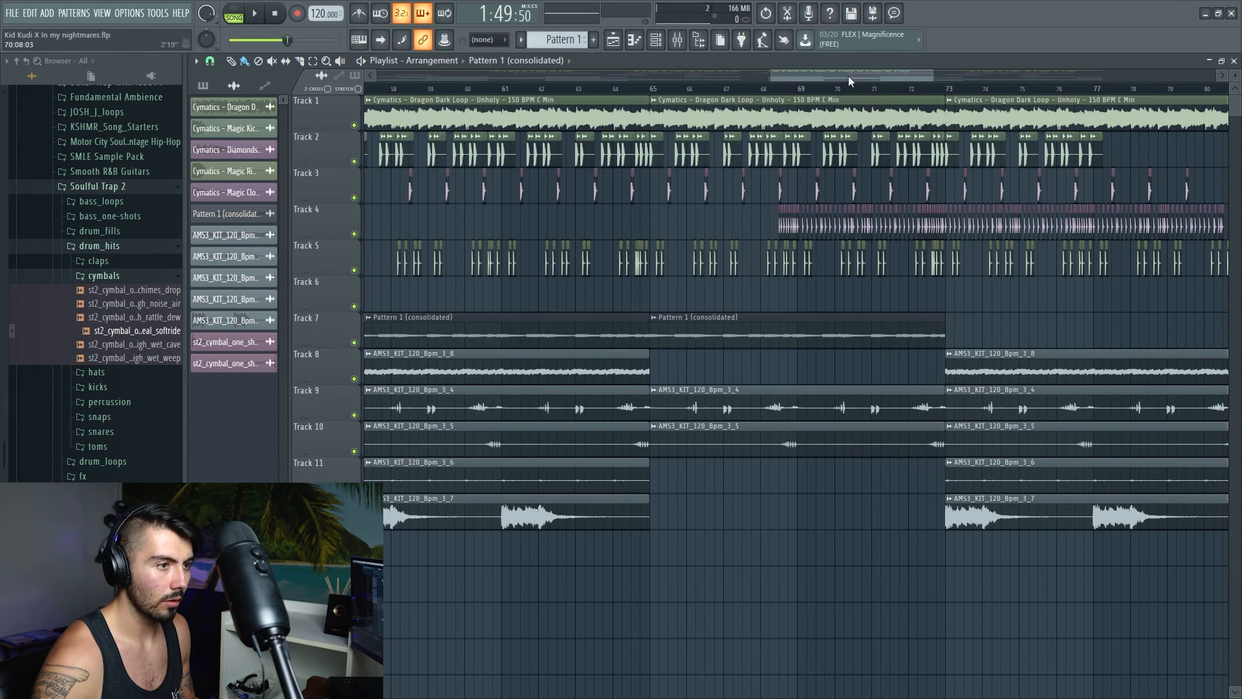
Copy hi-hat clips on Track 4 to fill bars 57 to 65 and remove the AMS3_KIT_120_Bpm_3_4 clip from those bars on Track 9
{"action": "scroll", "coordinate": [771, 251], "scroll_direction": "up", "scroll_amount": 4}
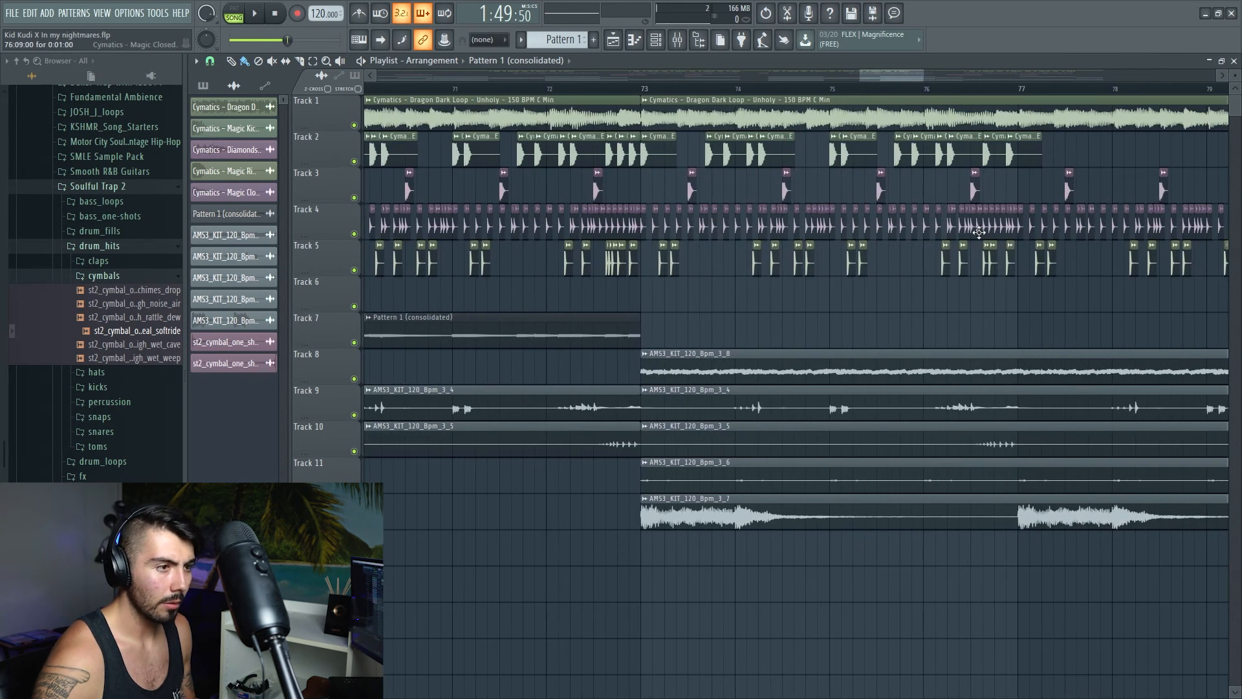
{"action": "scroll", "coordinate": [1038, 304], "scroll_direction": "down", "scroll_amount": 5}
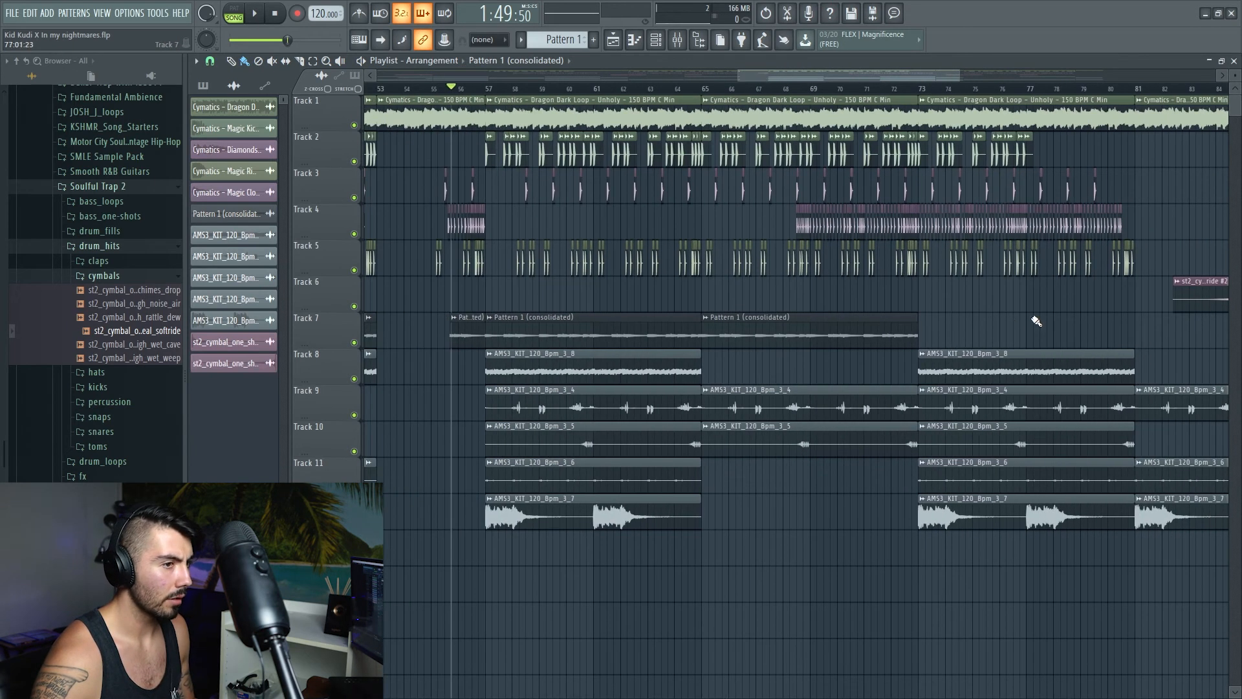
{"action": "key", "text": "space"}
Add a clap on Track 3 and two percussion hits on Track 5 within bar 57, playing back the section
{"action": "scroll", "coordinate": [821, 275], "scroll_direction": "up", "scroll_amount": 5}
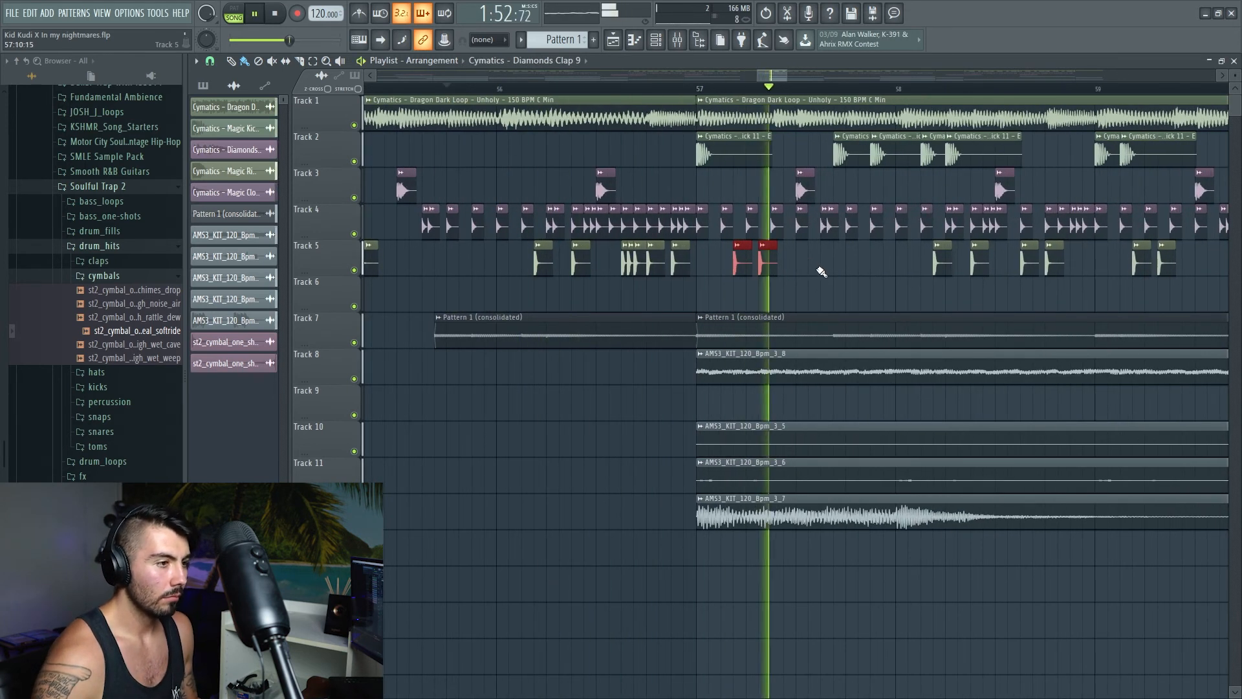
{"action": "scroll", "coordinate": [843, 290], "scroll_direction": "down", "scroll_amount": 5}
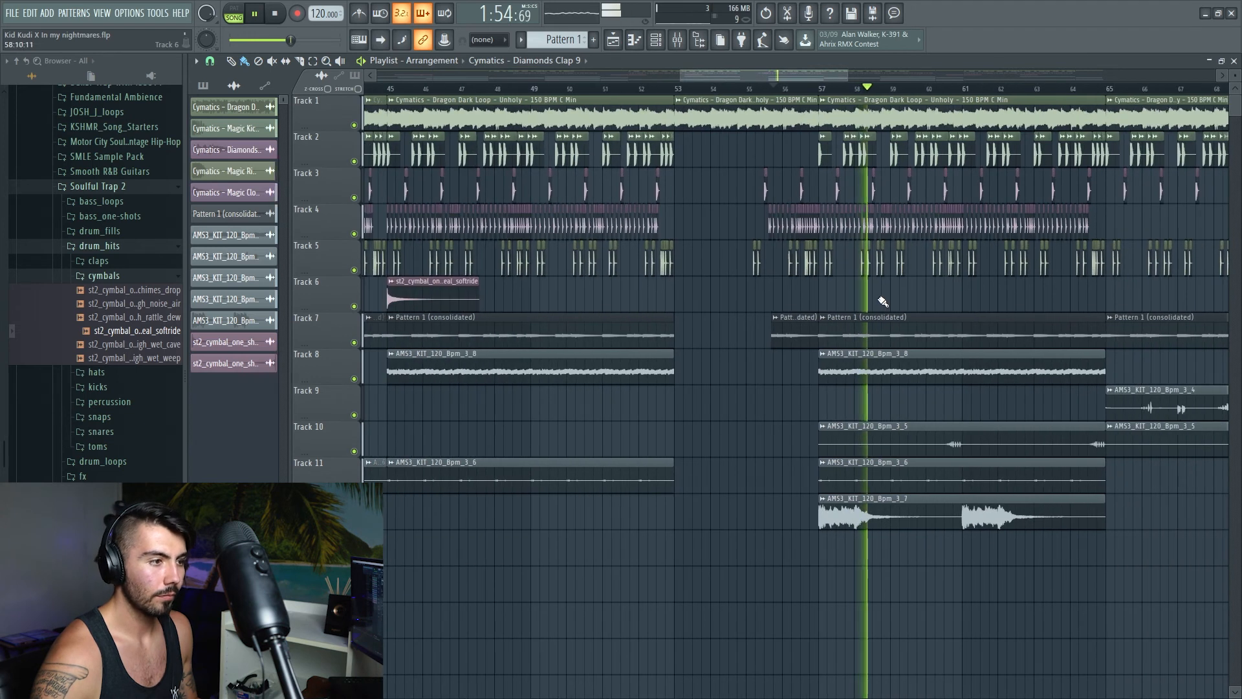
Remove the AMS3_KIT_120_Bpm_3_7 clip from bars 57 to 65 and play back the section past bar 65
{"action": "scroll", "coordinate": [986, 310], "scroll_direction": "down", "scroll_amount": 3}
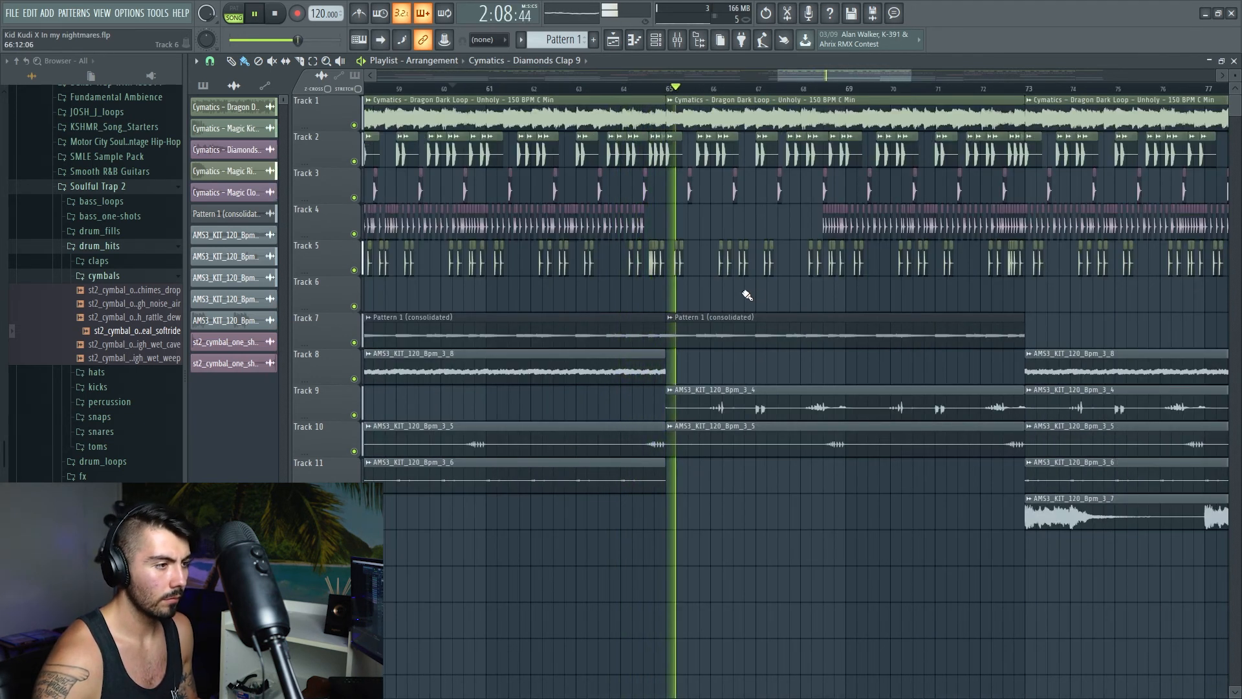
{"action": "scroll", "coordinate": [751, 298], "scroll_direction": "down", "scroll_amount": 2}
{"action": "scroll", "coordinate": [790, 291], "scroll_direction": "down", "scroll_amount": 2}
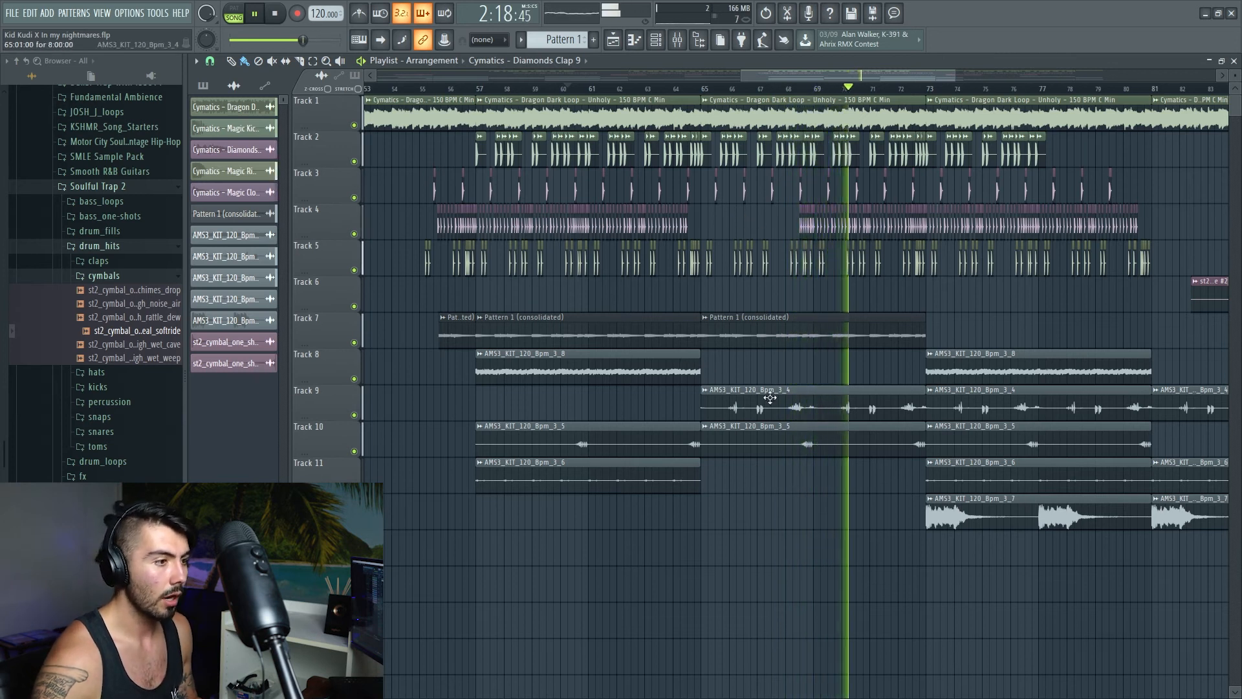
{"action": "left_click_drag", "start_coordinate": [807, 77], "coordinate": [855, 88]}
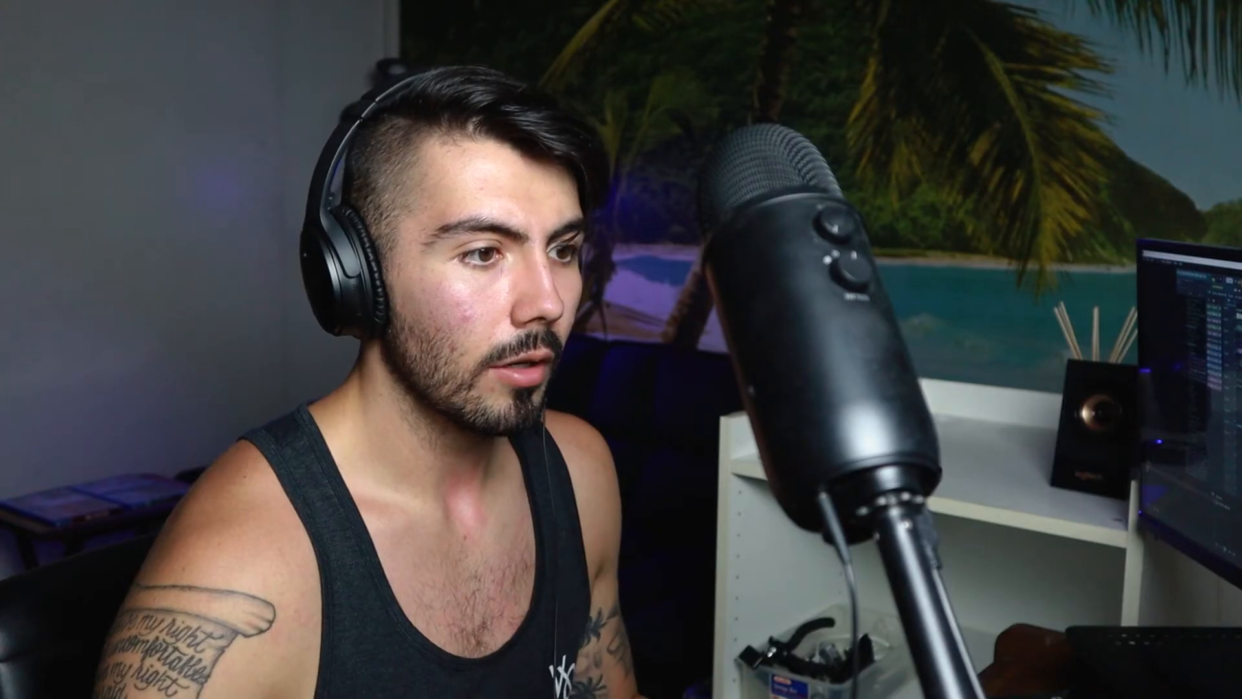